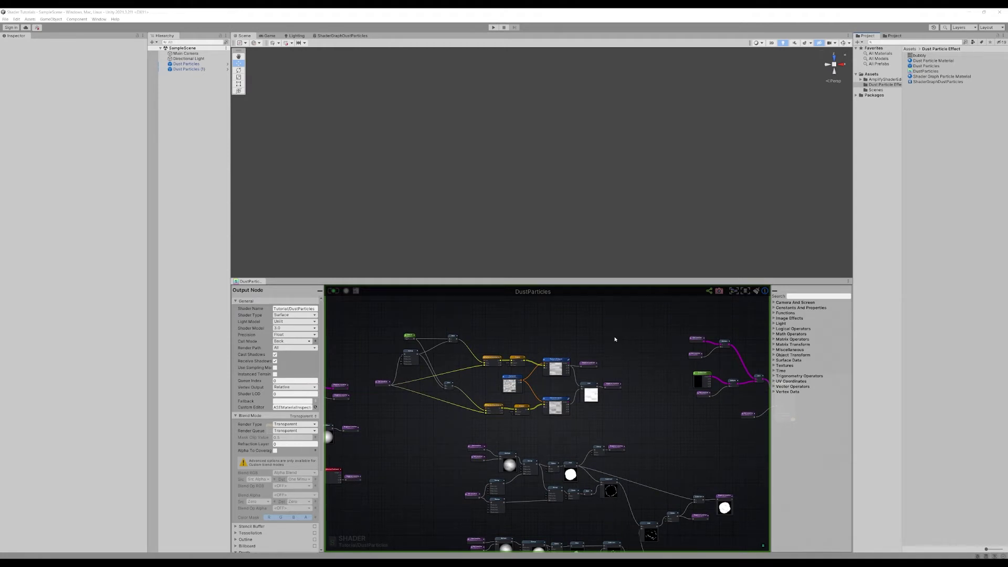
{"action": "middle_click_drag", "start_coordinate": [644, 395], "coordinate": [641, 343]}
{"action": "middle_click_drag", "start_coordinate": [681, 376], "coordinate": [651, 370]}
{"action": "scroll", "coordinate": [600, 342], "scroll_direction": "down", "scroll_amount": 3}
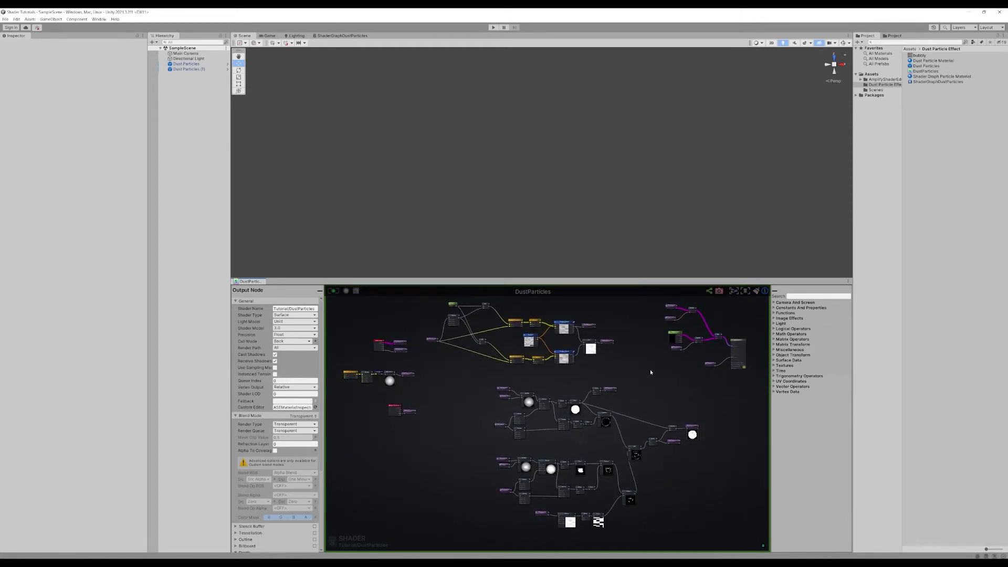
{"action": "middle_click_drag", "start_coordinate": [650, 372], "coordinate": [651, 381]}
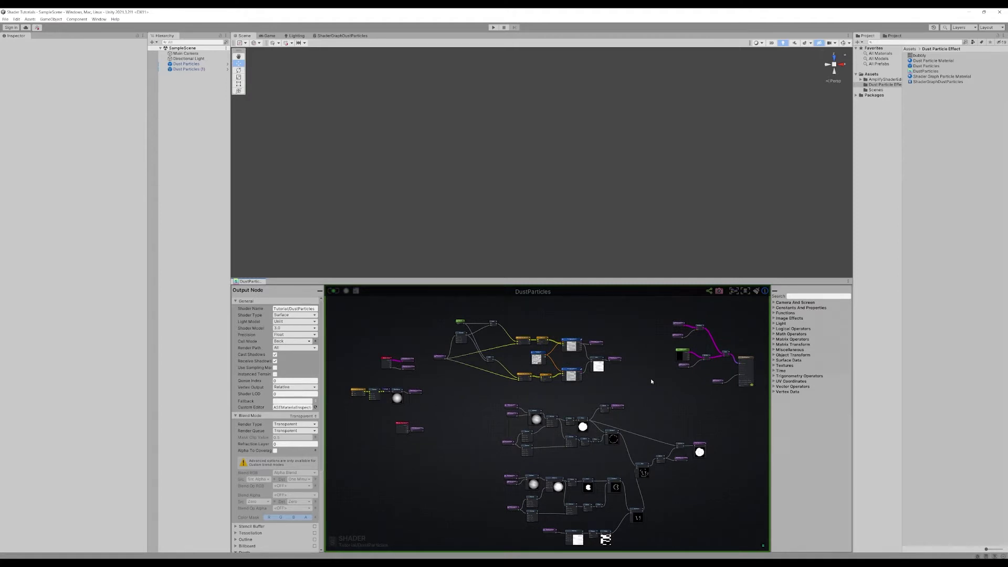
Preview the Dust Particles and Dust Particles (1) systems together in the scene, and stop the playback
{"action": "left_click", "coordinate": [186, 63]}
{"action": "left_click", "coordinate": [189, 69], "text": "shift"}
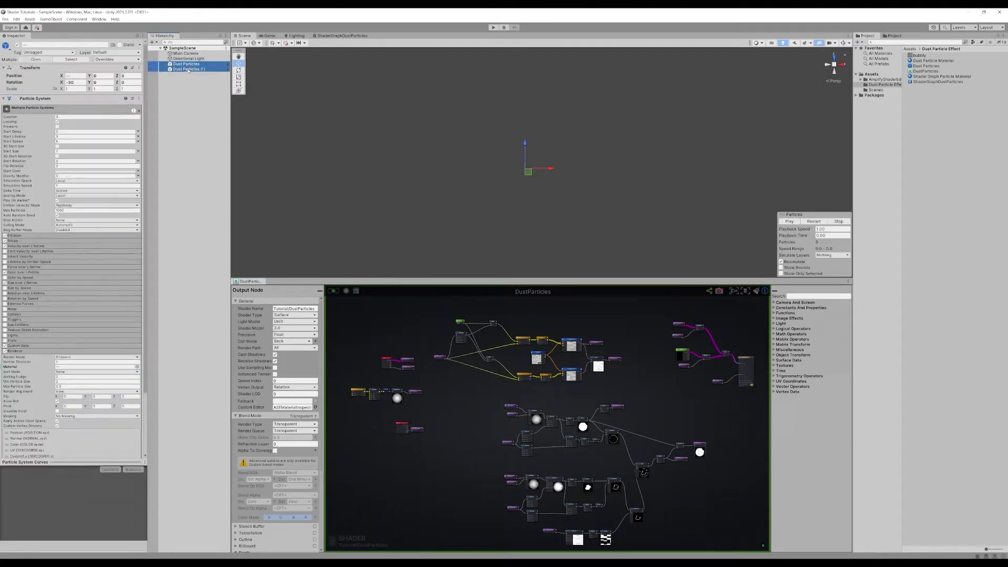
{"action": "left_click", "coordinate": [791, 221]}
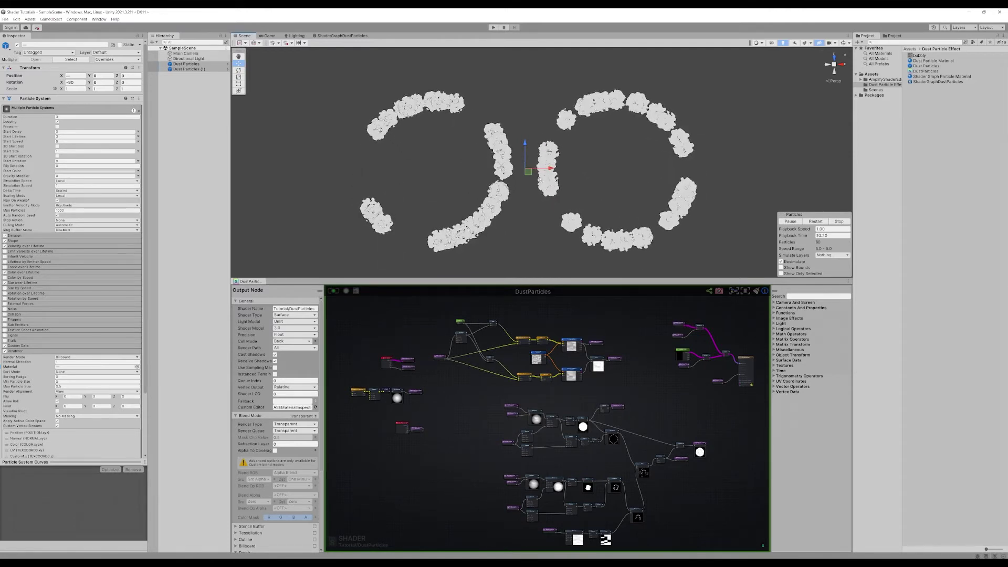
{"action": "left_click", "coordinate": [838, 221]}
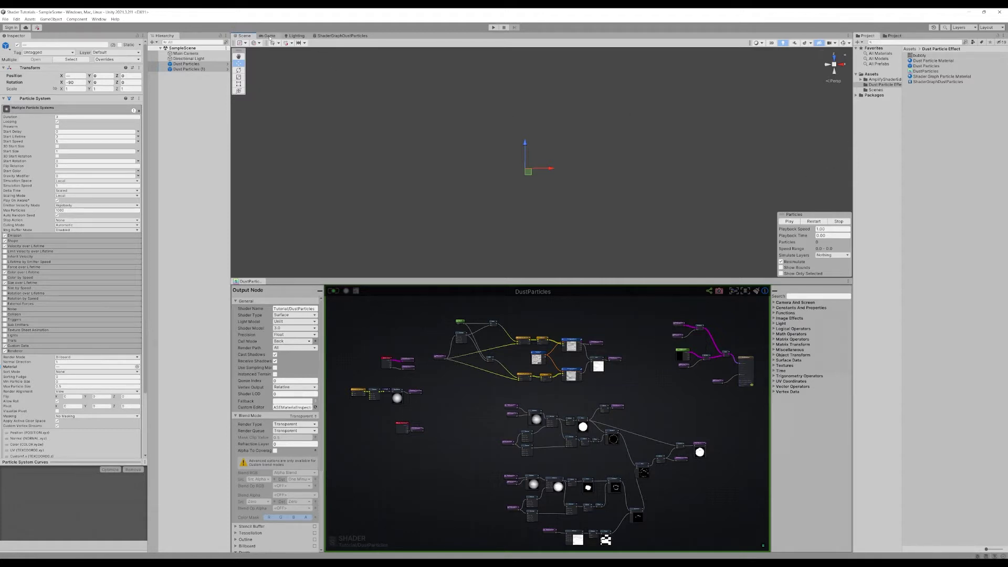
Open the ShaderGraphDustParticles graph and compare its overall node layout with the Amplify DustParticles graph
{"action": "left_click", "coordinate": [338, 36]}
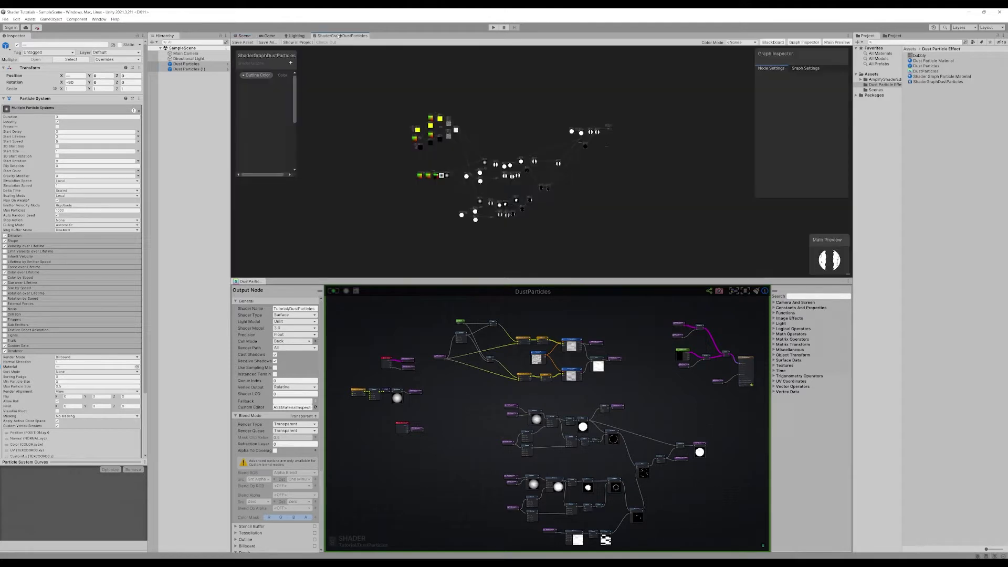
{"action": "scroll", "coordinate": [537, 168], "scroll_direction": "up", "scroll_amount": 5}
{"action": "scroll", "coordinate": [555, 164], "scroll_direction": "down", "scroll_amount": 2}
{"action": "middle_click_drag", "start_coordinate": [555, 164], "coordinate": [613, 163]}
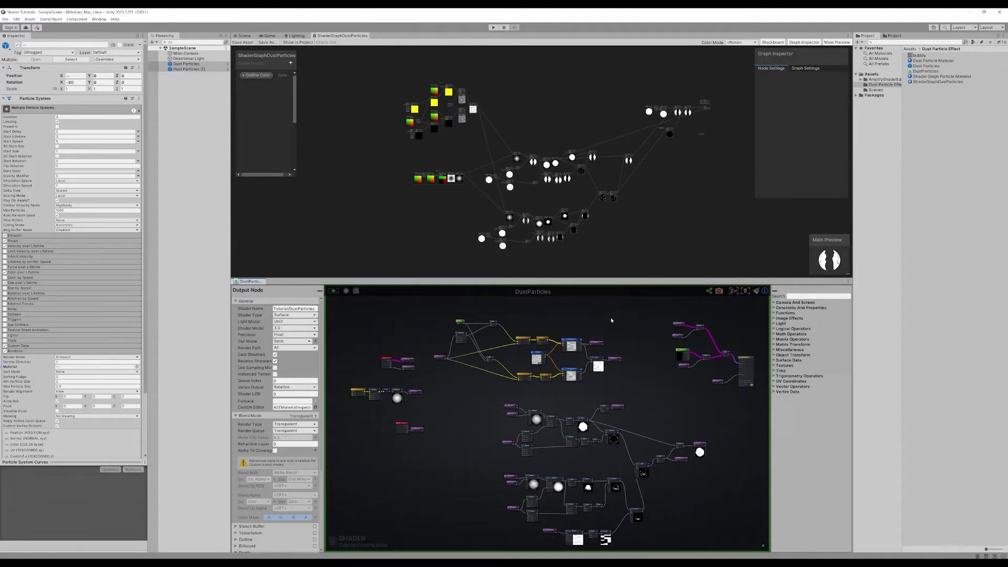
{"action": "middle_click_drag", "start_coordinate": [644, 391], "coordinate": [665, 345]}
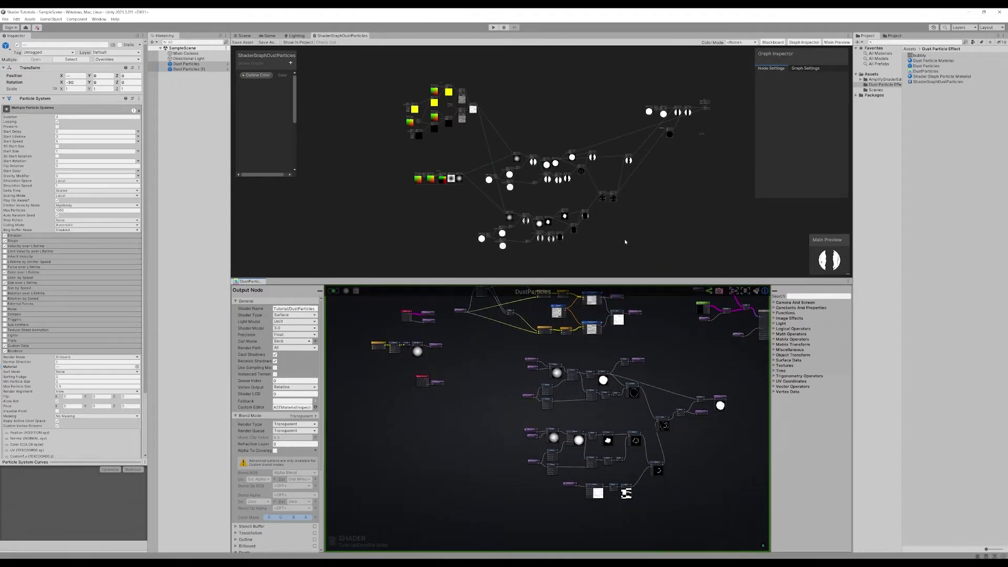
{"action": "middle_click_drag", "start_coordinate": [671, 349], "coordinate": [607, 381]}
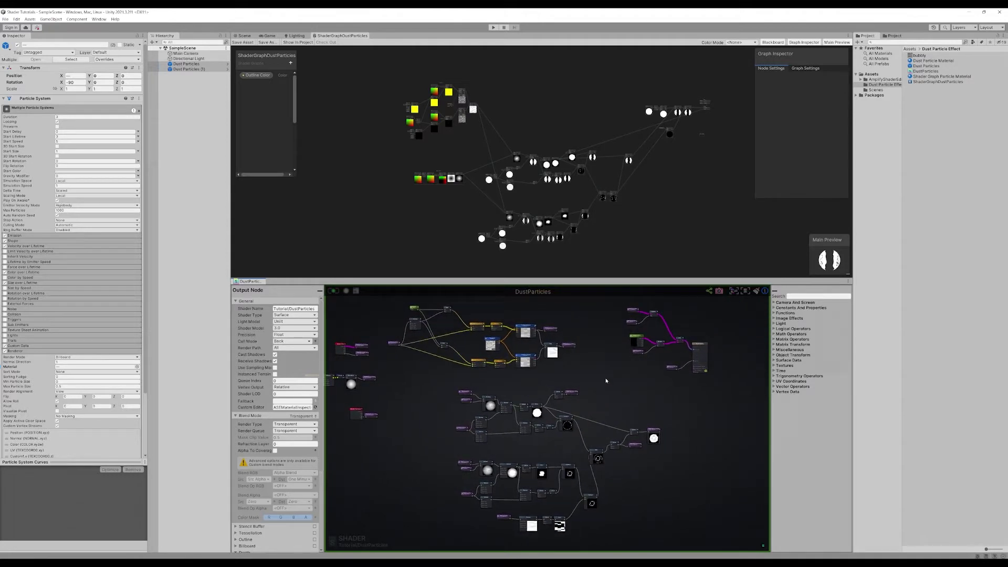
{"action": "middle_click_drag", "start_coordinate": [606, 380], "coordinate": [634, 379]}
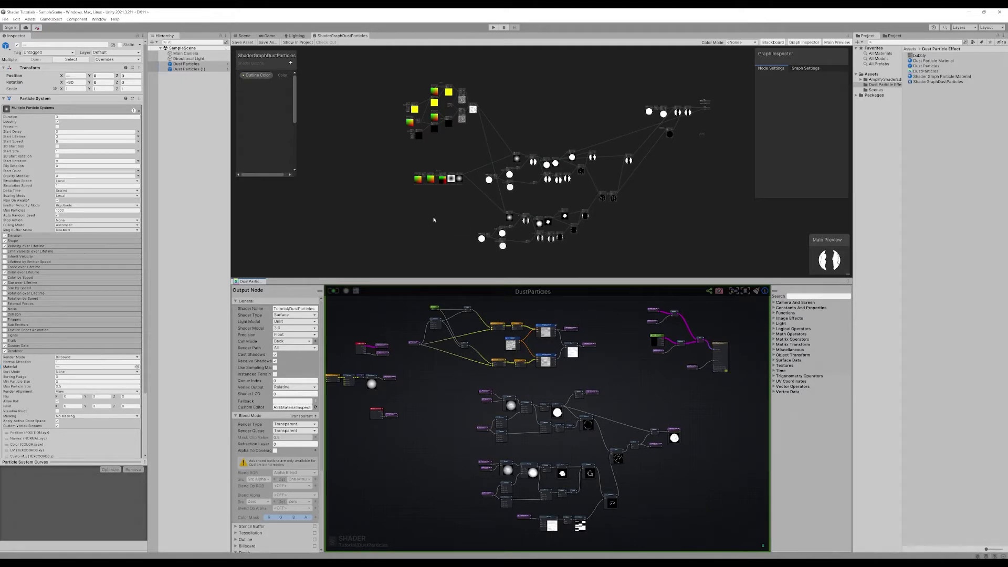
{"action": "middle_click_drag", "start_coordinate": [663, 210], "coordinate": [690, 230]}
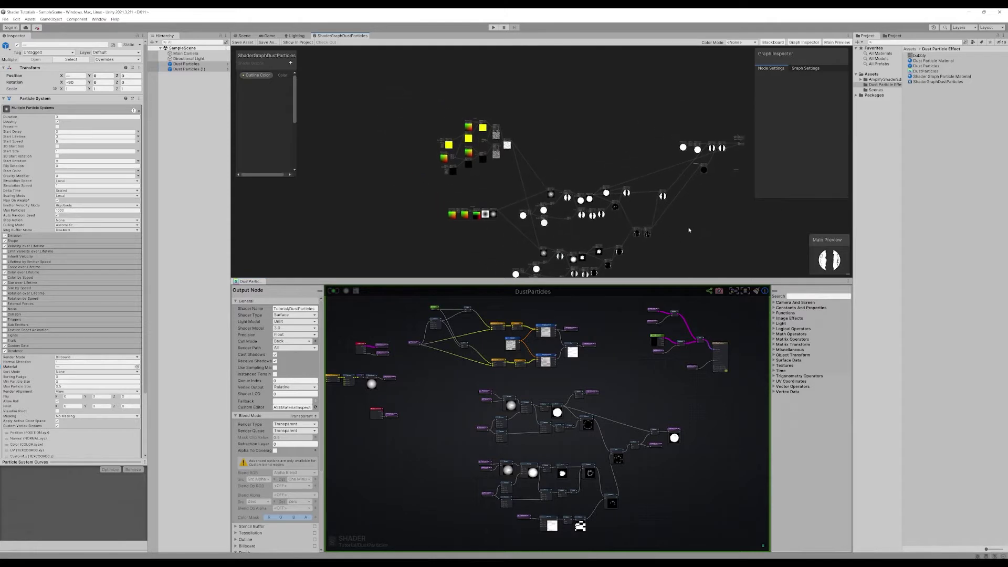
Examine the Texture group in ShaderGraphDustParticles, from its UV inputs to the combined noise output
{"action": "scroll", "coordinate": [468, 169], "scroll_direction": "up", "scroll_amount": 6}
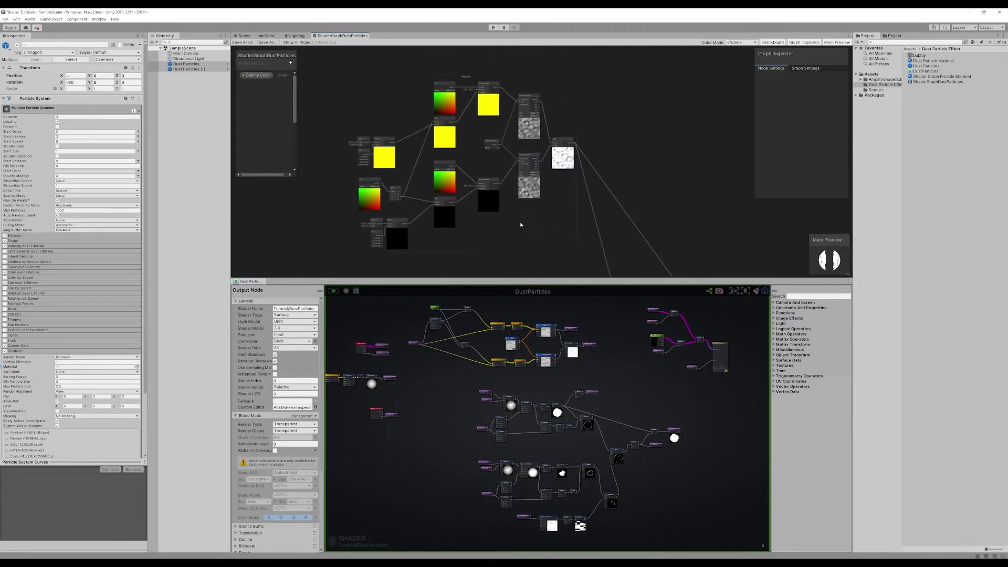
{"action": "scroll", "coordinate": [498, 187], "scroll_direction": "up", "scroll_amount": 2}
{"action": "middle_click_drag", "start_coordinate": [499, 187], "coordinate": [519, 196]}
{"action": "scroll", "coordinate": [495, 159], "scroll_direction": "down", "scroll_amount": 2}
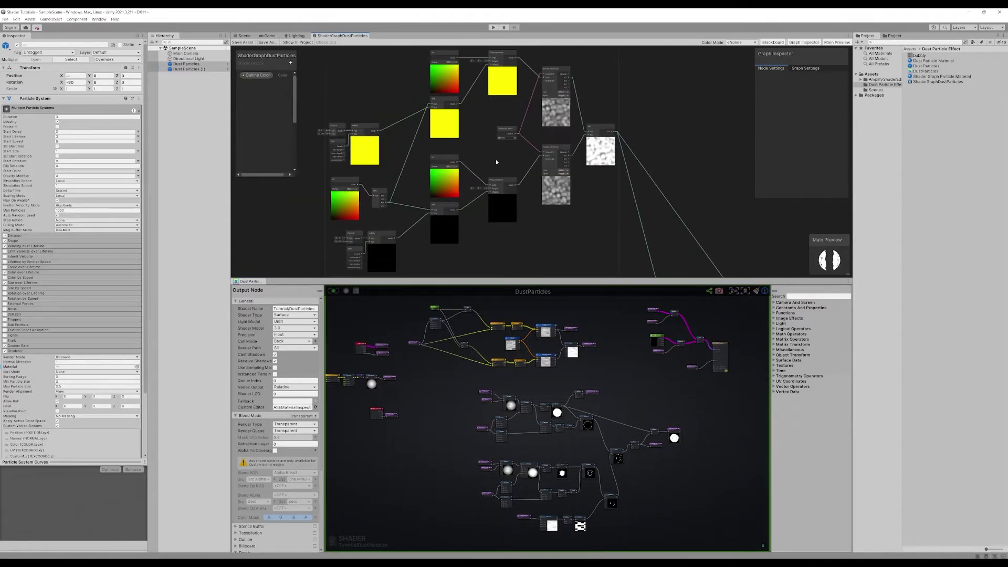
{"action": "mouse_move", "coordinate": [683, 158]}
{"action": "middle_mouse_down"}
{"action": "mouse_move", "coordinate": [668, 145]}
{"action": "mouse_move", "coordinate": [682, 154]}
{"action": "middle_mouse_up"}
{"action": "scroll", "coordinate": [668, 143], "scroll_direction": "down", "scroll_amount": 1}
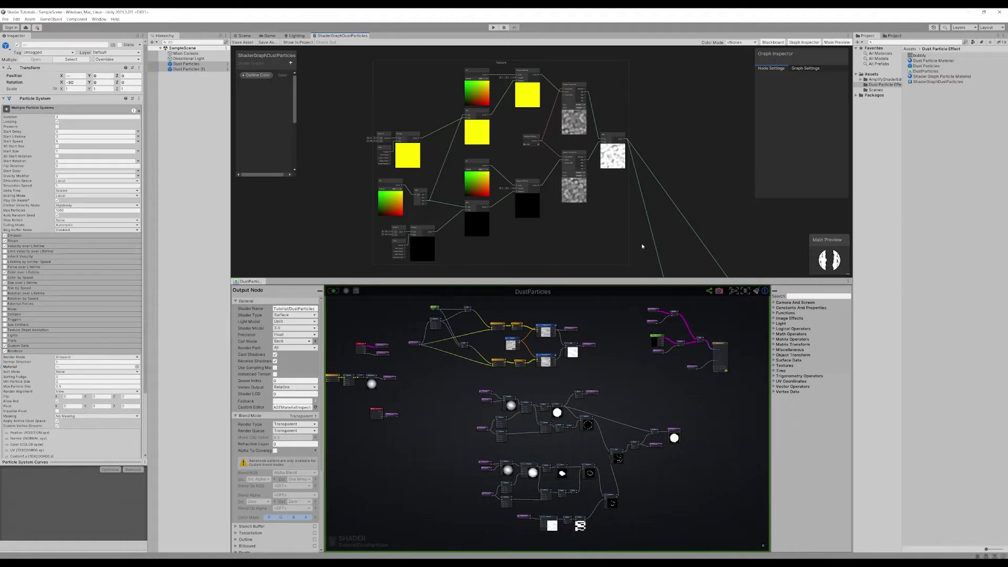
{"action": "middle_click_drag", "start_coordinate": [684, 186], "coordinate": [689, 173]}
{"action": "middle_click_drag", "start_coordinate": [513, 189], "coordinate": [477, 203]}
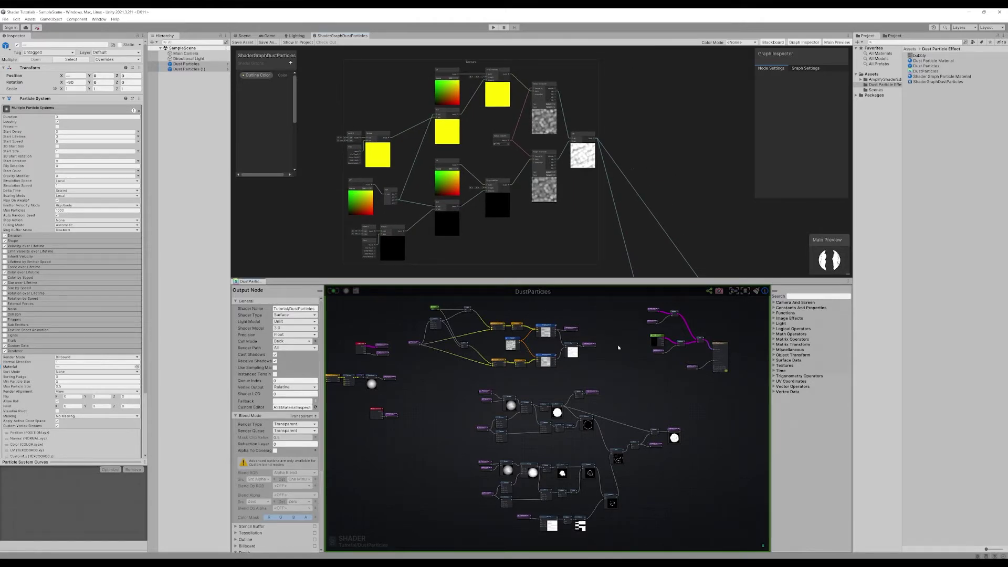
Inspect the speed settings of the upper Panner node in the Amplify DustParticles graph
{"action": "scroll", "coordinate": [584, 356], "scroll_direction": "up", "scroll_amount": 5}
{"action": "middle_click_drag", "start_coordinate": [603, 366], "coordinate": [525, 341]}
{"action": "middle_click_drag", "start_coordinate": [634, 316], "coordinate": [578, 316]}
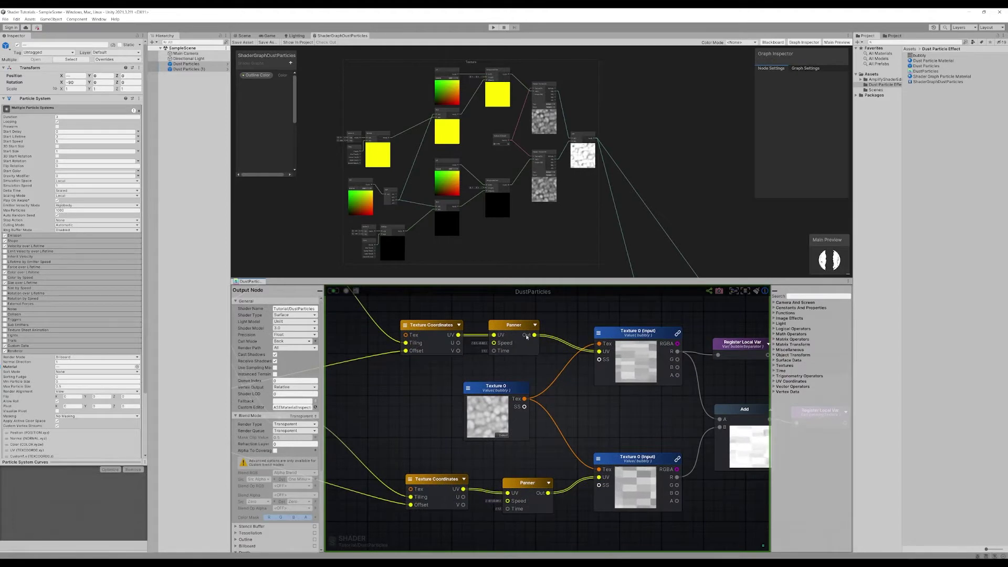
{"action": "left_click", "coordinate": [512, 326]}
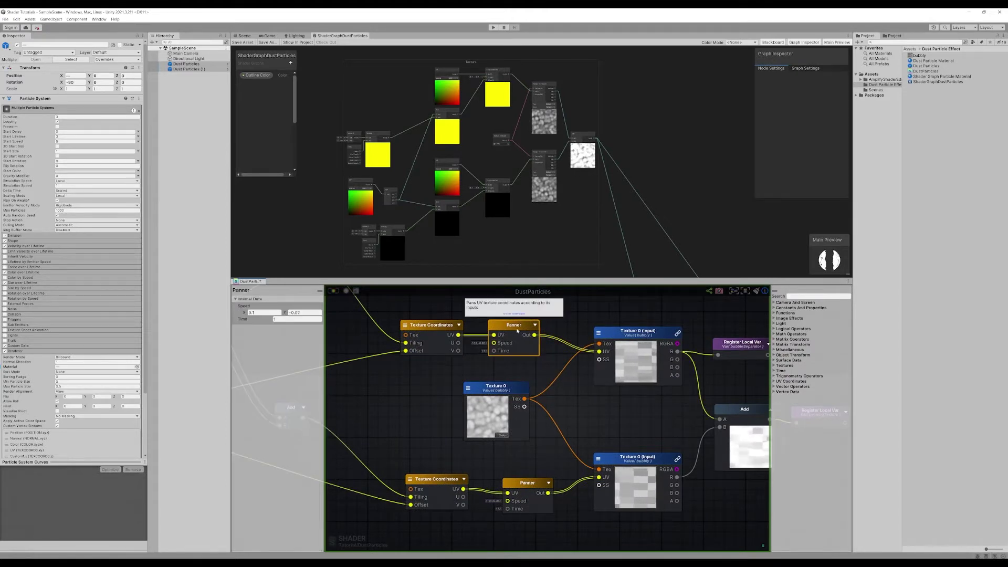
{"action": "left_click", "coordinate": [479, 317]}
{"action": "left_click", "coordinate": [516, 329]}
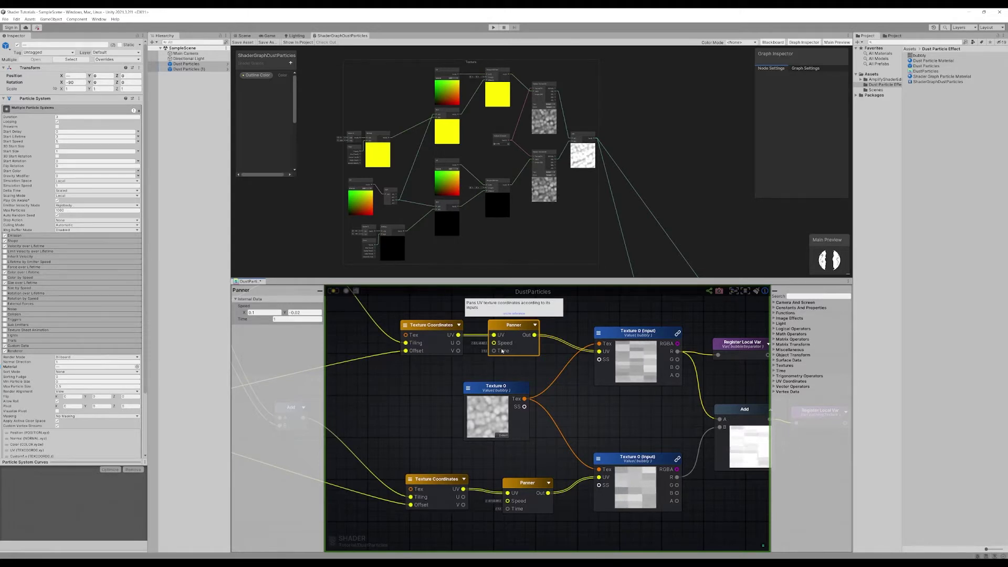
Examine the Texture group's Tiling And Offset node and the UV node that feeds the Split node
{"action": "scroll", "coordinate": [510, 146], "scroll_direction": "up", "scroll_amount": 5}
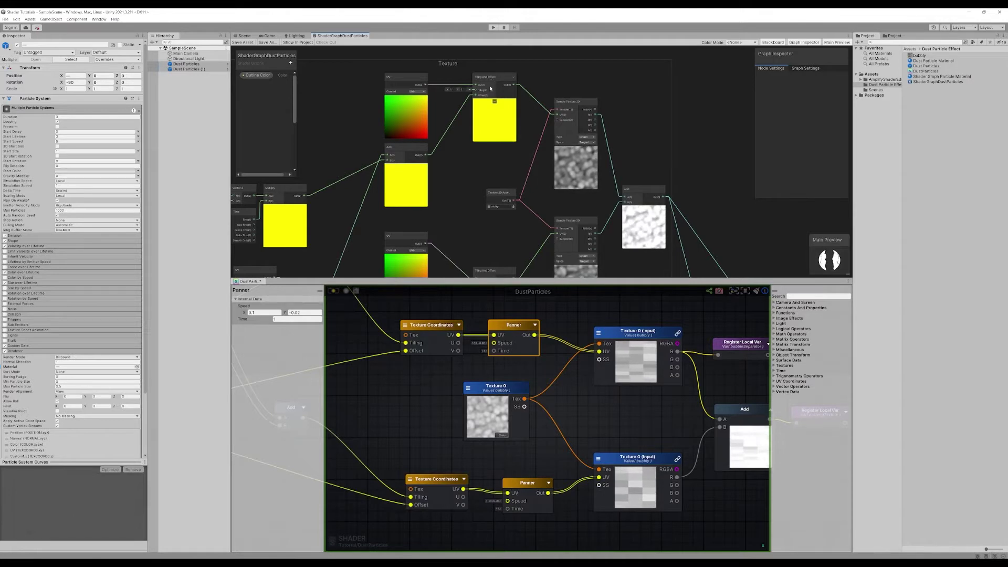
{"action": "middle_click_drag", "start_coordinate": [441, 189], "coordinate": [561, 128]}
{"action": "scroll", "coordinate": [513, 169], "scroll_direction": "down", "scroll_amount": 2}
{"action": "scroll", "coordinate": [386, 202], "scroll_direction": "up", "scroll_amount": 2}
{"action": "scroll", "coordinate": [402, 189], "scroll_direction": "up", "scroll_amount": 3}
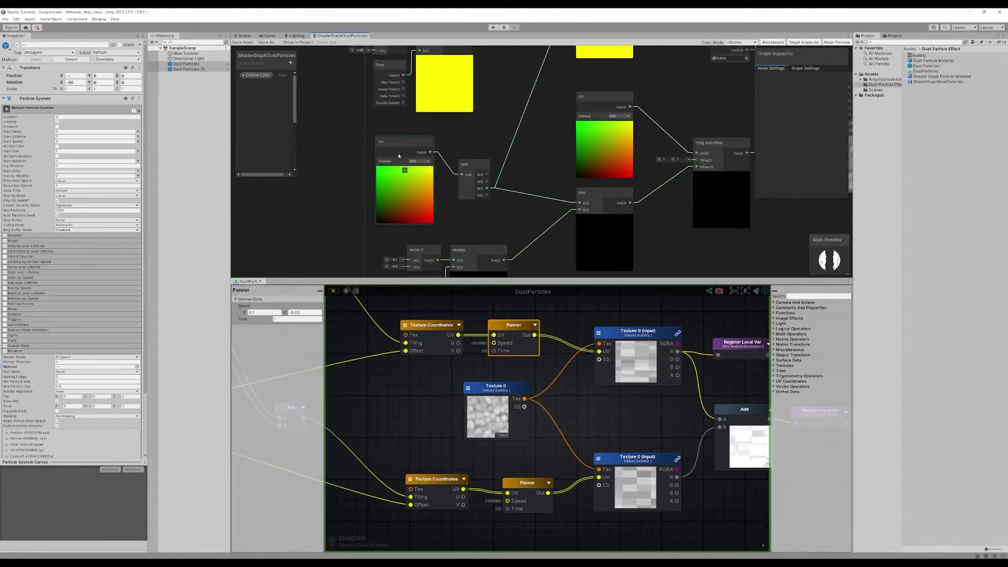
{"action": "left_click", "coordinate": [390, 145]}
{"action": "middle_click_drag", "start_coordinate": [403, 149], "coordinate": [369, 123]}
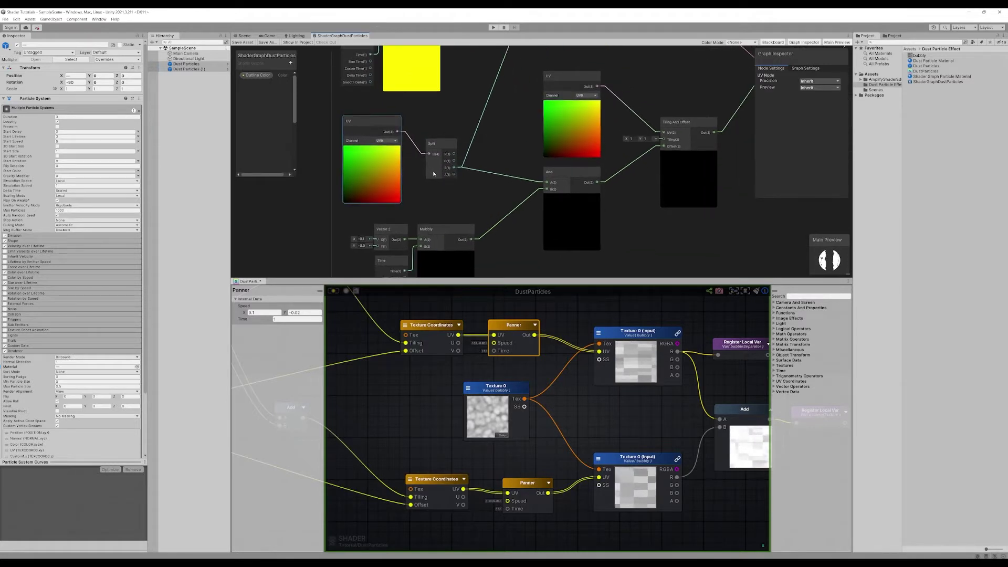
{"action": "scroll", "coordinate": [462, 195], "scroll_direction": "down", "scroll_amount": 2}
{"action": "scroll", "coordinate": [426, 180], "scroll_direction": "up", "scroll_amount": 2}
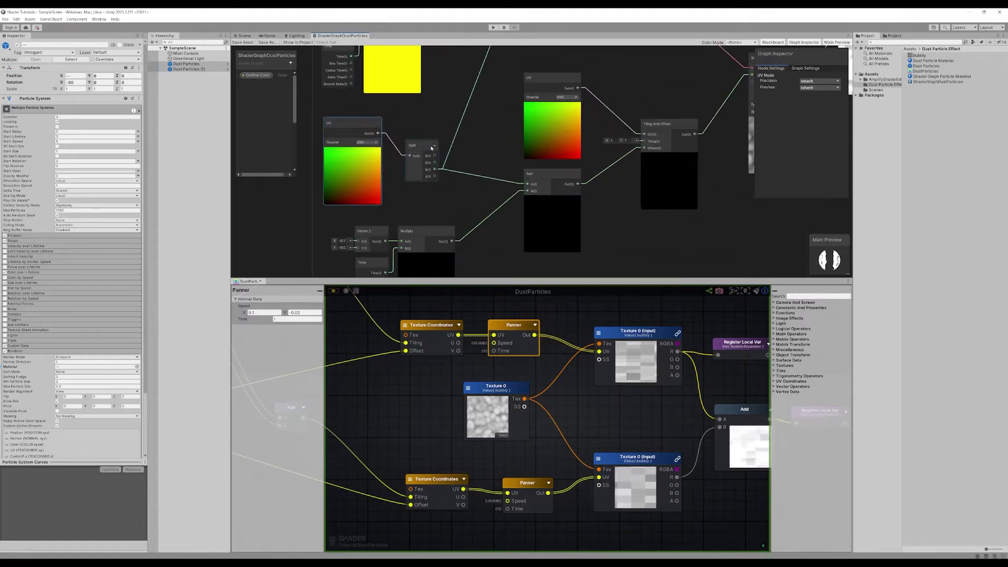
Compare the Vector 2, Time and Multiply nodes of the lower texture branch with the lower Panner's speed settings
{"action": "scroll", "coordinate": [432, 163], "scroll_direction": "down", "scroll_amount": 4}
{"action": "middle_click_drag", "start_coordinate": [434, 167], "coordinate": [423, 148]}
{"action": "scroll", "coordinate": [410, 195], "scroll_direction": "up", "scroll_amount": 4}
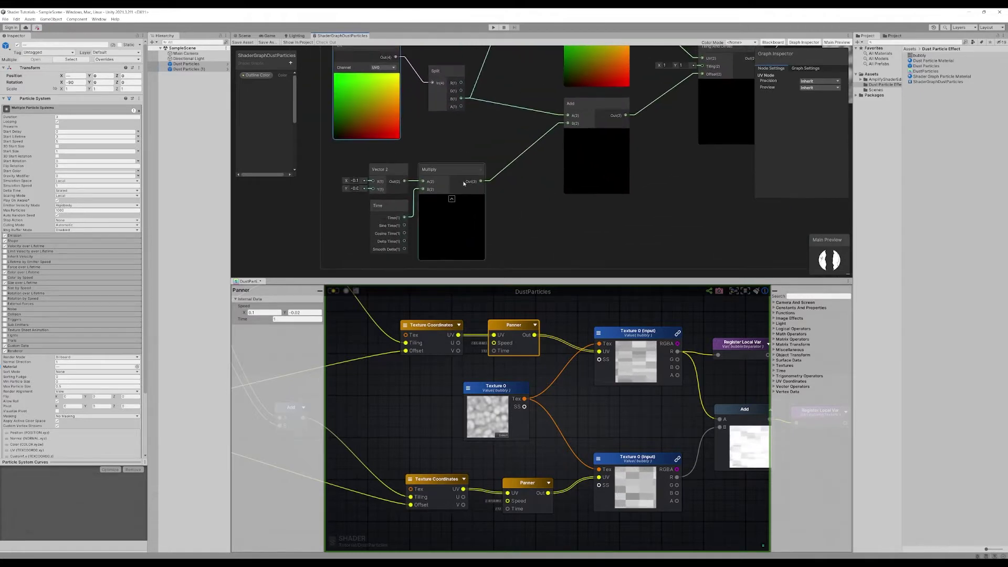
{"action": "middle_click_drag", "start_coordinate": [519, 171], "coordinate": [474, 179]}
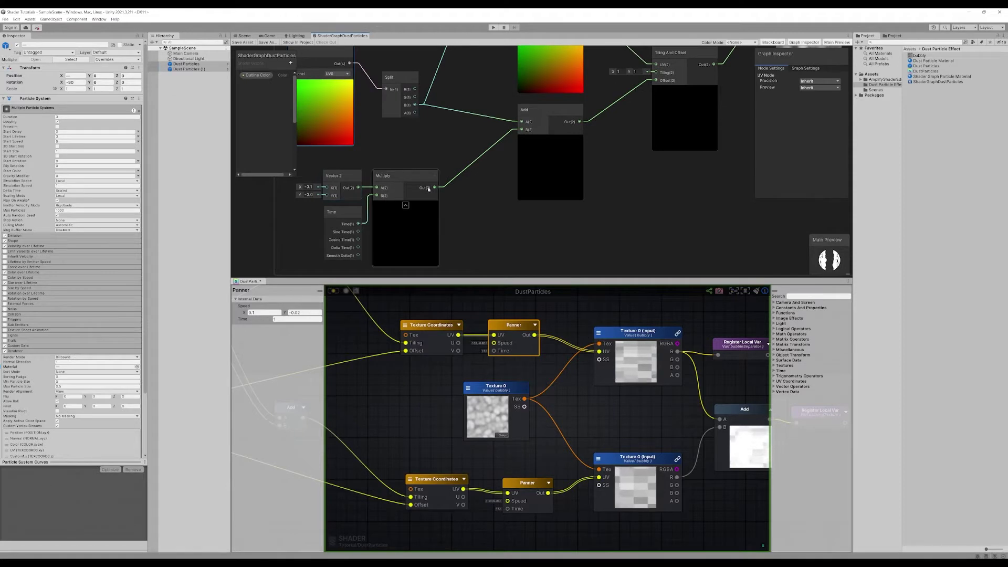
{"action": "middle_click_drag", "start_coordinate": [330, 177], "coordinate": [393, 162]}
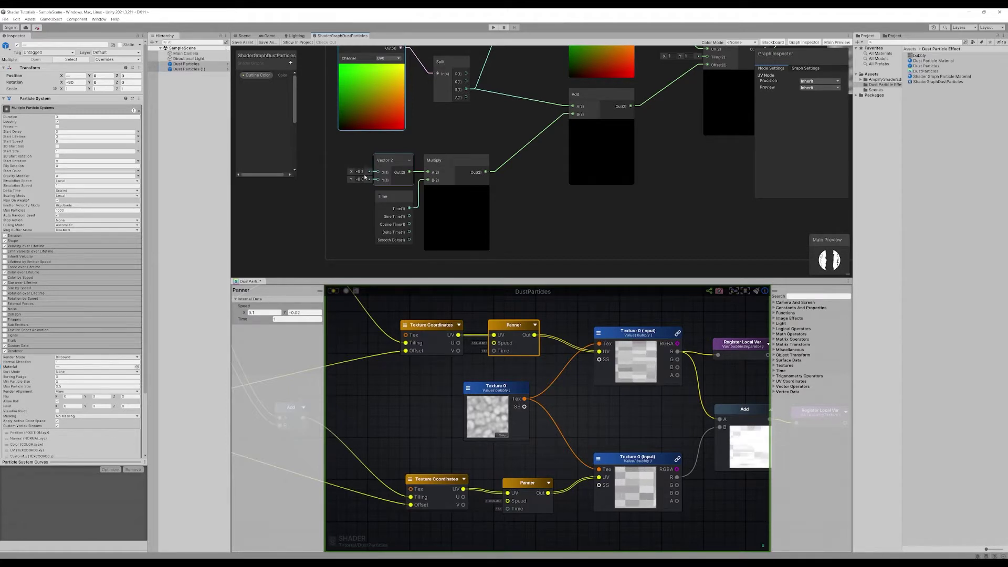
{"action": "middle_click_drag", "start_coordinate": [530, 352], "coordinate": [570, 345]}
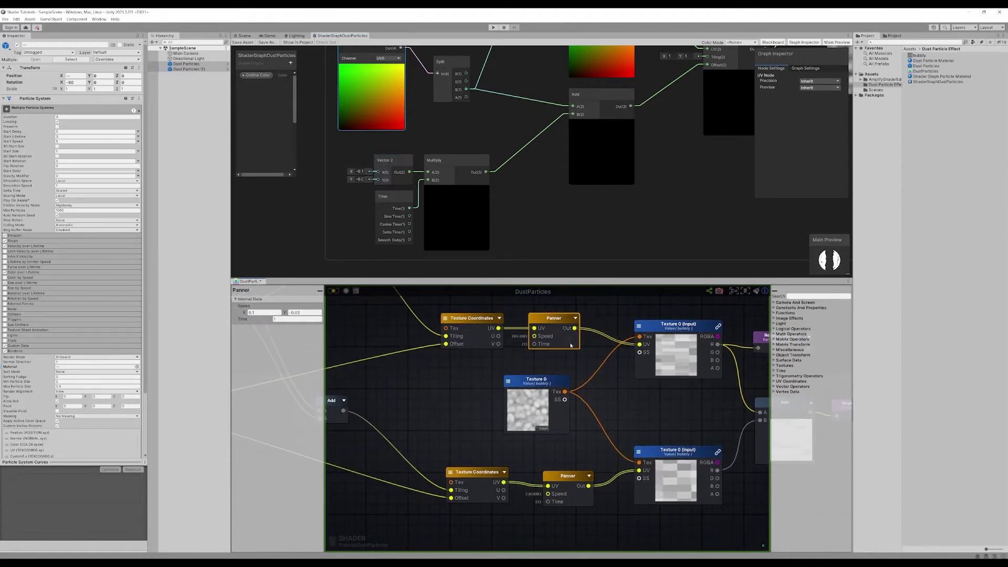
{"action": "middle_click_drag", "start_coordinate": [584, 500], "coordinate": [567, 405]}
{"action": "left_click", "coordinate": [566, 404]}
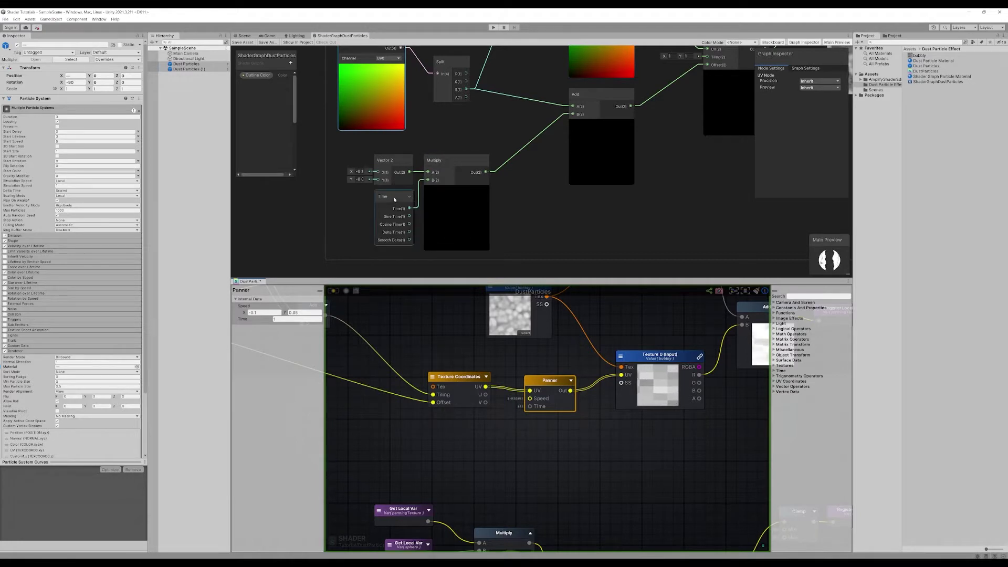
Trace the lower texture branch from Vector 2, Time and Multiply through Add to the Tiling And Offset node
{"action": "left_click", "coordinate": [454, 163]}
{"action": "left_click", "coordinate": [399, 165]}
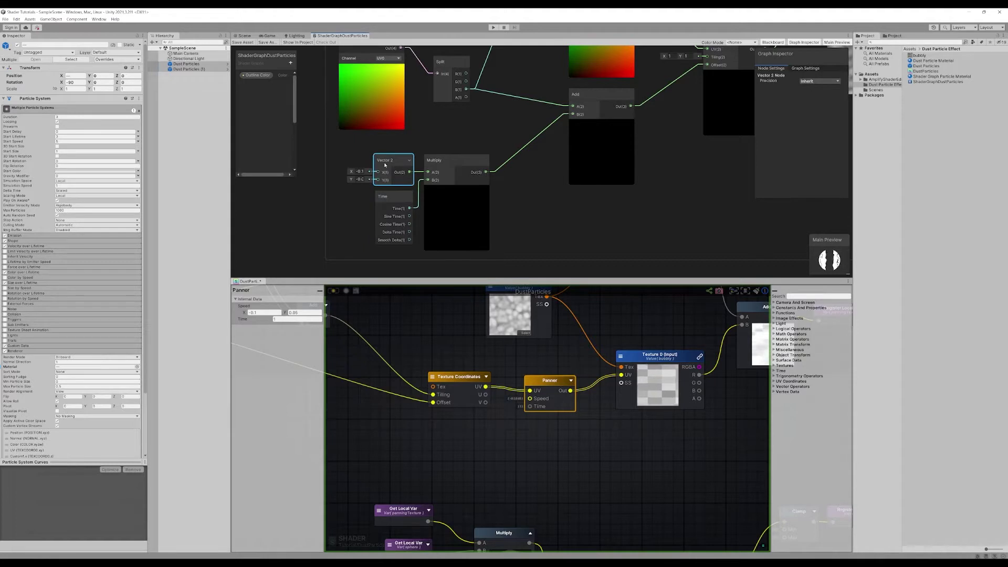
{"action": "left_click", "coordinate": [389, 196]}
{"action": "left_click", "coordinate": [449, 168]}
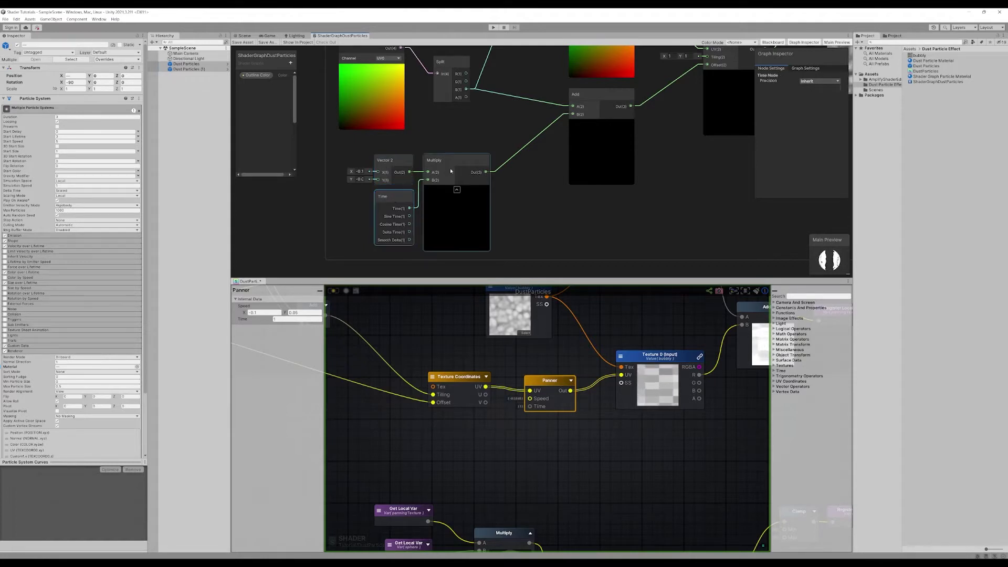
{"action": "middle_click_drag", "start_coordinate": [501, 201], "coordinate": [390, 230]}
{"action": "scroll", "coordinate": [386, 234], "scroll_direction": "down", "scroll_amount": 2}
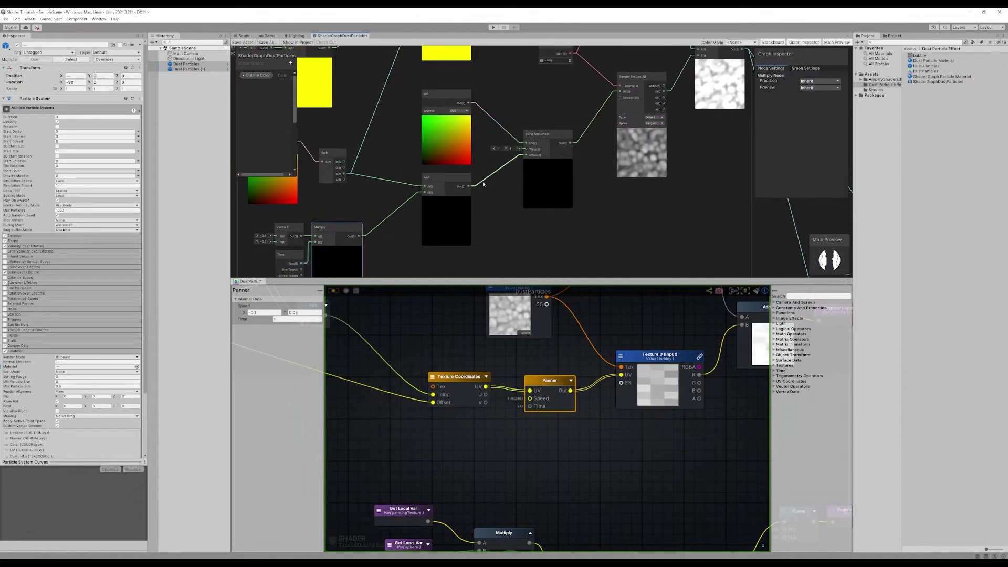
{"action": "scroll", "coordinate": [547, 139], "scroll_direction": "up", "scroll_amount": 2}
{"action": "left_click", "coordinate": [546, 141]}
{"action": "scroll", "coordinate": [563, 147], "scroll_direction": "down", "scroll_amount": 3}
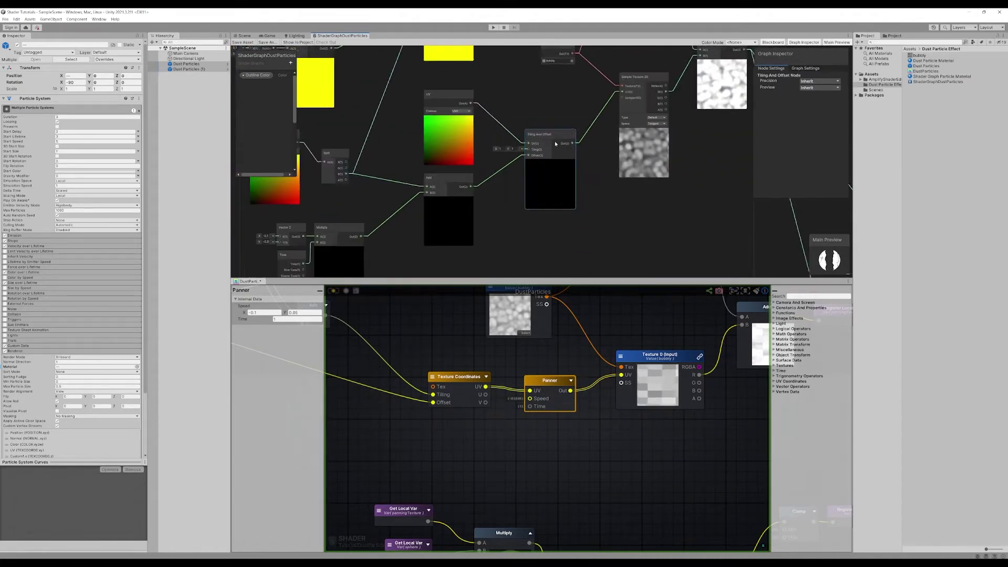
Move the lower Sample Texture 2D node farther from the Tiling And Offset node and closer to the final Add node
{"action": "scroll", "coordinate": [519, 198], "scroll_direction": "down", "scroll_amount": 1}
{"action": "middle_click_drag", "start_coordinate": [451, 220], "coordinate": [479, 217]}
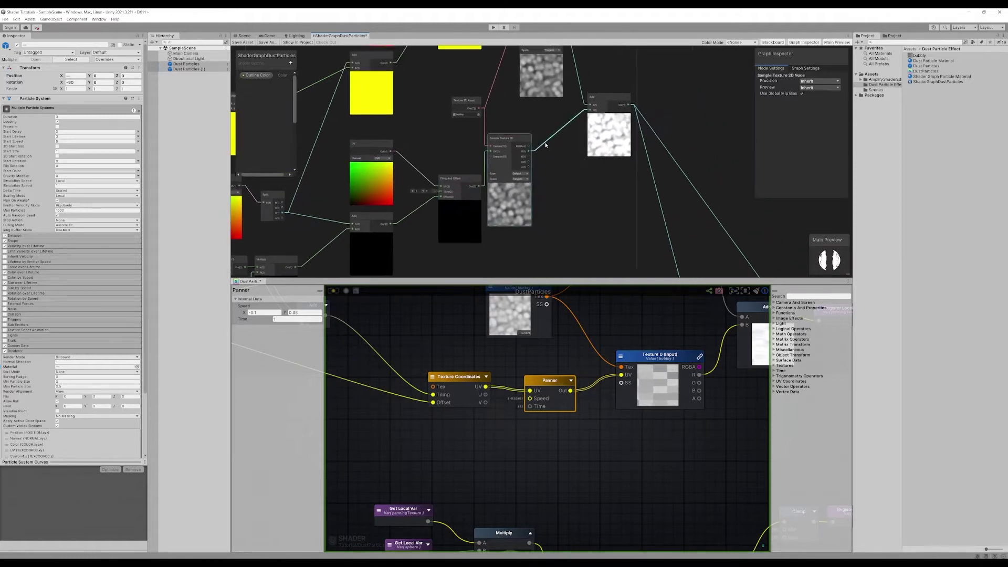
{"action": "left_click_drag", "start_coordinate": [515, 177], "coordinate": [543, 163]}
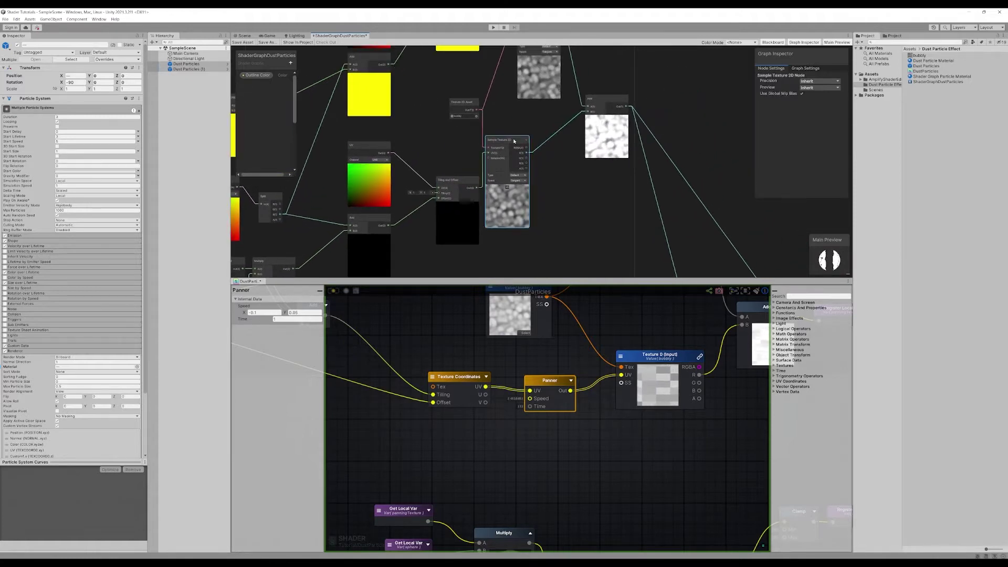
{"action": "left_click", "coordinate": [497, 261]}
Review how the Vector 2 and Time product and the Split output combine in Add to drive the texture offset
{"action": "middle_click_drag", "start_coordinate": [618, 228], "coordinate": [620, 192]}
{"action": "scroll", "coordinate": [326, 226], "scroll_direction": "up", "scroll_amount": 3}
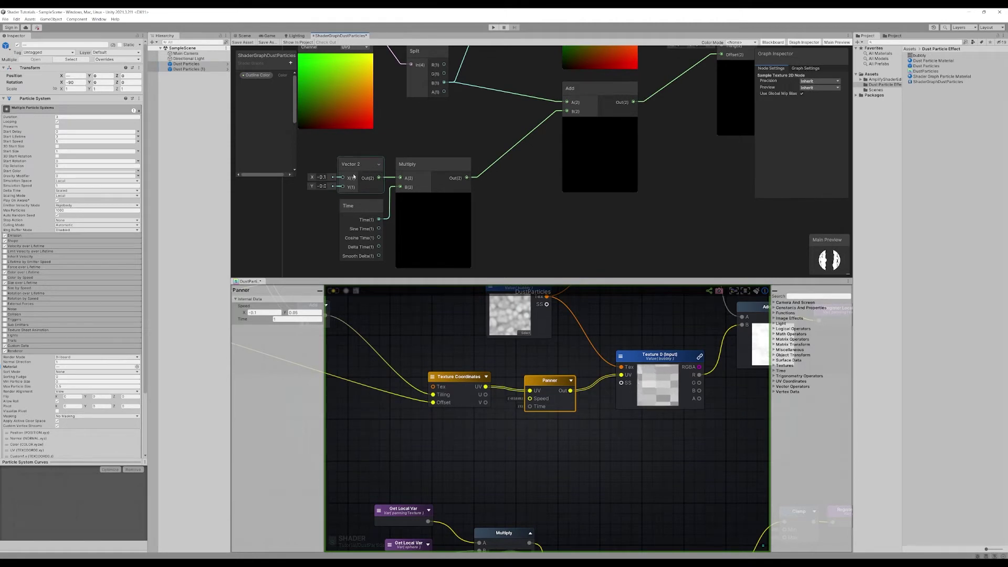
{"action": "middle_click_drag", "start_coordinate": [569, 112], "coordinate": [456, 208]}
{"action": "scroll", "coordinate": [494, 204], "scroll_direction": "down", "scroll_amount": 3}
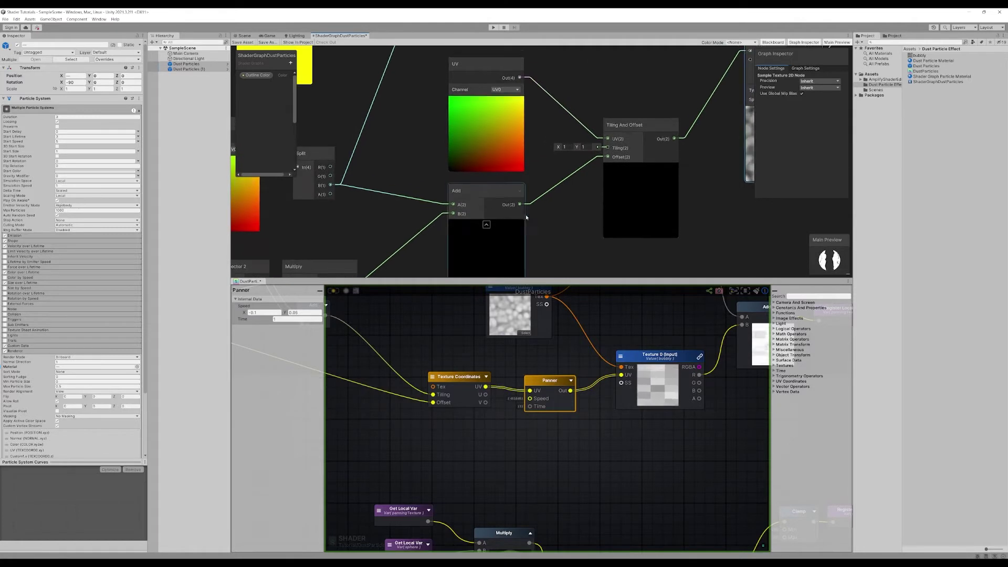
Inspect the UV and Split nodes whose B output is shared by the Add nodes of both texture branches
{"action": "middle_click_drag", "start_coordinate": [428, 195], "coordinate": [339, 196]}
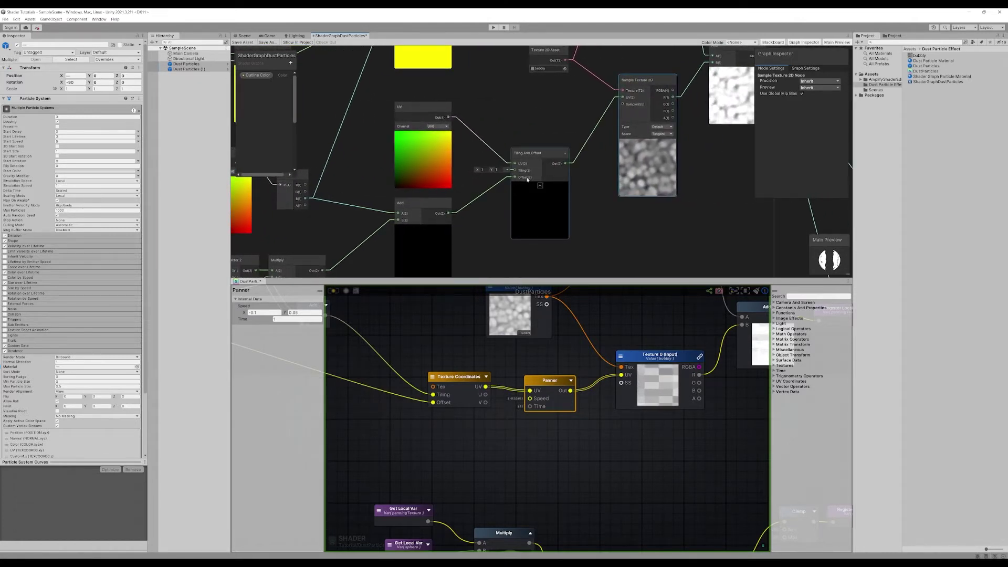
{"action": "middle_click_drag", "start_coordinate": [479, 218], "coordinate": [546, 197]}
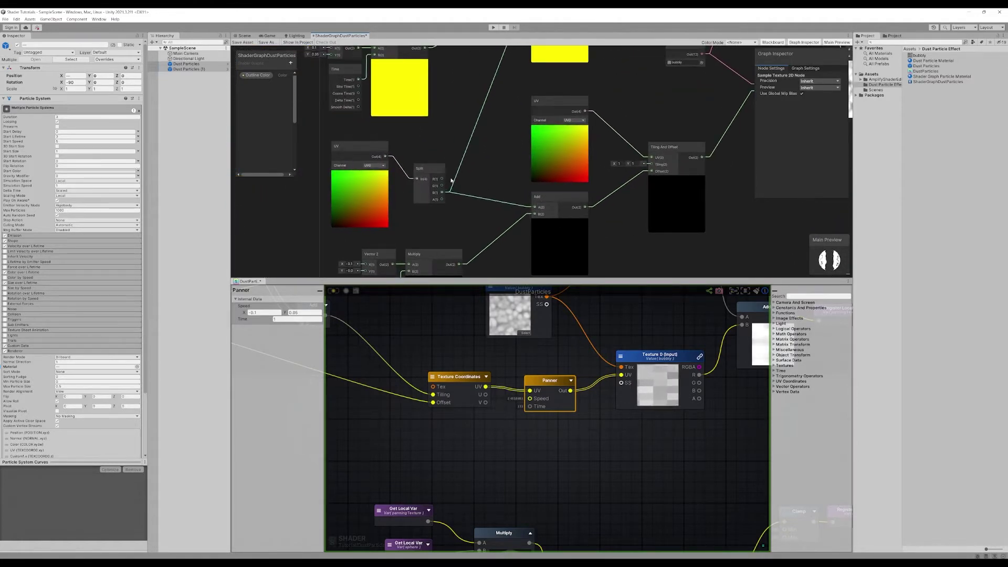
{"action": "middle_click_drag", "start_coordinate": [451, 180], "coordinate": [455, 171]}
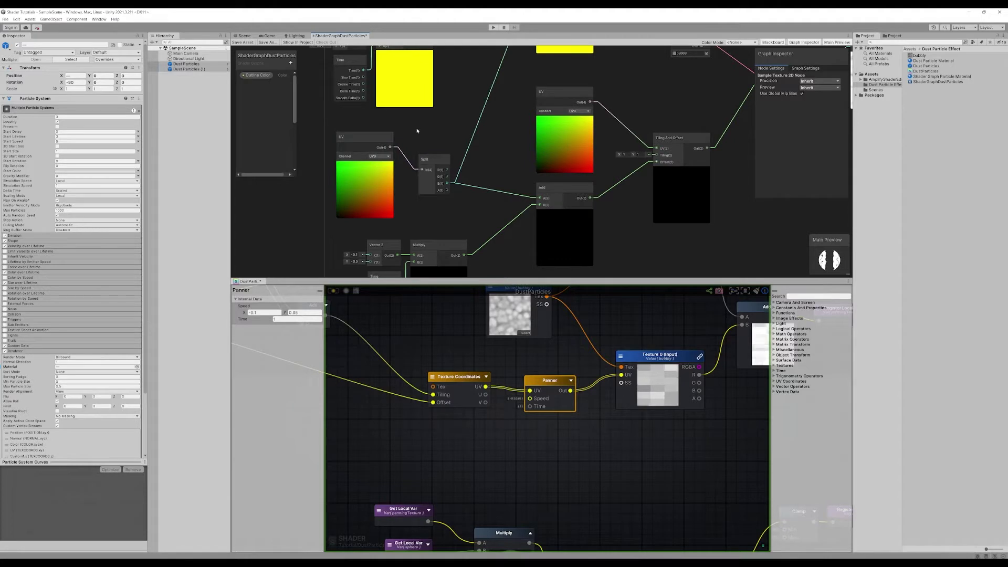
{"action": "middle_click_drag", "start_coordinate": [506, 212], "coordinate": [490, 195]}
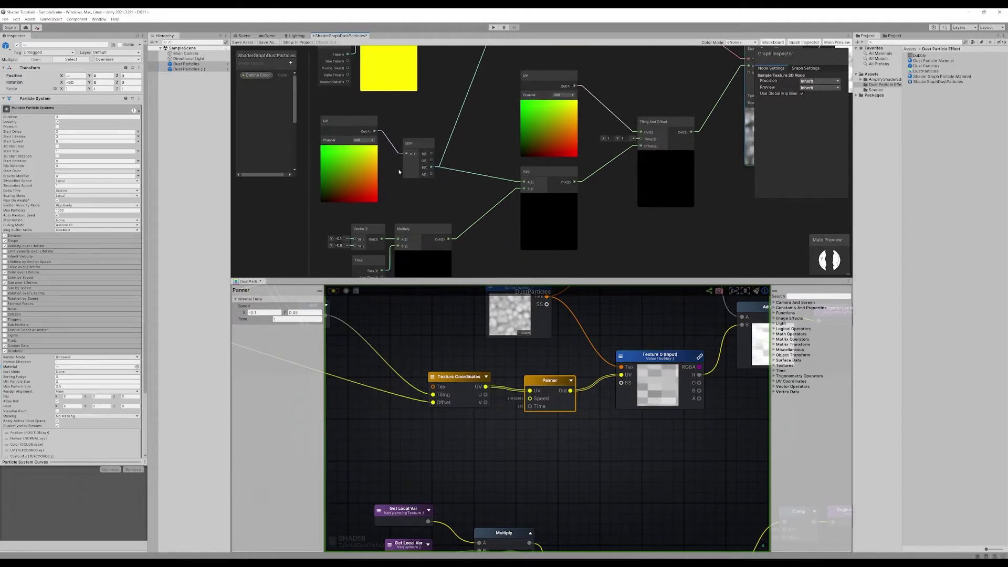
{"action": "left_click", "coordinate": [341, 120]}
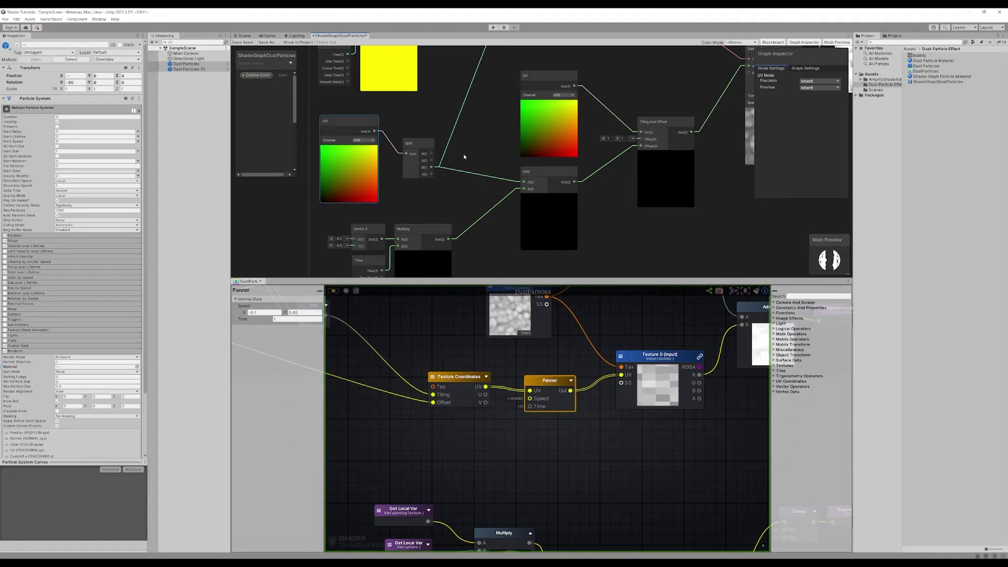
{"action": "middle_click_drag", "start_coordinate": [504, 218], "coordinate": [445, 210]}
Try wiring the lower Multiply output straight into the Tiling And Offset node's Offset input, and restore the connection from Add
{"action": "left_click_drag", "start_coordinate": [398, 231], "coordinate": [582, 140]}
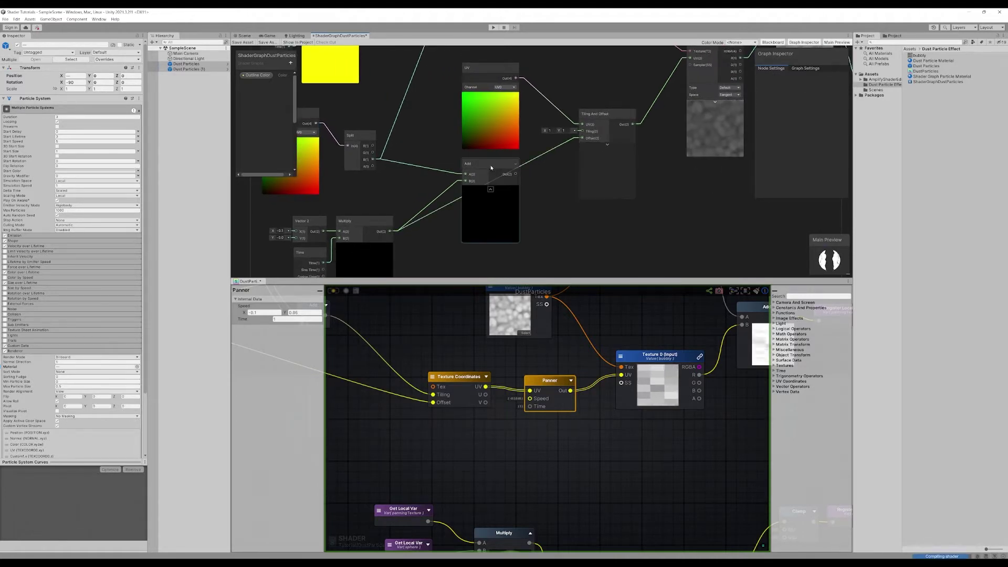
{"action": "middle_click_drag", "start_coordinate": [710, 125], "coordinate": [639, 107]}
{"action": "left_click_drag", "start_coordinate": [478, 165], "coordinate": [543, 129]}
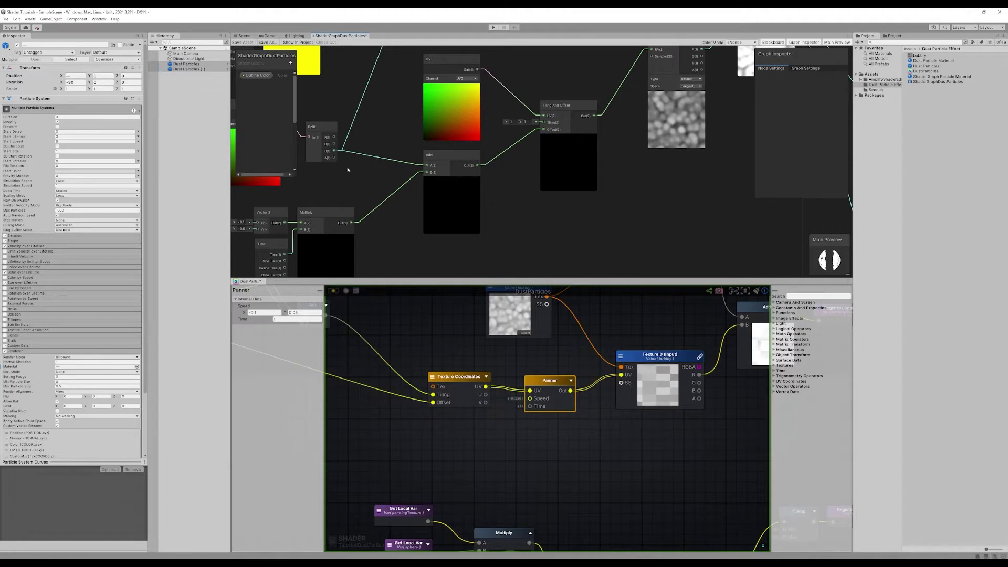
Review the lower texture branch from Vector 2 and Time through Multiply and Add to Tiling And Offset
{"action": "scroll", "coordinate": [479, 190], "scroll_direction": "down", "scroll_amount": 3}
{"action": "scroll", "coordinate": [521, 236], "scroll_direction": "down", "scroll_amount": 2}
{"action": "middle_click_drag", "start_coordinate": [520, 236], "coordinate": [528, 189]}
{"action": "scroll", "coordinate": [454, 202], "scroll_direction": "up", "scroll_amount": 3}
{"action": "middle_click_drag", "start_coordinate": [445, 169], "coordinate": [443, 183]}
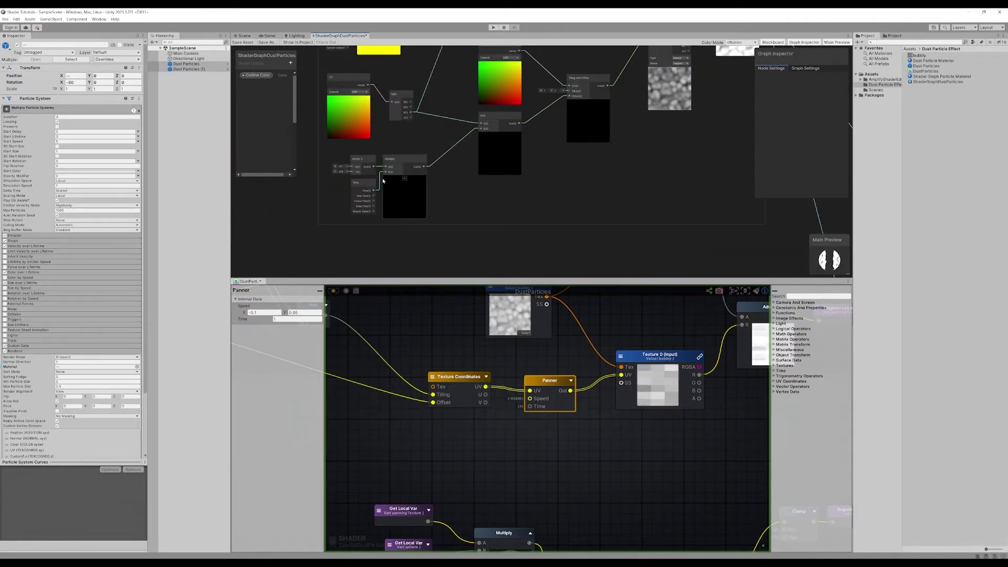
{"action": "scroll", "coordinate": [418, 102], "scroll_direction": "down", "scroll_amount": 5}
{"action": "scroll", "coordinate": [441, 224], "scroll_direction": "up", "scroll_amount": 5}
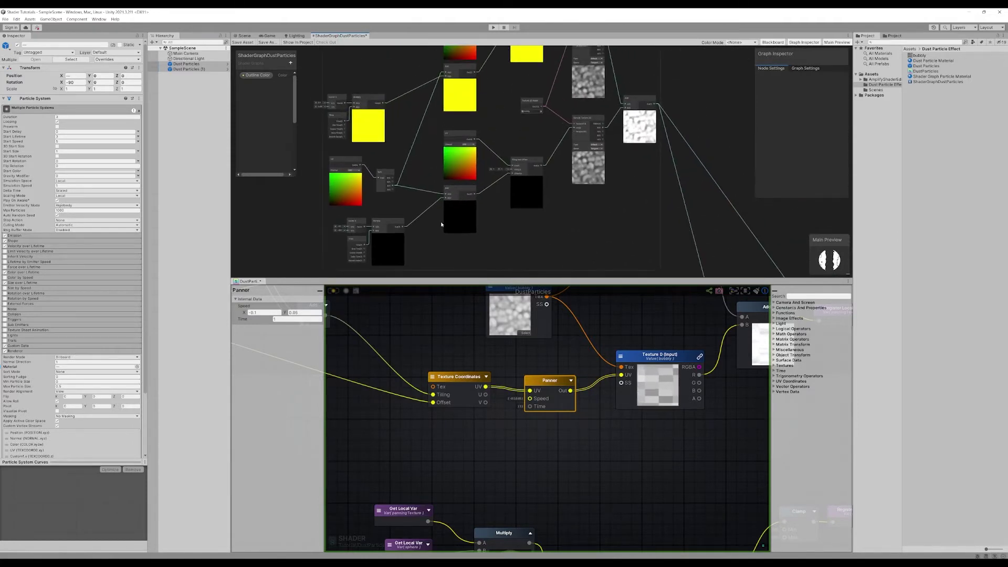
{"action": "scroll", "coordinate": [440, 223], "scroll_direction": "up", "scroll_amount": 3}
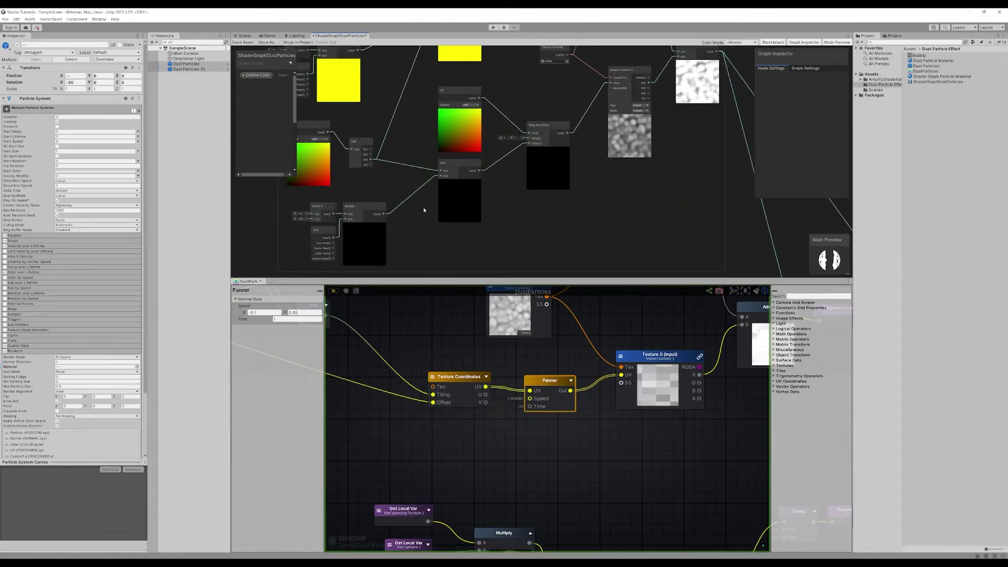
Compare the upper and lower texture branches up to the final Add node that combines both Sample Texture 2D nodes
{"action": "middle_click_drag", "start_coordinate": [639, 175], "coordinate": [613, 212]}
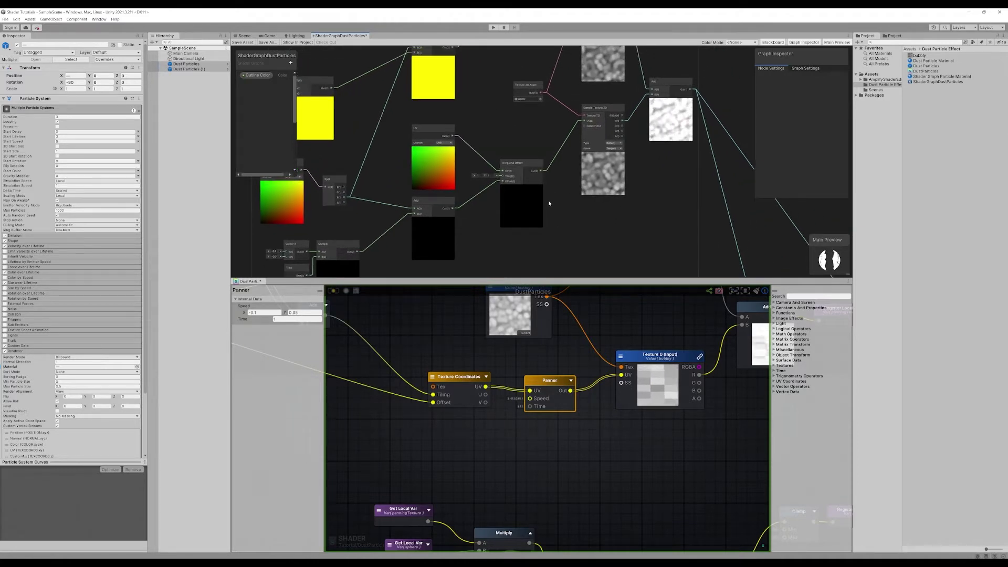
{"action": "scroll", "coordinate": [559, 207], "scroll_direction": "down", "scroll_amount": 4}
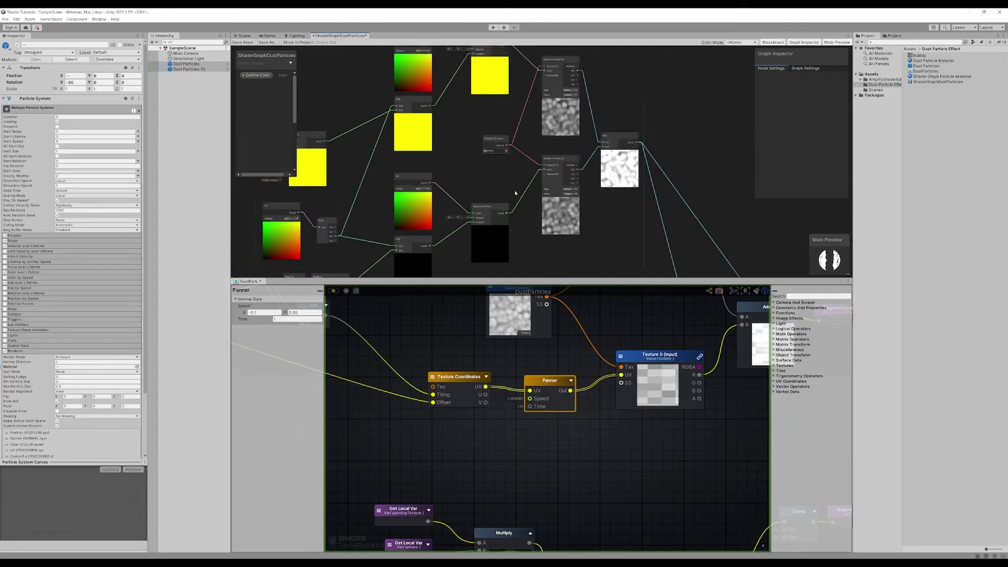
{"action": "middle_click_drag", "start_coordinate": [459, 181], "coordinate": [543, 134]}
{"action": "middle_click_drag", "start_coordinate": [381, 165], "coordinate": [391, 175]}
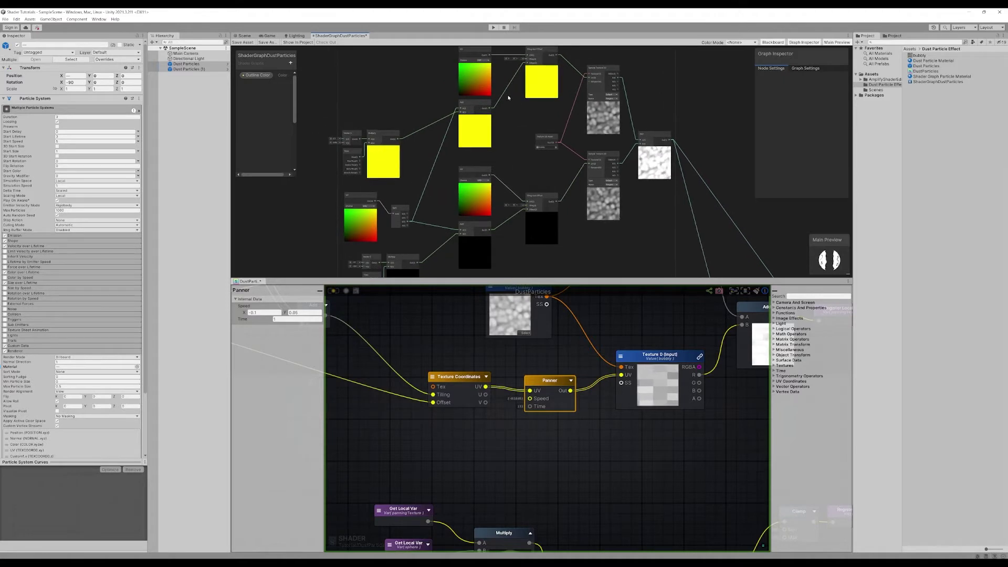
{"action": "middle_click_drag", "start_coordinate": [561, 110], "coordinate": [522, 126]}
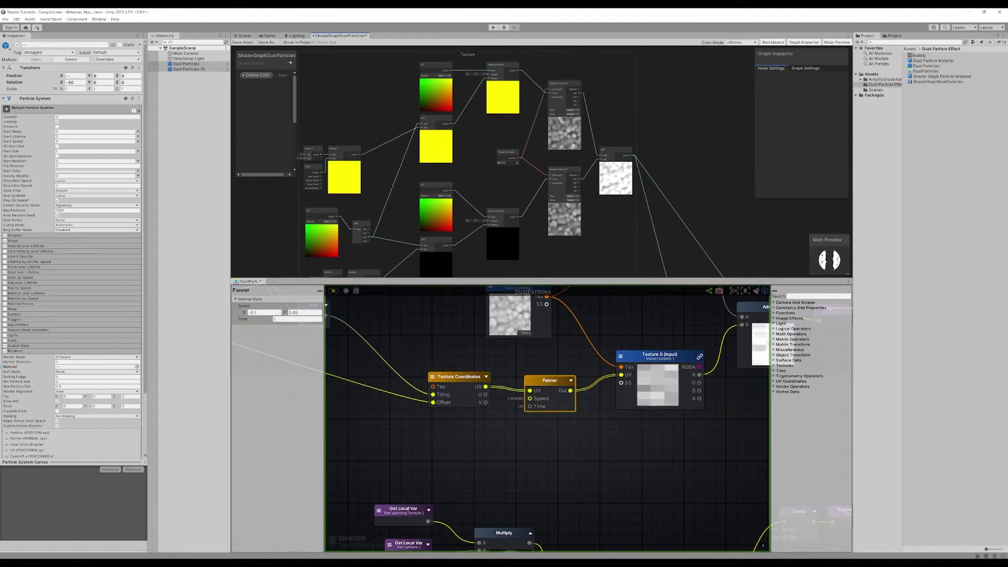
{"action": "scroll", "coordinate": [625, 232], "scroll_direction": "down", "scroll_amount": 3}
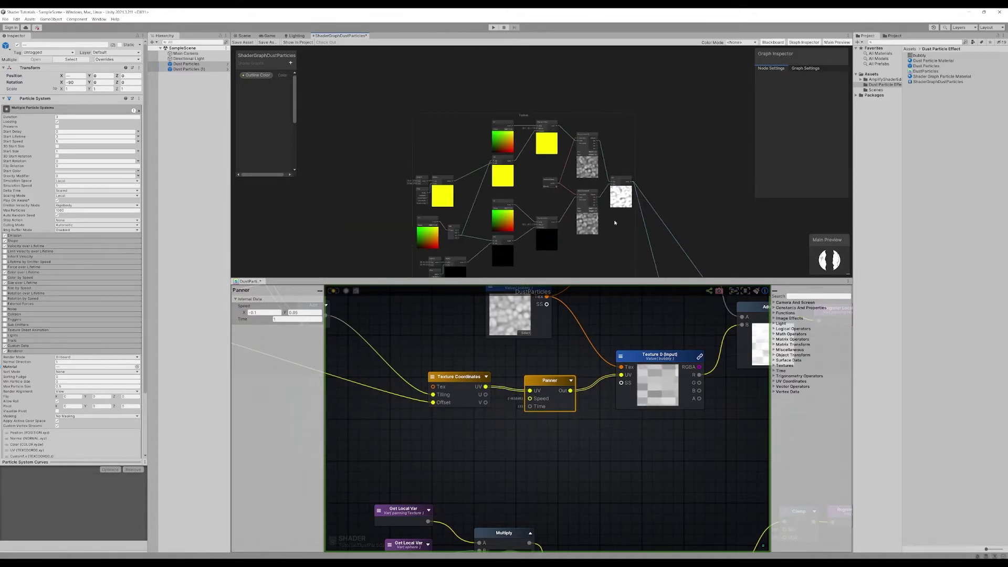
Locate the Remap nodes fed by the vertexAlpha variable in the Amplify graph and inspect the upper one's settings and preview
{"action": "middle_click_drag", "start_coordinate": [623, 219], "coordinate": [600, 86]}
{"action": "middle_click_drag", "start_coordinate": [541, 188], "coordinate": [508, 99]}
{"action": "scroll", "coordinate": [600, 364], "scroll_direction": "down", "scroll_amount": 6}
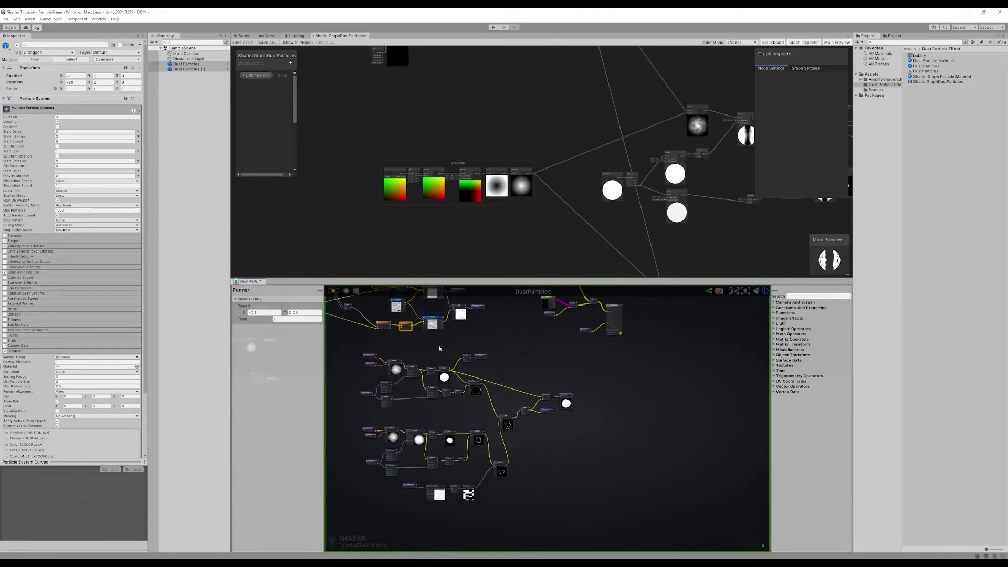
{"action": "scroll", "coordinate": [518, 342], "scroll_direction": "up", "scroll_amount": 6}
{"action": "middle_click_drag", "start_coordinate": [529, 425], "coordinate": [627, 385]}
{"action": "left_click", "coordinate": [556, 365]}
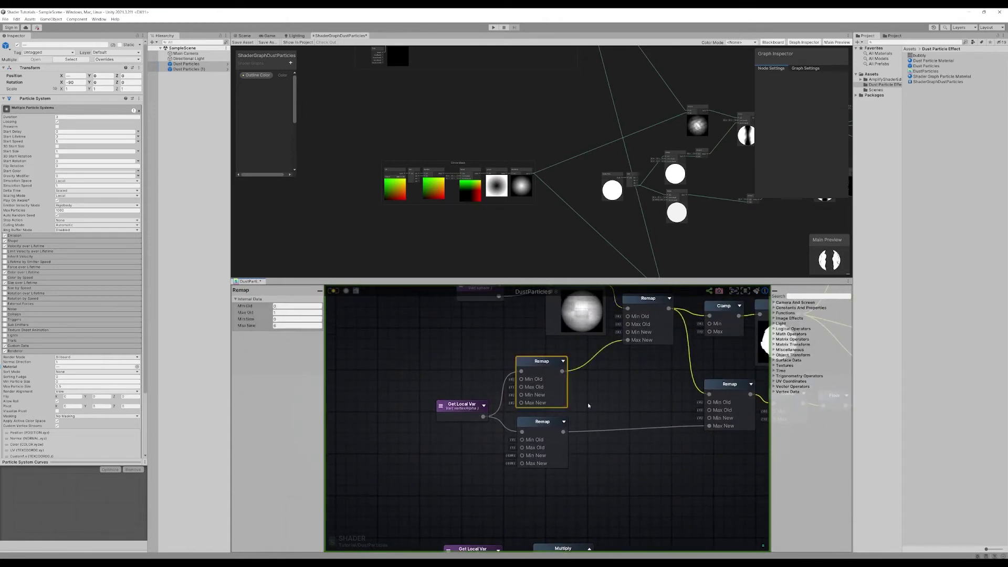
{"action": "left_click", "coordinate": [563, 361]}
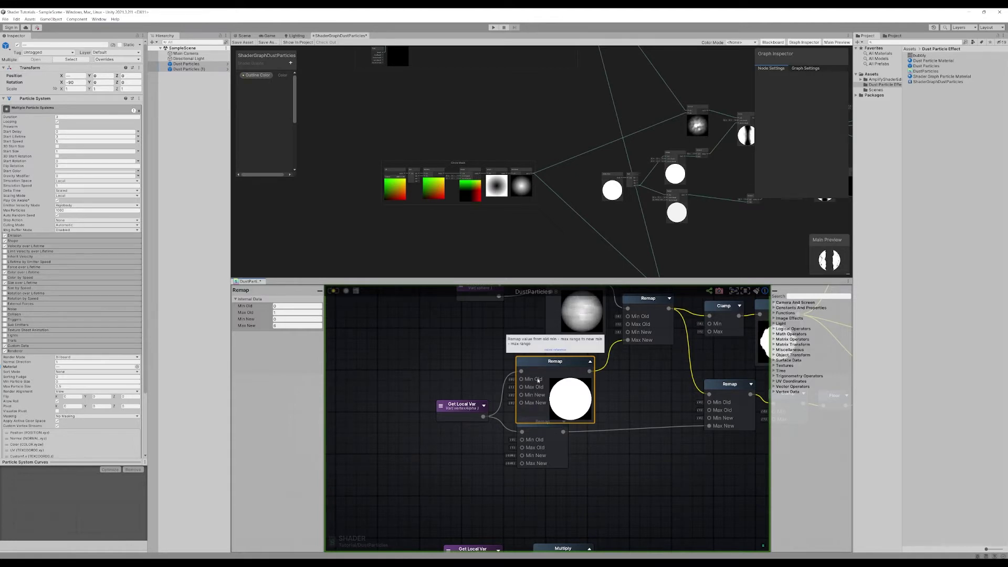
{"action": "left_click", "coordinate": [590, 361]}
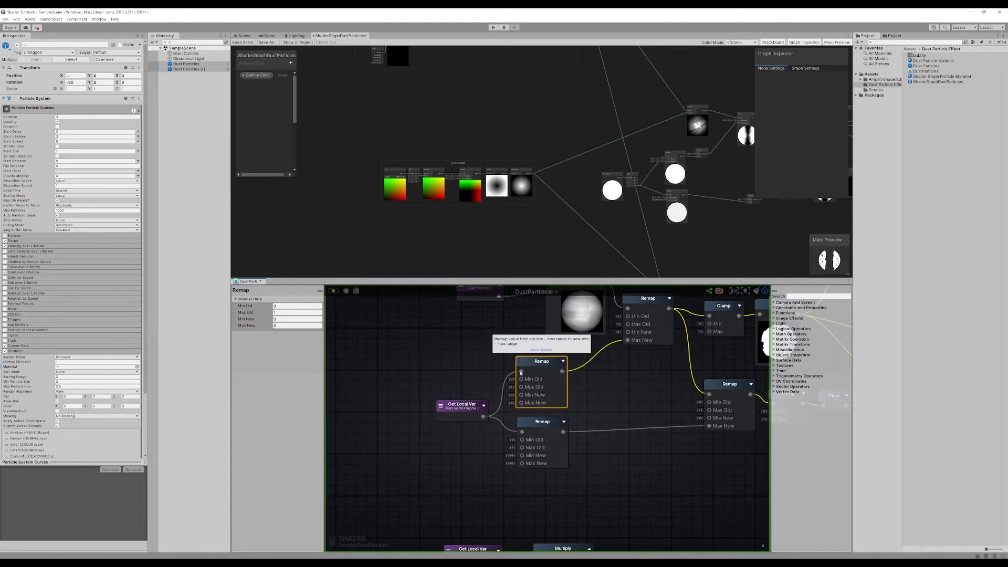
{"action": "scroll", "coordinate": [520, 372], "scroll_direction": "down", "scroll_amount": 5}
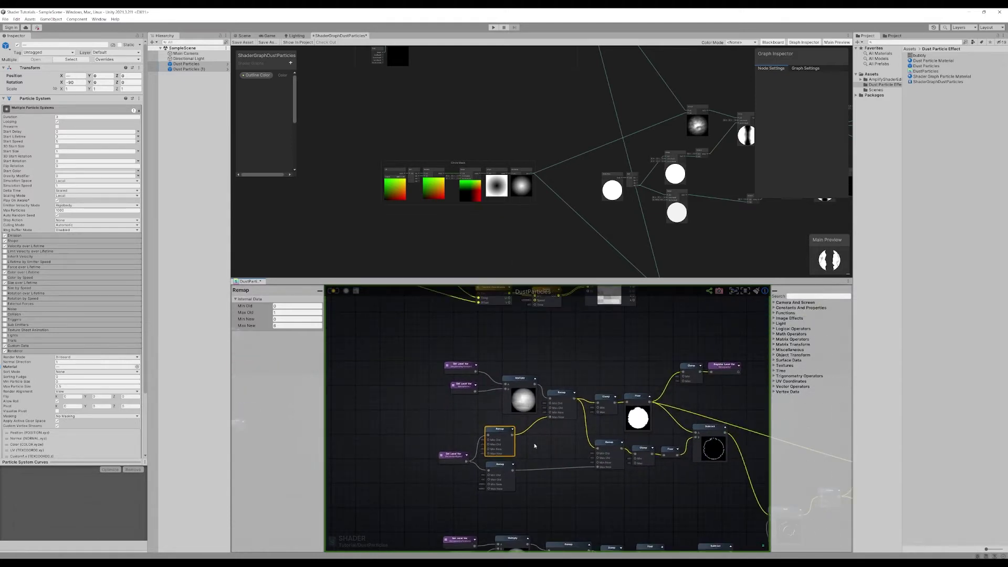
{"action": "scroll", "coordinate": [494, 442], "scroll_direction": "up", "scroll_amount": 3}
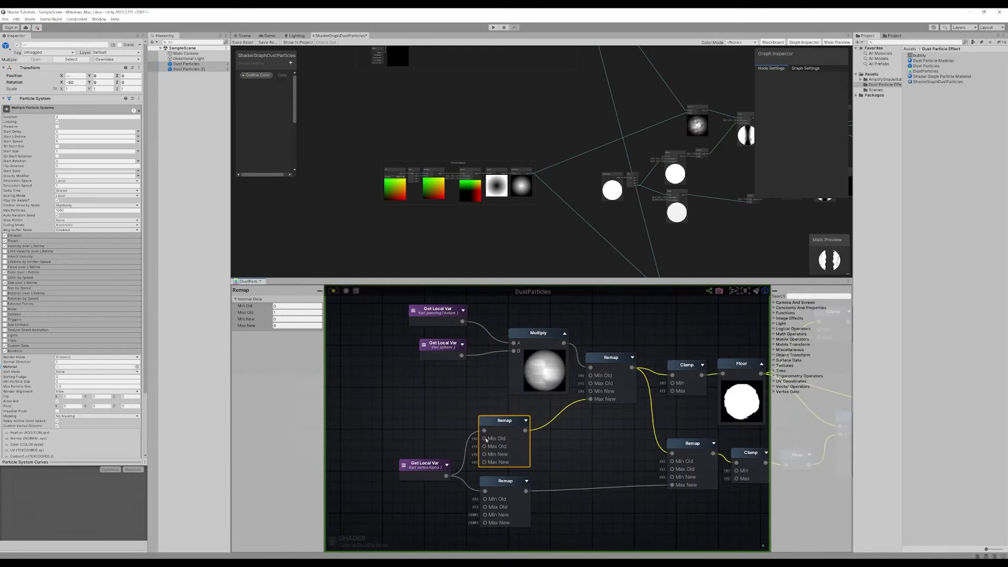
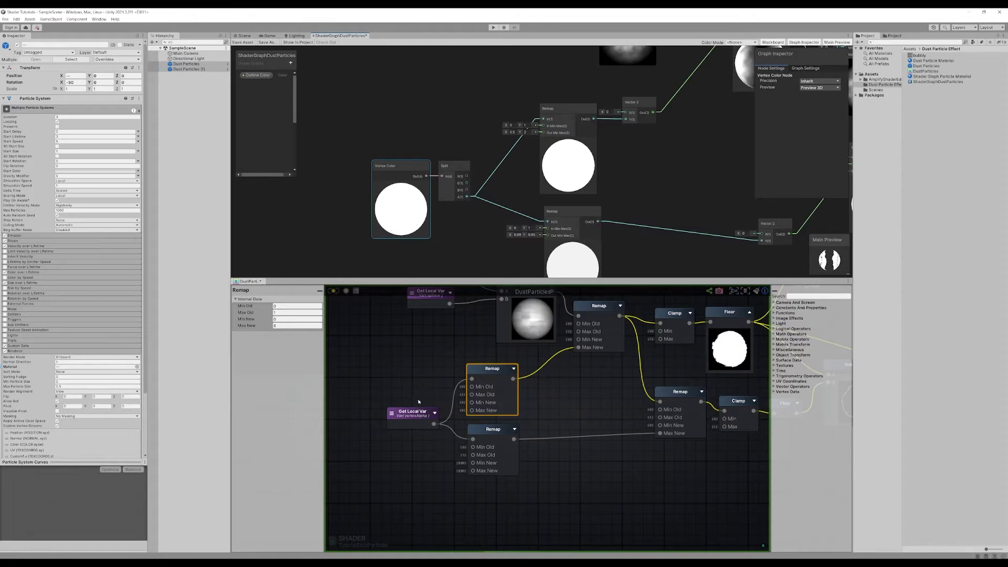
Trace the vertexAlpha local variable back to the Vertex Color node's alpha output in the Amplify graph
{"action": "left_click", "coordinate": [420, 415]}
{"action": "scroll", "coordinate": [420, 415], "scroll_direction": "down", "scroll_amount": 8}
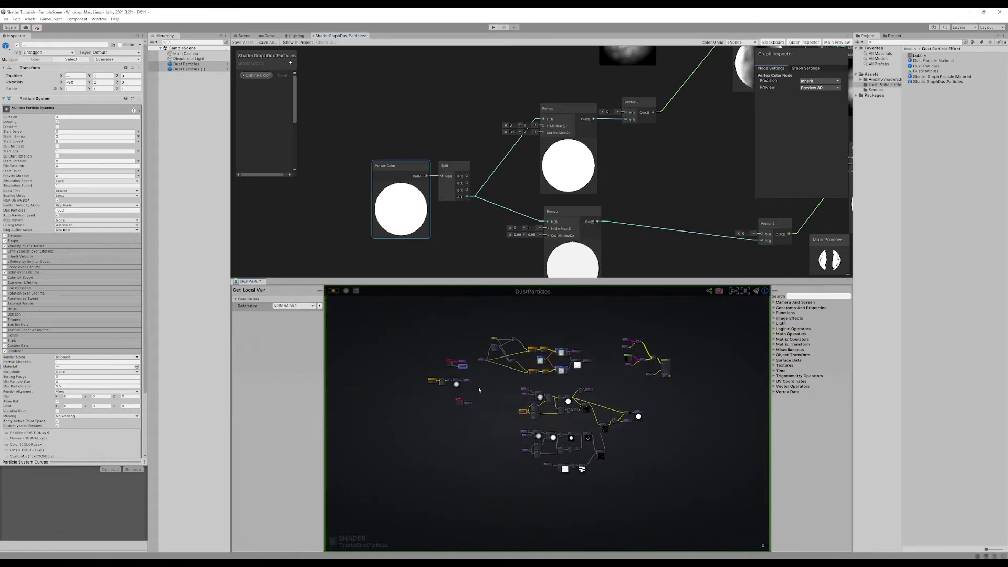
{"action": "scroll", "coordinate": [443, 361], "scroll_direction": "up", "scroll_amount": 8}
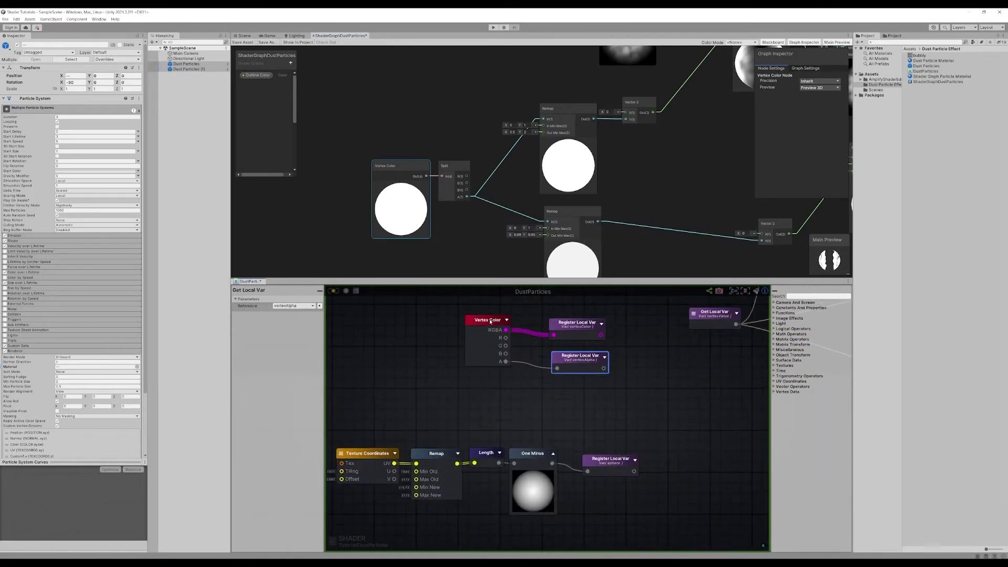
{"action": "left_click", "coordinate": [496, 332]}
{"action": "scroll", "coordinate": [486, 322], "scroll_direction": "down", "scroll_amount": 6}
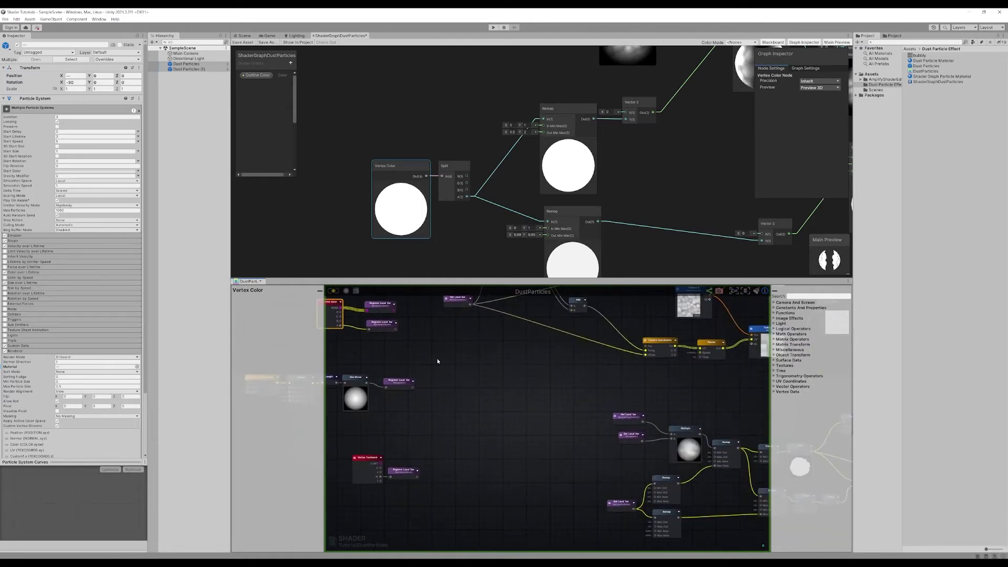
{"action": "scroll", "coordinate": [541, 411], "scroll_direction": "up", "scroll_amount": 5}
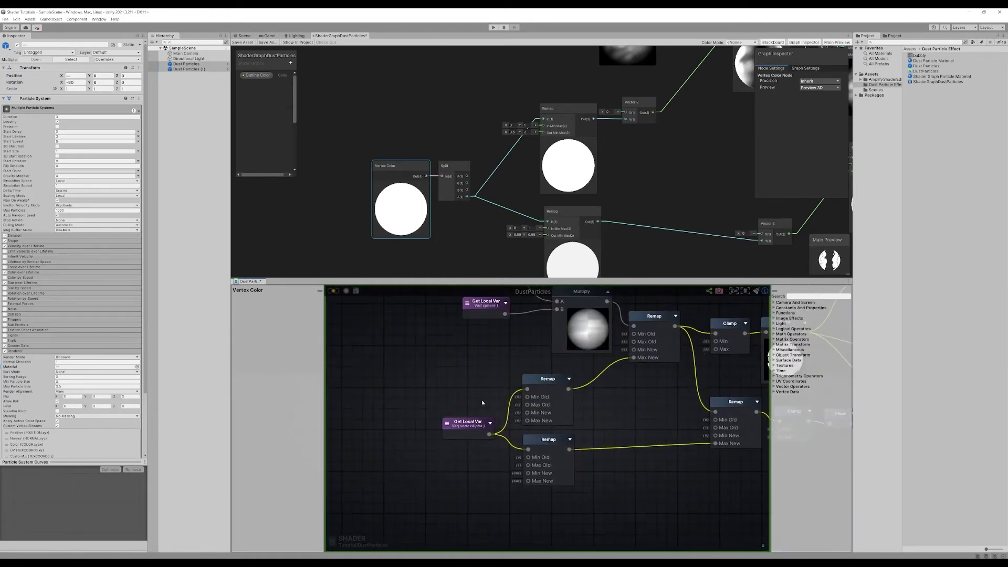
Examine the Vertex Color and Split nodes in Shader Graph, following the alpha output into the two Remap nodes
{"action": "scroll", "coordinate": [459, 207], "scroll_direction": "up", "scroll_amount": 2}
{"action": "left_click", "coordinate": [442, 149]}
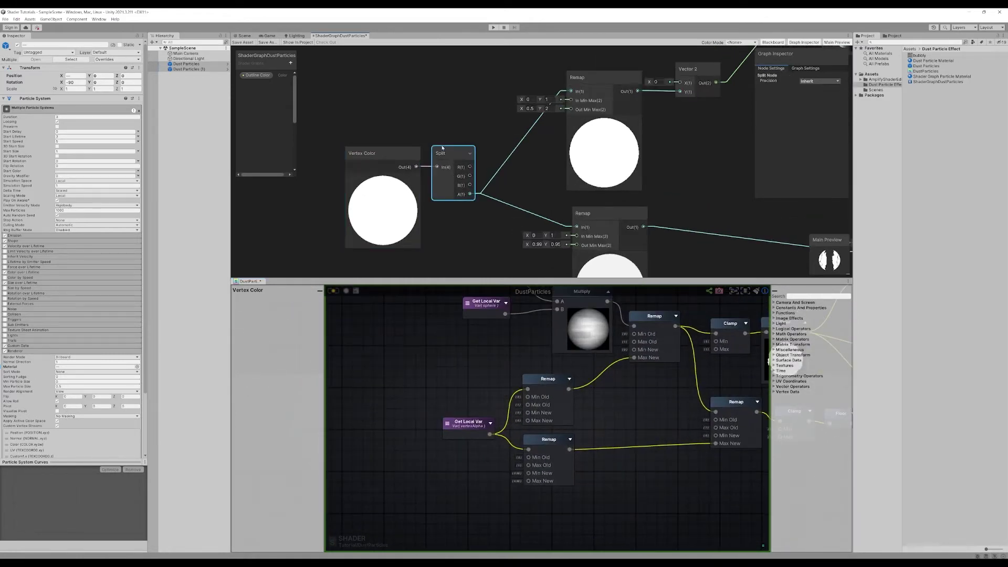
{"action": "left_click", "coordinate": [377, 156]}
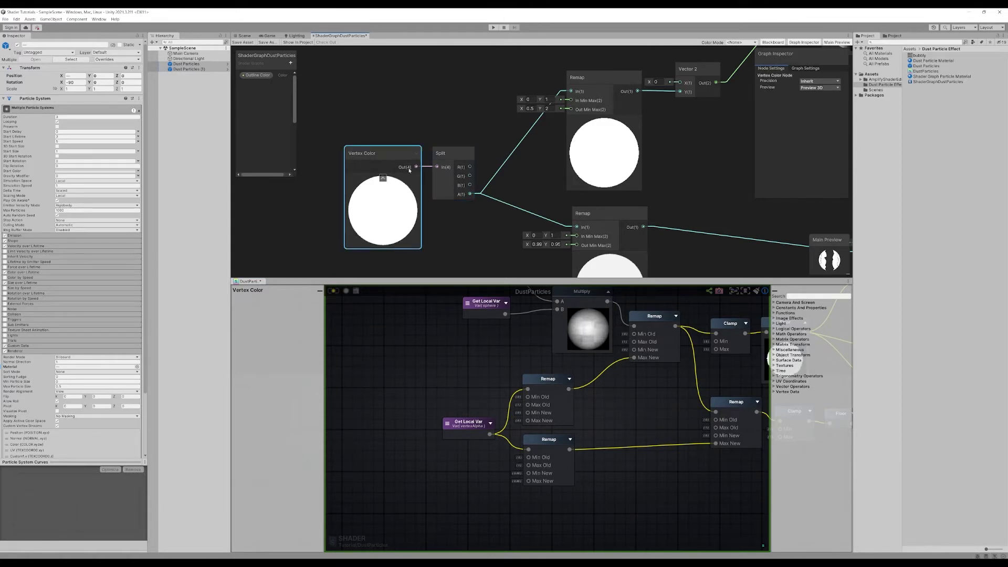
{"action": "left_click", "coordinate": [443, 158]}
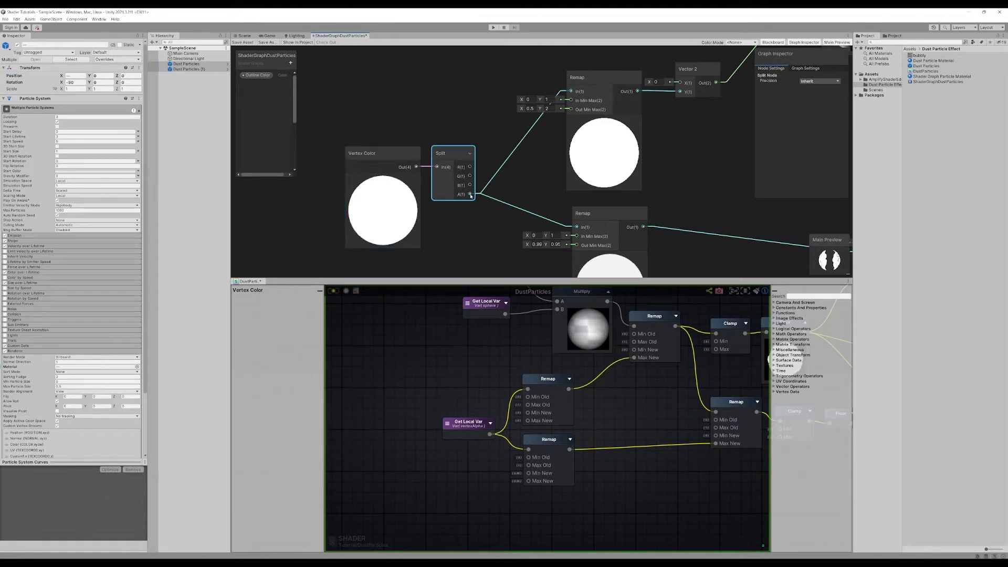
Compare the In Min Max and Out Min Max fields of the lower Shader Graph Remap with the Amplify Remap's settings
{"action": "middle_click_drag", "start_coordinate": [521, 187], "coordinate": [409, 169]}
{"action": "left_click", "coordinate": [501, 210]}
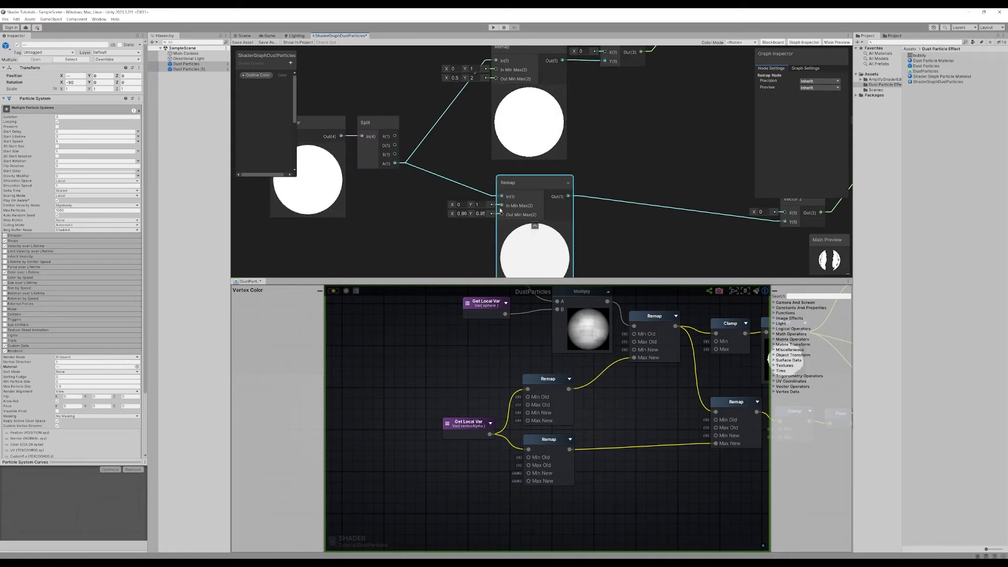
{"action": "middle_click_drag", "start_coordinate": [466, 253], "coordinate": [424, 209]}
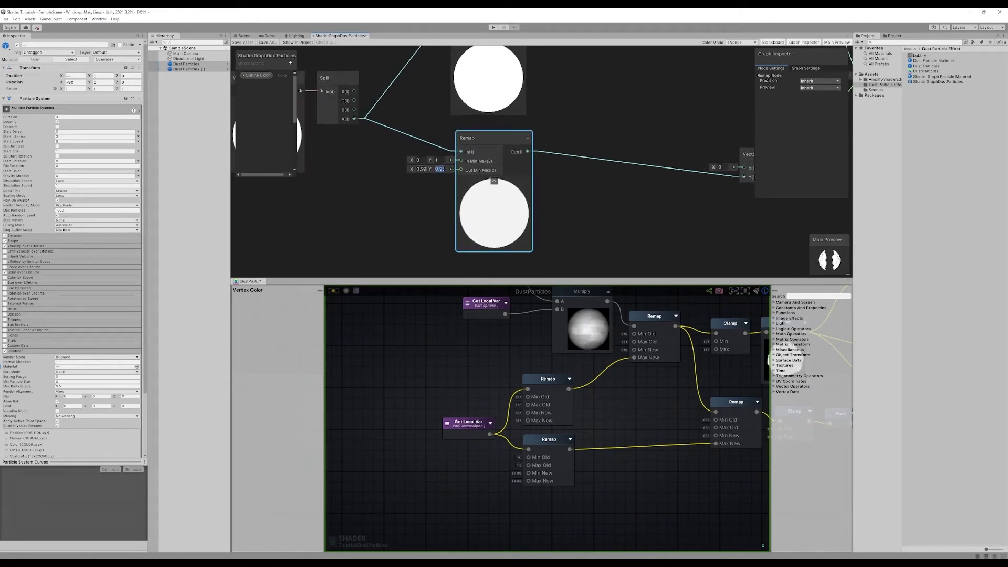
{"action": "left_click", "coordinate": [548, 378]}
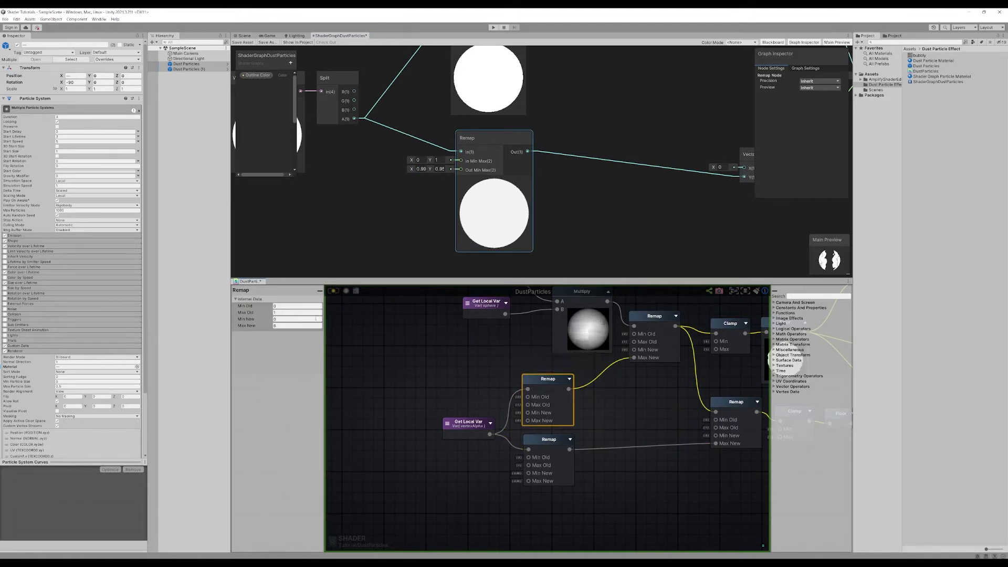
Follow the lower Remap output through its Vector 2 node into Out Min Max of the Remap node before Clamp
{"action": "left_click", "coordinate": [400, 218]}
{"action": "scroll", "coordinate": [400, 217], "scroll_direction": "down", "scroll_amount": 4}
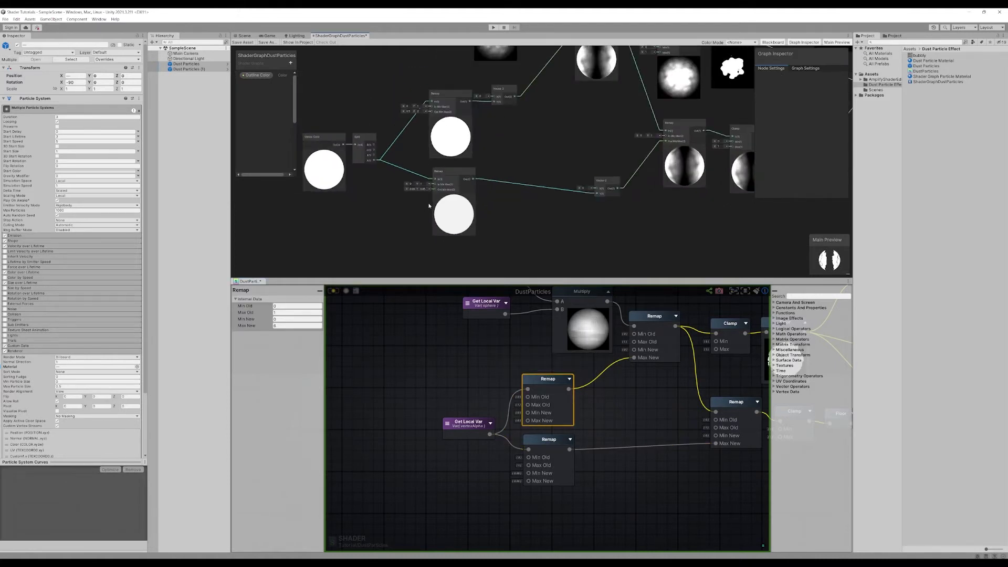
{"action": "scroll", "coordinate": [432, 201], "scroll_direction": "up", "scroll_amount": 4}
{"action": "middle_click_drag", "start_coordinate": [557, 157], "coordinate": [480, 225]}
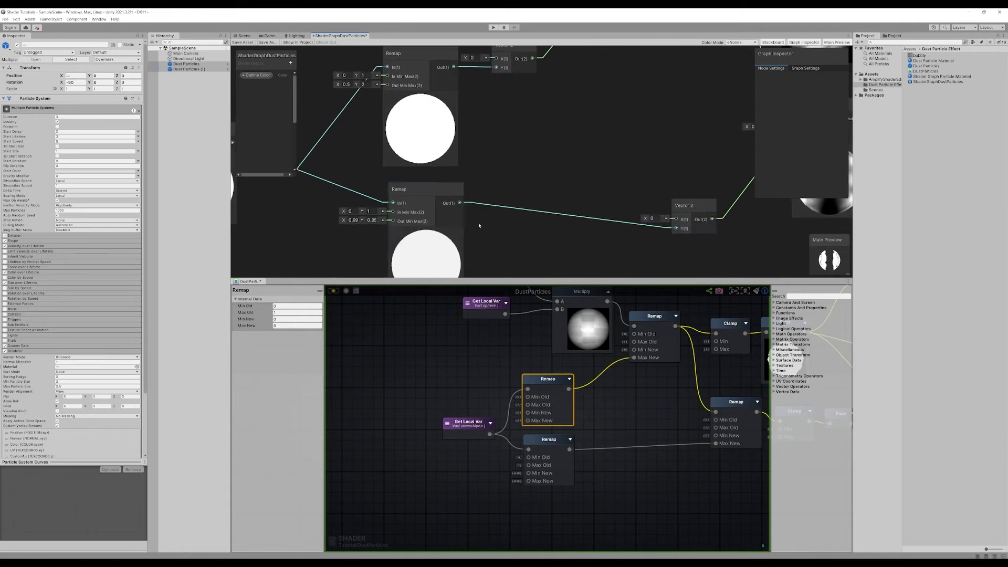
{"action": "middle_click_drag", "start_coordinate": [641, 216], "coordinate": [495, 205]}
{"action": "left_click", "coordinate": [579, 115]}
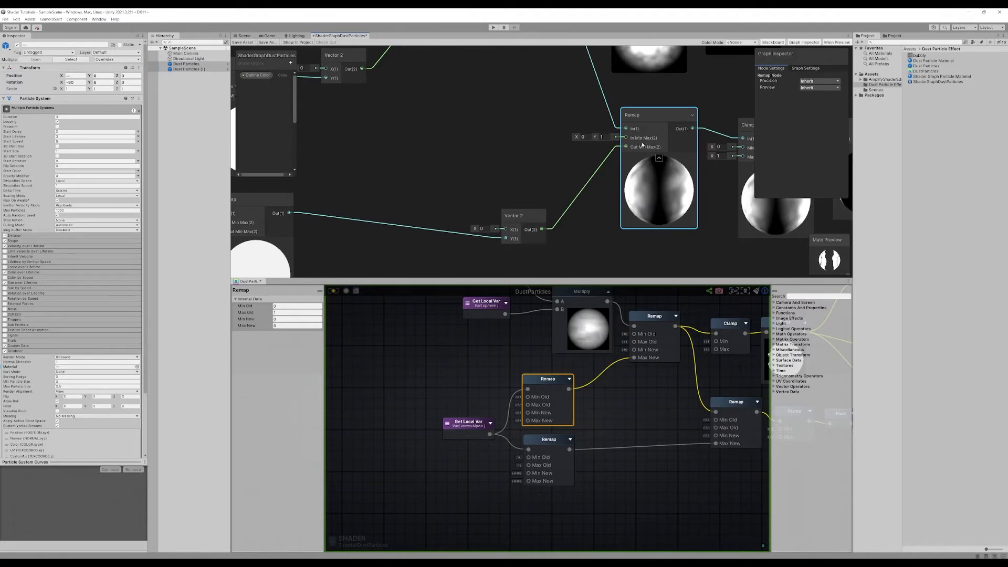
Connect the lower Remap's output directly to Out Min Max of the Remap before Clamp, bypassing the Vector 2 node
{"action": "middle_click_drag", "start_coordinate": [418, 187], "coordinate": [521, 168]}
{"action": "left_click_drag", "start_coordinate": [394, 193], "coordinate": [488, 146]}
{"action": "left_click", "coordinate": [463, 166]}
{"action": "middle_click_drag", "start_coordinate": [488, 171], "coordinate": [450, 165]}
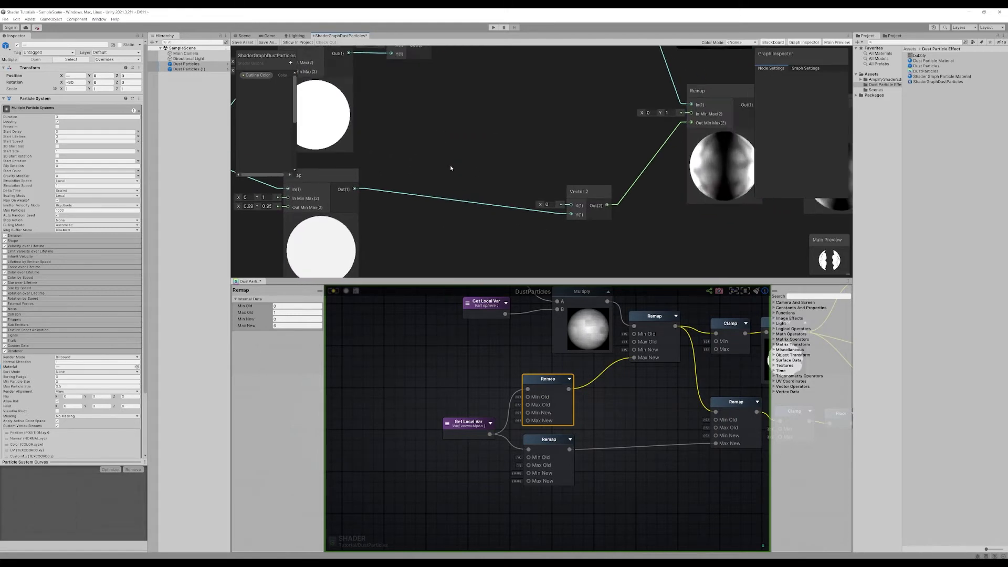
{"action": "left_click_drag", "start_coordinate": [355, 190], "coordinate": [691, 123]}
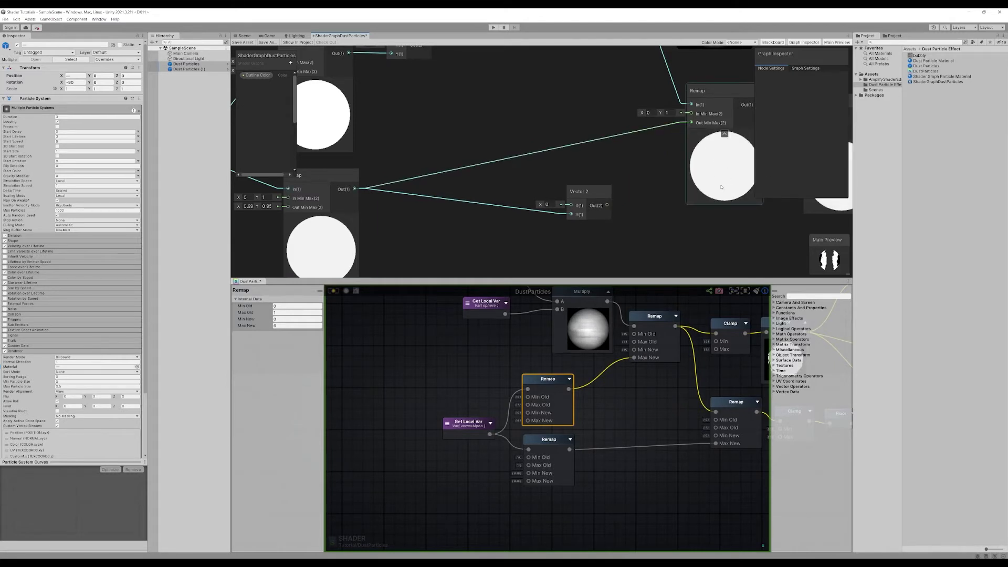
Reposition the Vector 2 node slightly and reconnect its output to Out Min Max of the Remap before Clamp
{"action": "middle_click_drag", "start_coordinate": [568, 188], "coordinate": [560, 177]}
{"action": "left_click_drag", "start_coordinate": [586, 183], "coordinate": [573, 176]}
{"action": "left_click_drag", "start_coordinate": [347, 178], "coordinate": [550, 198]}
{"action": "middle_click_drag", "start_coordinate": [612, 209], "coordinate": [566, 235]}
{"action": "left_click", "coordinate": [654, 140]}
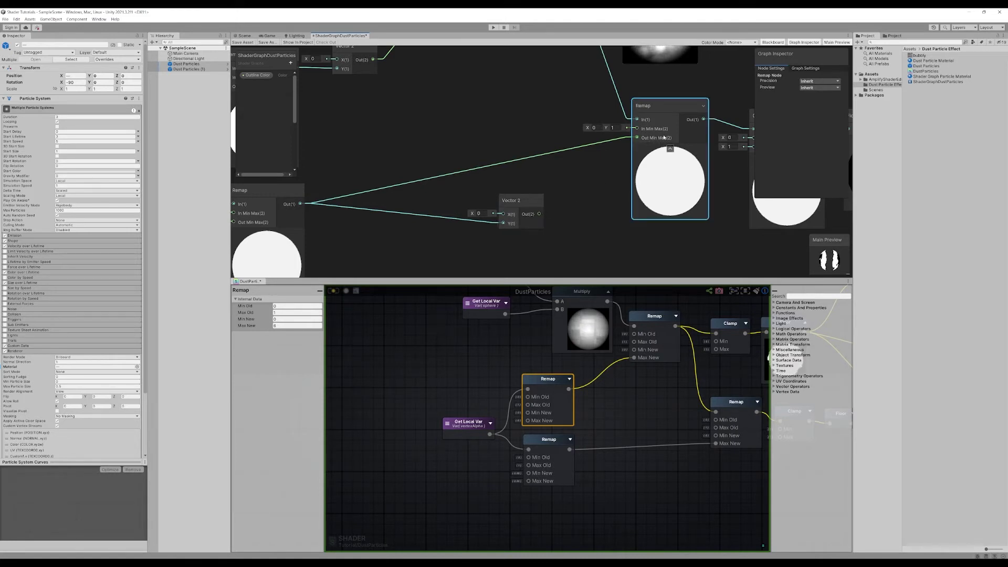
{"action": "left_click_drag", "start_coordinate": [512, 200], "coordinate": [516, 193]}
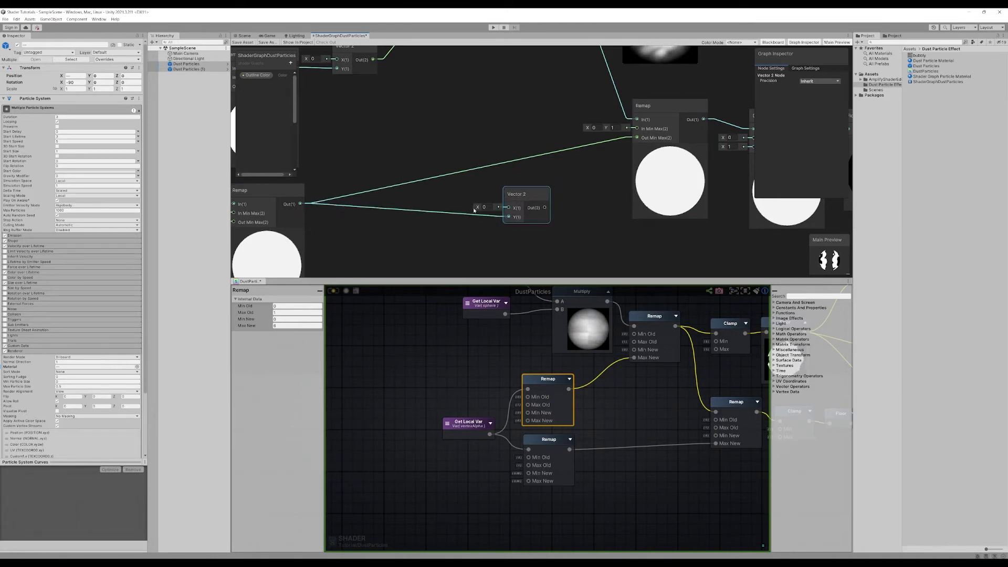
{"action": "left_click_drag", "start_coordinate": [545, 207], "coordinate": [634, 139]}
Survey the complete Shader Graph layout, following the connections from the remap nodes across all node groups
{"action": "scroll", "coordinate": [525, 209], "scroll_direction": "down", "scroll_amount": 5}
{"action": "scroll", "coordinate": [567, 204], "scroll_direction": "down", "scroll_amount": 2}
{"action": "middle_click_drag", "start_coordinate": [566, 203], "coordinate": [476, 218]}
{"action": "middle_click_drag", "start_coordinate": [677, 193], "coordinate": [583, 249]}
{"action": "scroll", "coordinate": [614, 188], "scroll_direction": "down", "scroll_amount": 2}
{"action": "middle_click_drag", "start_coordinate": [664, 132], "coordinate": [536, 197]}
{"action": "middle_click_drag", "start_coordinate": [580, 160], "coordinate": [693, 159]}
{"action": "scroll", "coordinate": [566, 253], "scroll_direction": "down", "scroll_amount": 4}
{"action": "scroll", "coordinate": [509, 82], "scroll_direction": "down", "scroll_amount": 2}
{"action": "middle_click_drag", "start_coordinate": [509, 82], "coordinate": [509, 139]}
{"action": "middle_click_drag", "start_coordinate": [354, 200], "coordinate": [346, 183]}
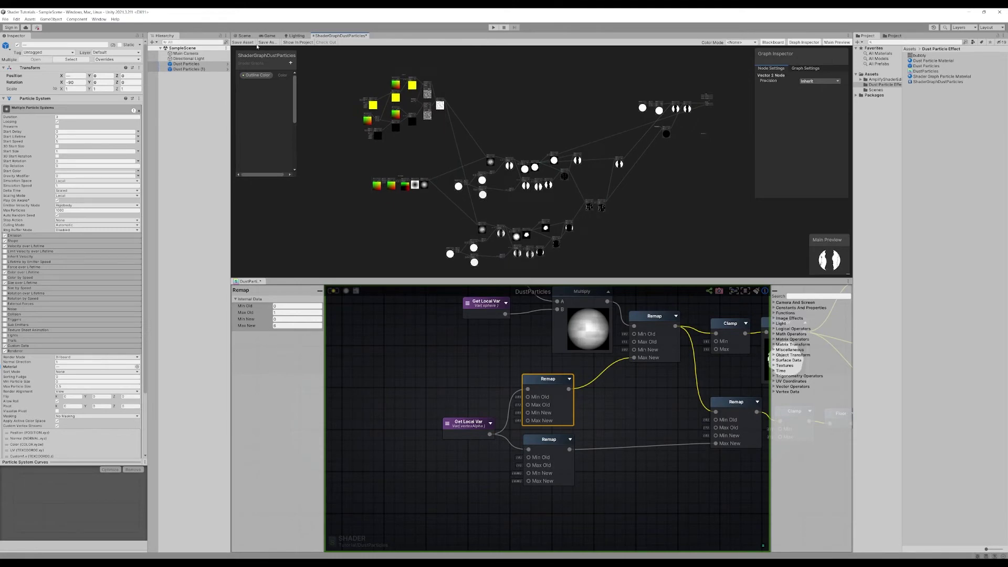
Locate the panningTexture Register Local Var node fed by the Add of the two texture samples in the Amplify graph
{"action": "middle_click_drag", "start_coordinate": [632, 422], "coordinate": [460, 427]}
{"action": "scroll", "coordinate": [569, 427], "scroll_direction": "down", "scroll_amount": 2}
{"action": "middle_click_drag", "start_coordinate": [634, 440], "coordinate": [520, 355]}
{"action": "scroll", "coordinate": [529, 355], "scroll_direction": "down", "scroll_amount": 6}
{"action": "left_click_drag", "start_coordinate": [531, 355], "coordinate": [592, 420]}
{"action": "scroll", "coordinate": [590, 366], "scroll_direction": "up", "scroll_amount": 2}
{"action": "scroll", "coordinate": [590, 365], "scroll_direction": "up", "scroll_amount": 5}
{"action": "middle_click_drag", "start_coordinate": [590, 374], "coordinate": [610, 423]}
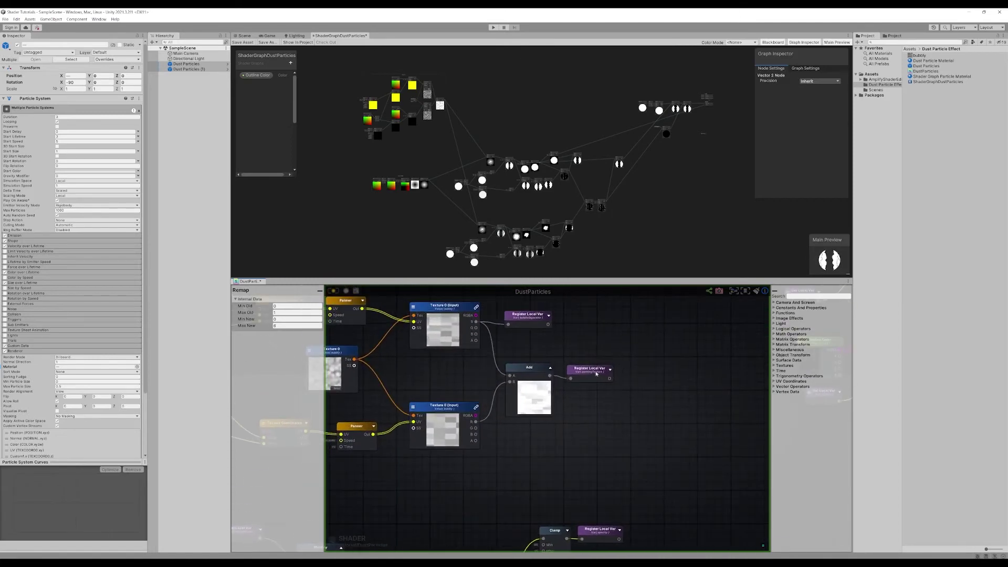
{"action": "left_click", "coordinate": [596, 372]}
{"action": "left_click_drag", "start_coordinate": [595, 375], "coordinate": [588, 373]}
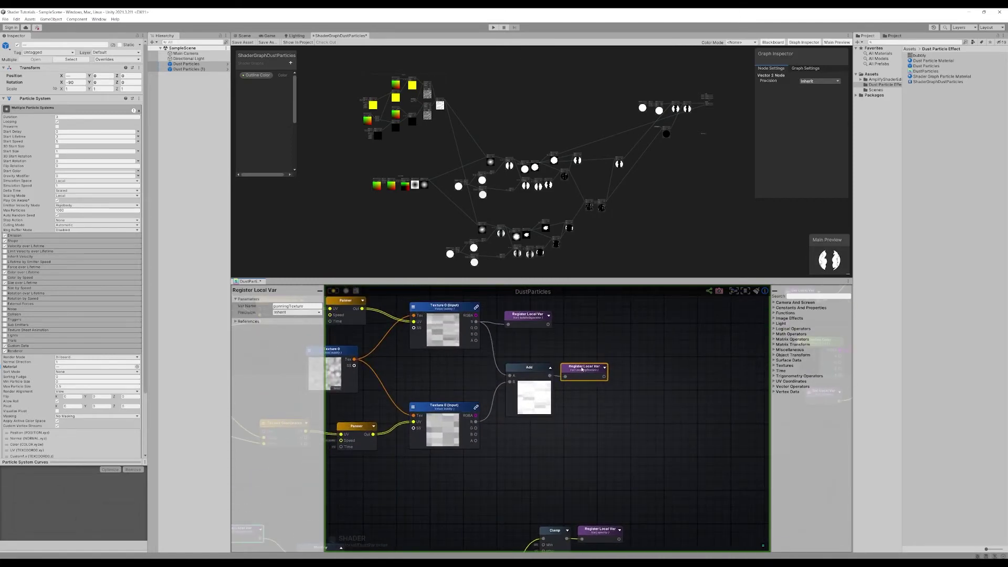
Highlight the panning texture node group in the Amplify graph to compare it with the Shader Graph layout
{"action": "scroll", "coordinate": [621, 386], "scroll_direction": "down", "scroll_amount": 5}
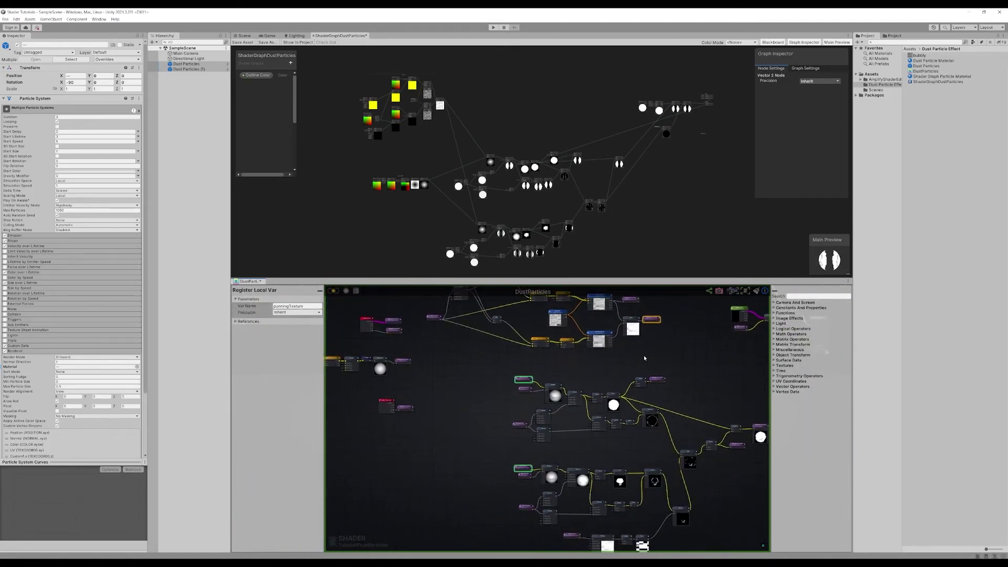
{"action": "scroll", "coordinate": [422, 102], "scroll_direction": "up", "scroll_amount": 2}
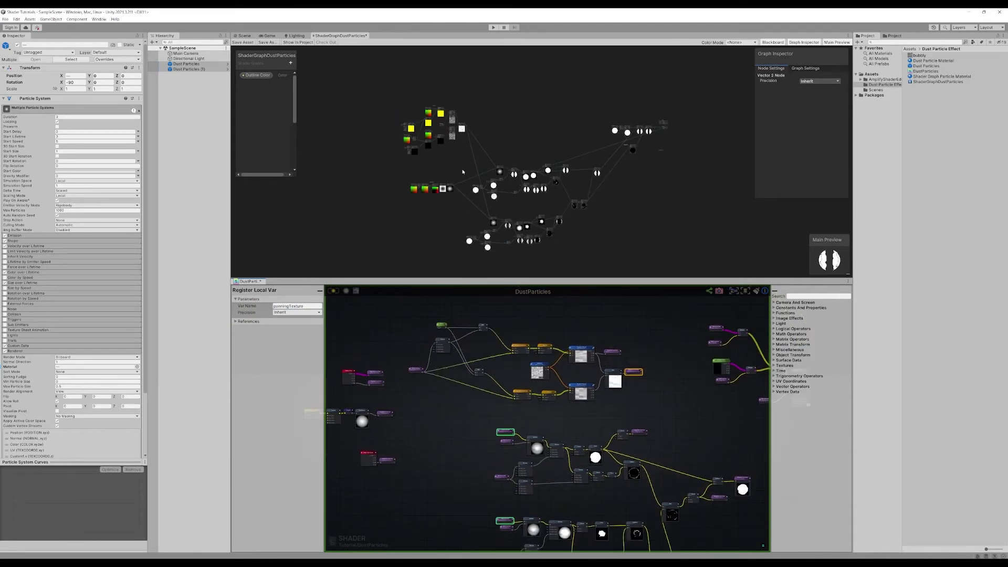
{"action": "middle_click_drag", "start_coordinate": [560, 230], "coordinate": [504, 199]}
{"action": "scroll", "coordinate": [461, 385], "scroll_direction": "down", "scroll_amount": 5}
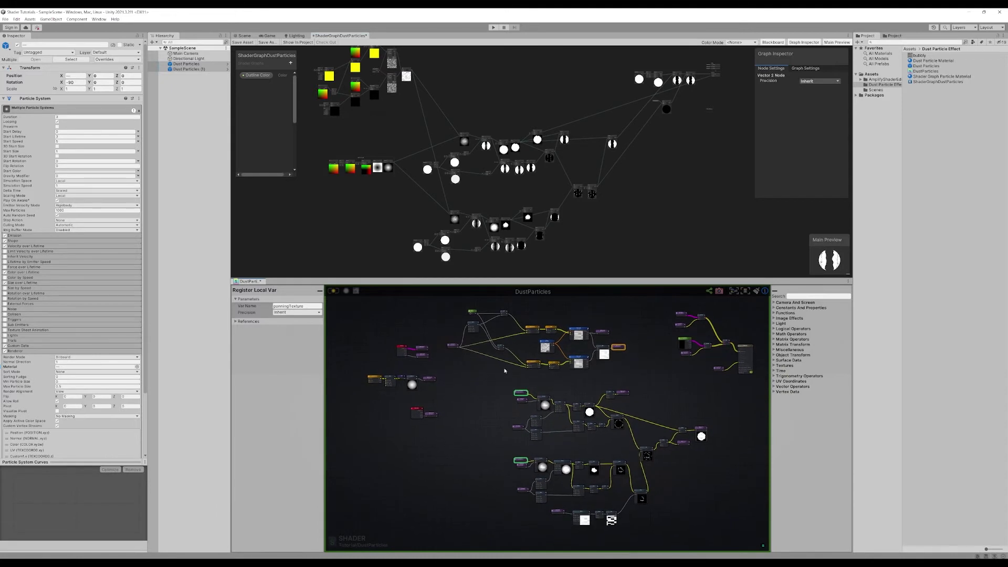
{"action": "left_click_drag", "start_coordinate": [422, 397], "coordinate": [590, 334]}
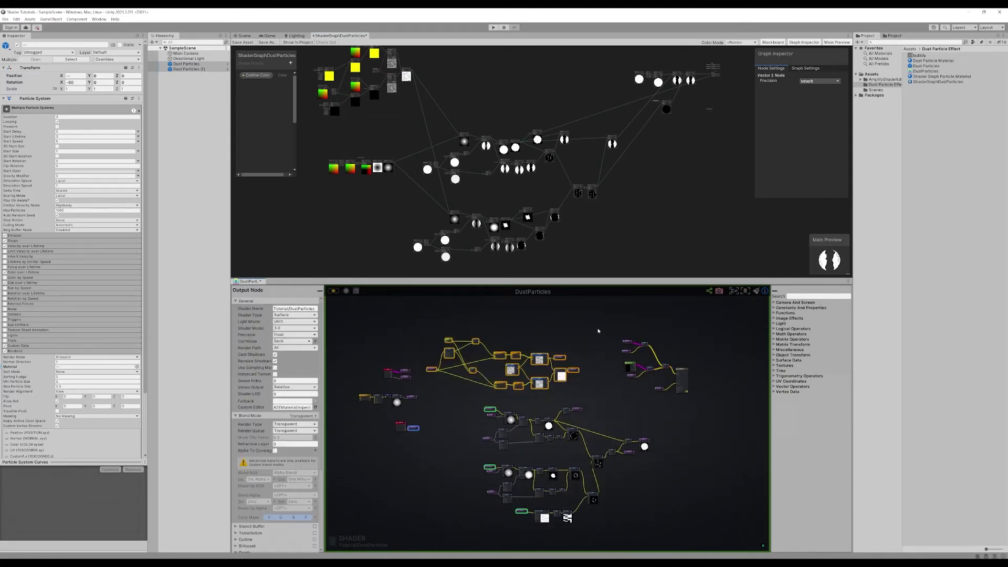
{"action": "left_click_drag", "start_coordinate": [562, 372], "coordinate": [553, 351]}
{"action": "left_click", "coordinate": [585, 377]}
Inspect the Get Local Var node referencing panningTexture and compare its use with the direct connections in Shader Graph
{"action": "scroll", "coordinate": [478, 383], "scroll_direction": "up", "scroll_amount": 5}
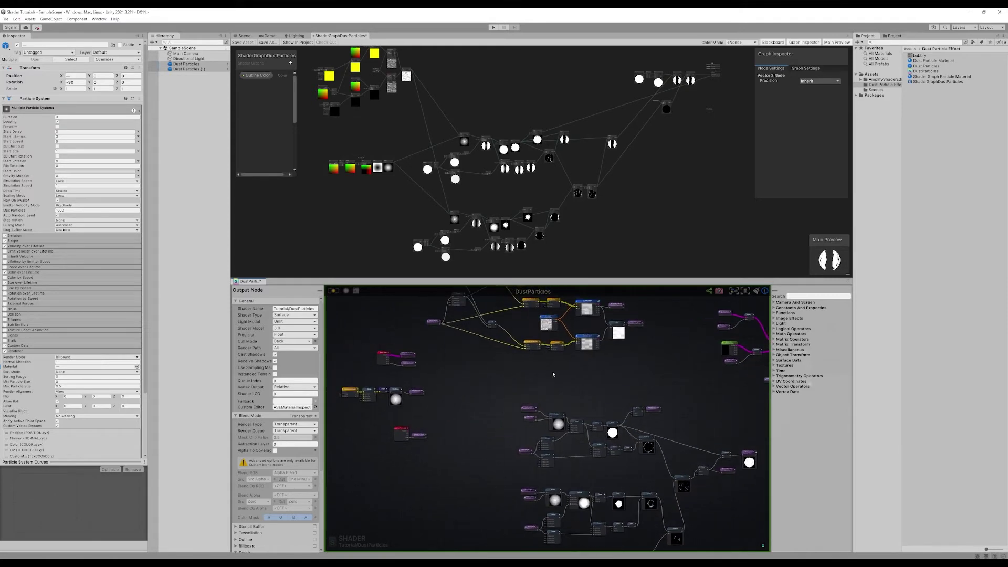
{"action": "left_click", "coordinate": [529, 412]}
{"action": "scroll", "coordinate": [447, 364], "scroll_direction": "down", "scroll_amount": 2}
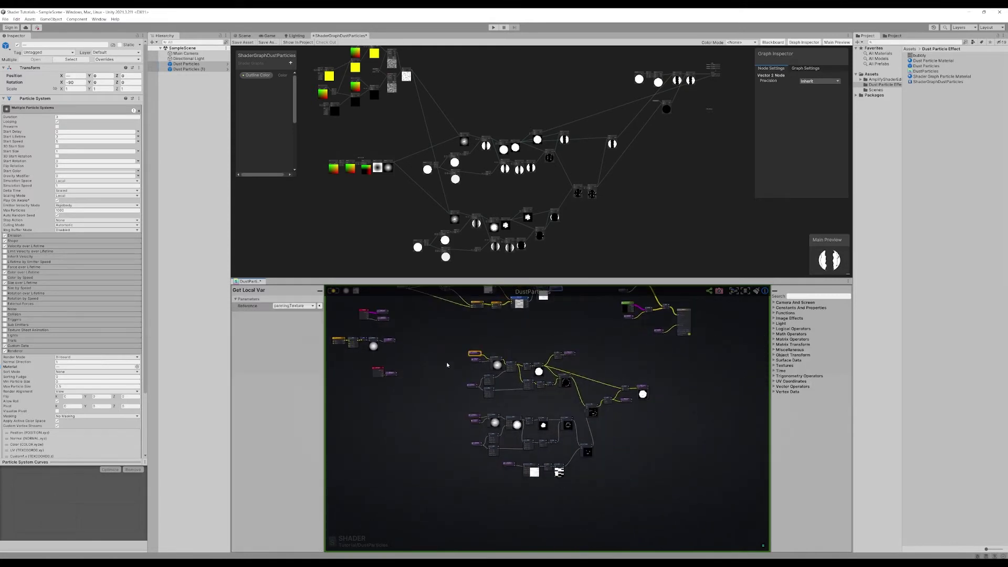
{"action": "middle_click_drag", "start_coordinate": [553, 400], "coordinate": [582, 459]}
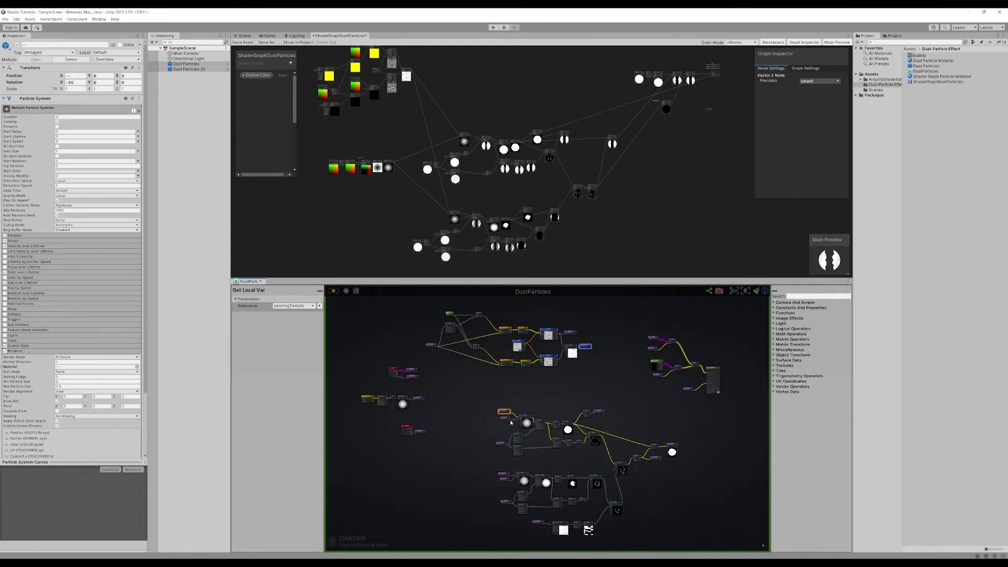
{"action": "scroll", "coordinate": [427, 170], "scroll_direction": "up", "scroll_amount": 2}
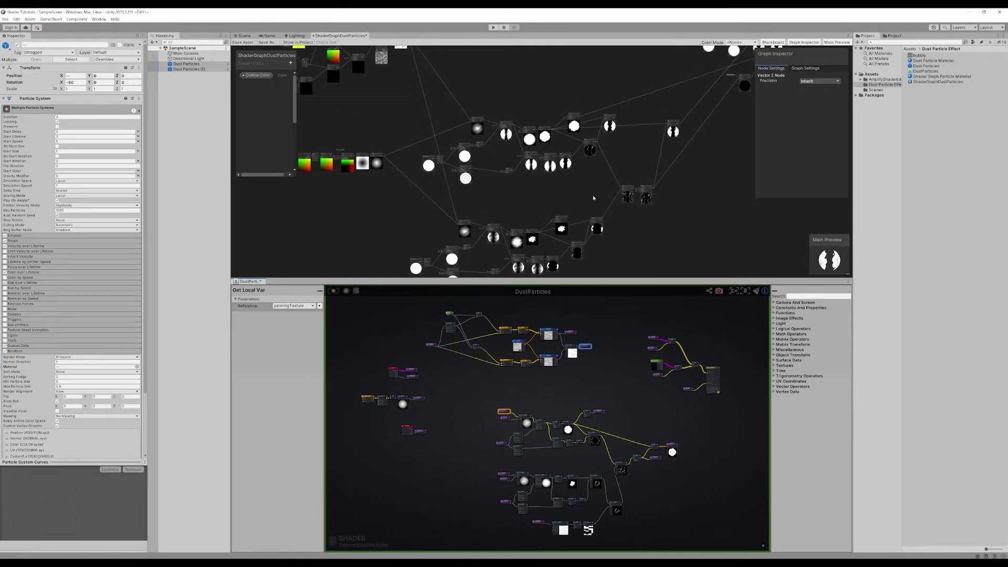
{"action": "scroll", "coordinate": [594, 197], "scroll_direction": "down", "scroll_amount": 3}
{"action": "left_click", "coordinate": [623, 362]}
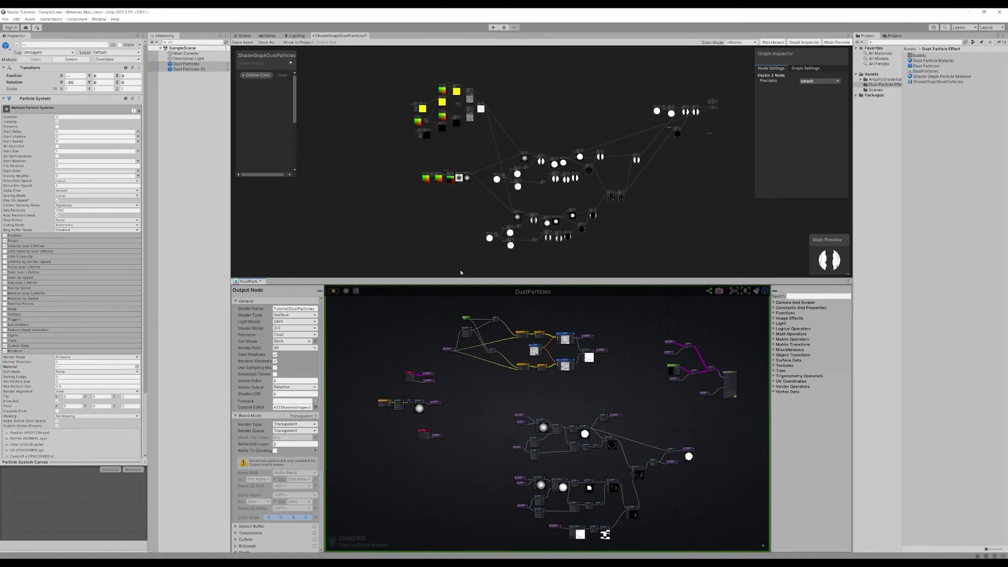
Compare the Circle Mask group in Shader Graph with the sphere local variable's node chain in the Amplify graph
{"action": "scroll", "coordinate": [423, 200], "scroll_direction": "up", "scroll_amount": 5}
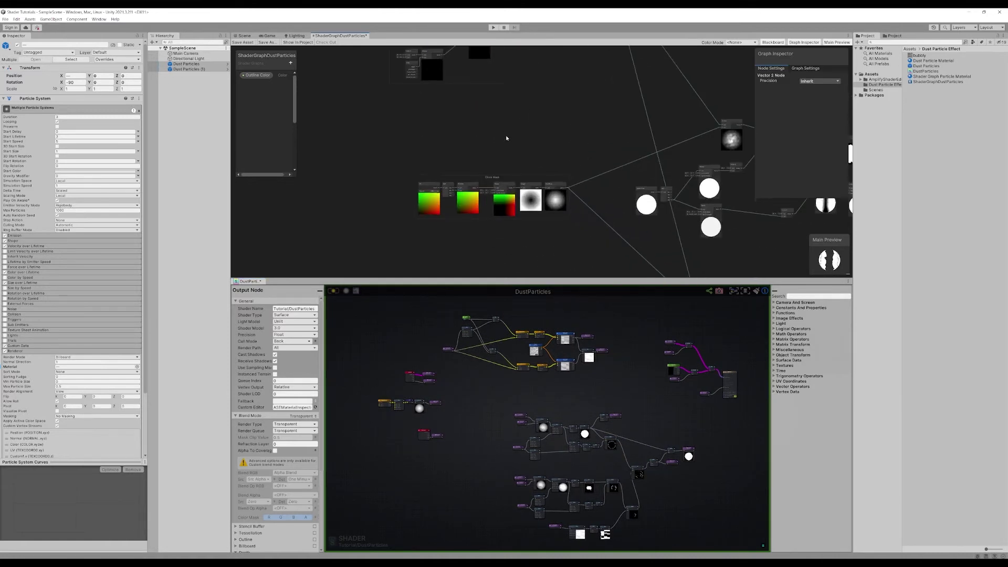
{"action": "scroll", "coordinate": [441, 188], "scroll_direction": "up", "scroll_amount": 3}
{"action": "scroll", "coordinate": [492, 116], "scroll_direction": "up", "scroll_amount": 3}
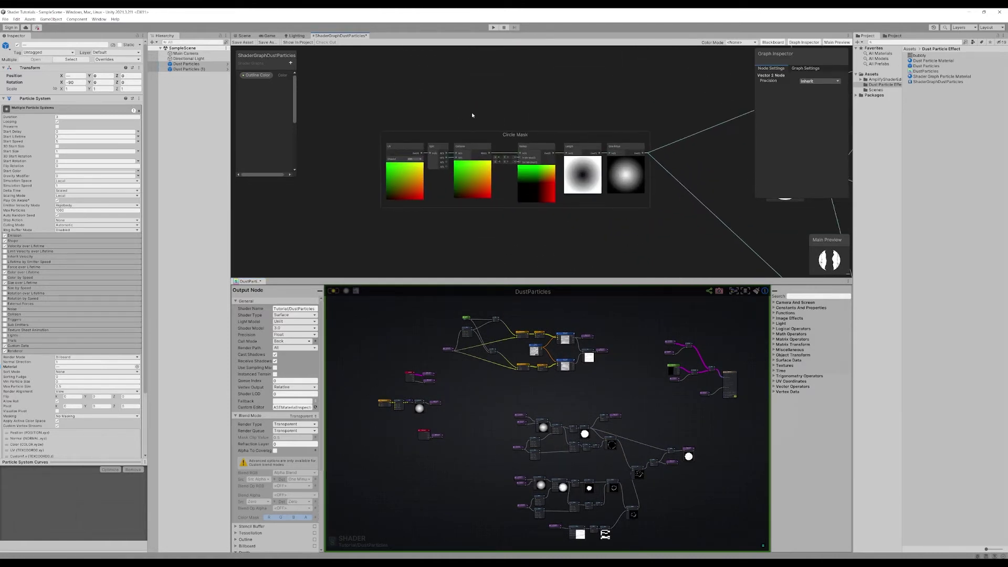
{"action": "middle_click_drag", "start_coordinate": [419, 115], "coordinate": [447, 95]}
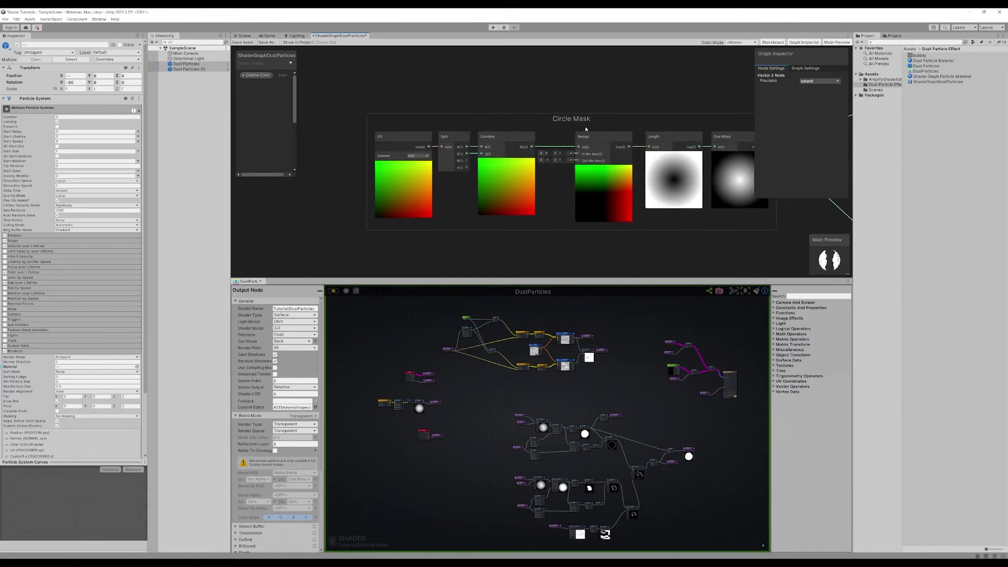
{"action": "scroll", "coordinate": [502, 390], "scroll_direction": "up", "scroll_amount": 6}
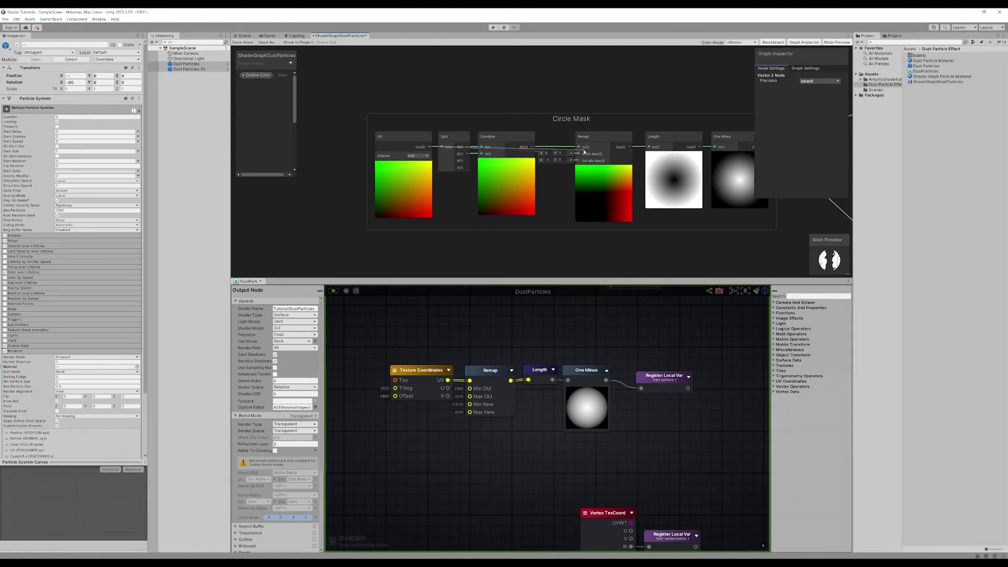
Try wiring the UV output straight into the Circle Mask Remap, and restore the connection from the Combine node's RG output
{"action": "left_click_drag", "start_coordinate": [575, 147], "coordinate": [429, 147]}
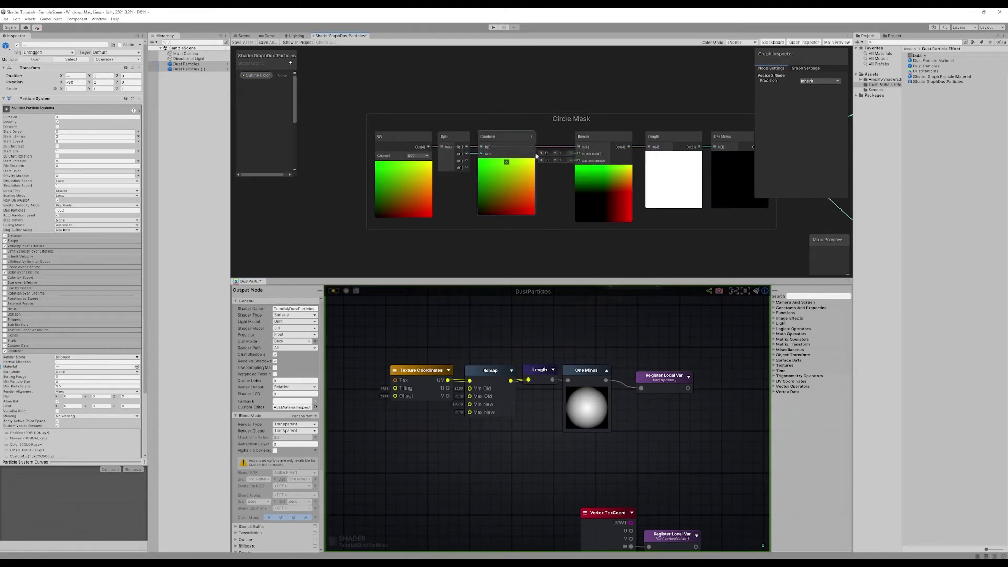
{"action": "scroll", "coordinate": [537, 156], "scroll_direction": "up", "scroll_amount": 4}
{"action": "left_click", "coordinate": [541, 109]}
{"action": "left_click", "coordinate": [544, 107]}
{"action": "scroll", "coordinate": [543, 129], "scroll_direction": "down", "scroll_amount": 2}
{"action": "middle_click_drag", "start_coordinate": [540, 152], "coordinate": [495, 157]}
{"action": "left_click_drag", "start_coordinate": [495, 159], "coordinate": [576, 134]}
{"action": "scroll", "coordinate": [542, 167], "scroll_direction": "down", "scroll_amount": 1}
{"action": "scroll", "coordinate": [543, 168], "scroll_direction": "down", "scroll_amount": 2}
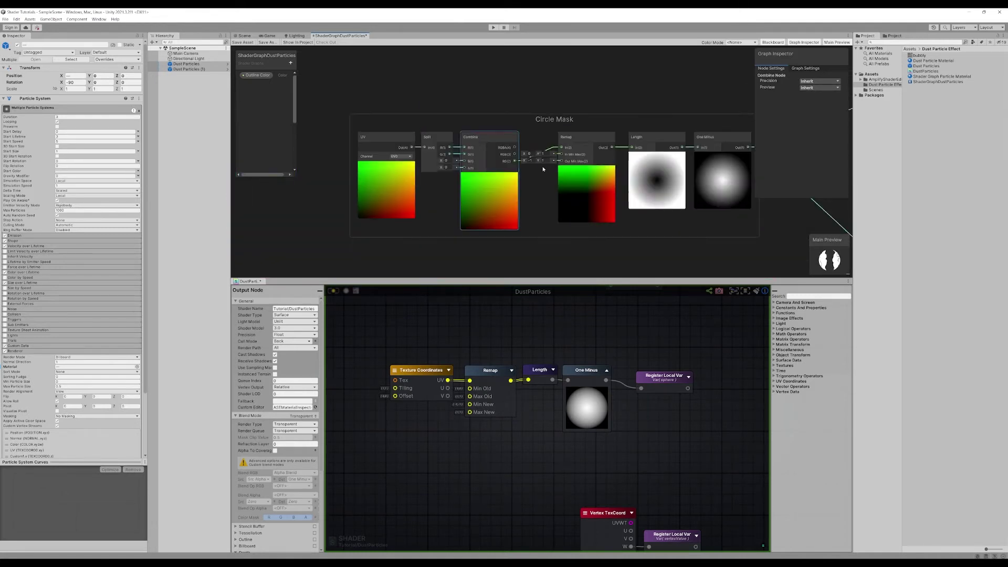
Examine how the UV node's R and G channels pass through Split into the Combine node
{"action": "middle_click_drag", "start_coordinate": [535, 191], "coordinate": [602, 192]}
{"action": "scroll", "coordinate": [499, 166], "scroll_direction": "up", "scroll_amount": 3}
{"action": "left_click", "coordinate": [426, 123]}
{"action": "middle_click_drag", "start_coordinate": [510, 203], "coordinate": [433, 170]}
{"action": "scroll", "coordinate": [464, 168], "scroll_direction": "down", "scroll_amount": 1}
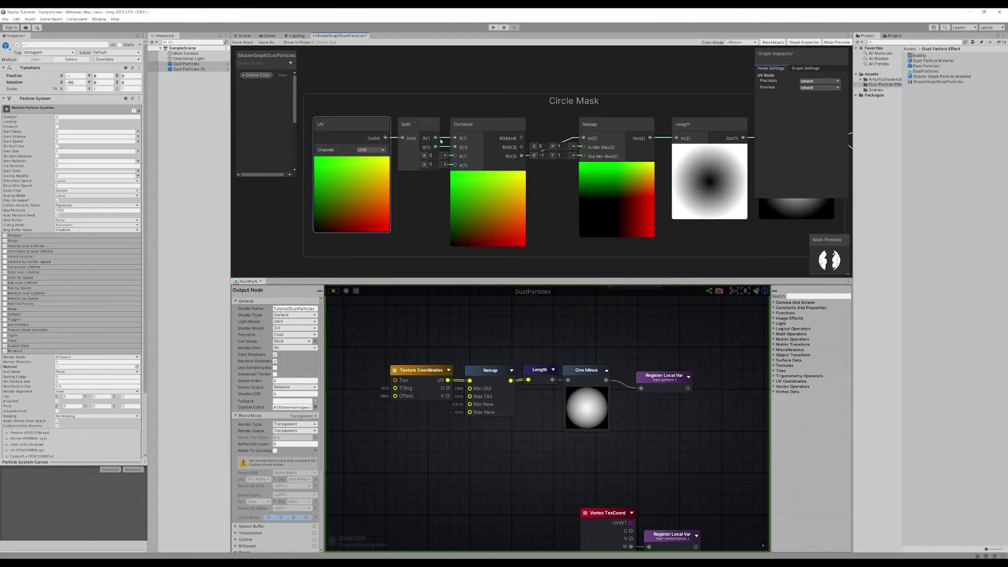
{"action": "mouse_move", "coordinate": [475, 130]}
{"action": "left_mouse_down"}
{"action": "mouse_move", "coordinate": [497, 149]}
{"action": "mouse_move", "coordinate": [485, 121]}
{"action": "left_mouse_up"}
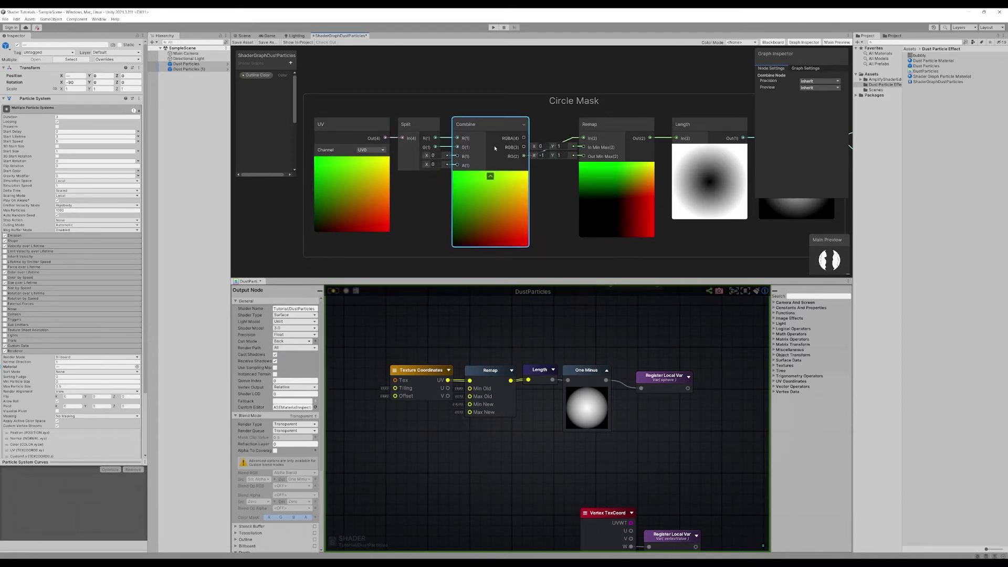
Compare the Amplify sphere chain's Remap min and max settings with those of the Circle Mask Remap
{"action": "scroll", "coordinate": [515, 149], "scroll_direction": "down", "scroll_amount": 3}
{"action": "middle_click_drag", "start_coordinate": [533, 147], "coordinate": [539, 168]}
{"action": "scroll", "coordinate": [506, 166], "scroll_direction": "up", "scroll_amount": 3}
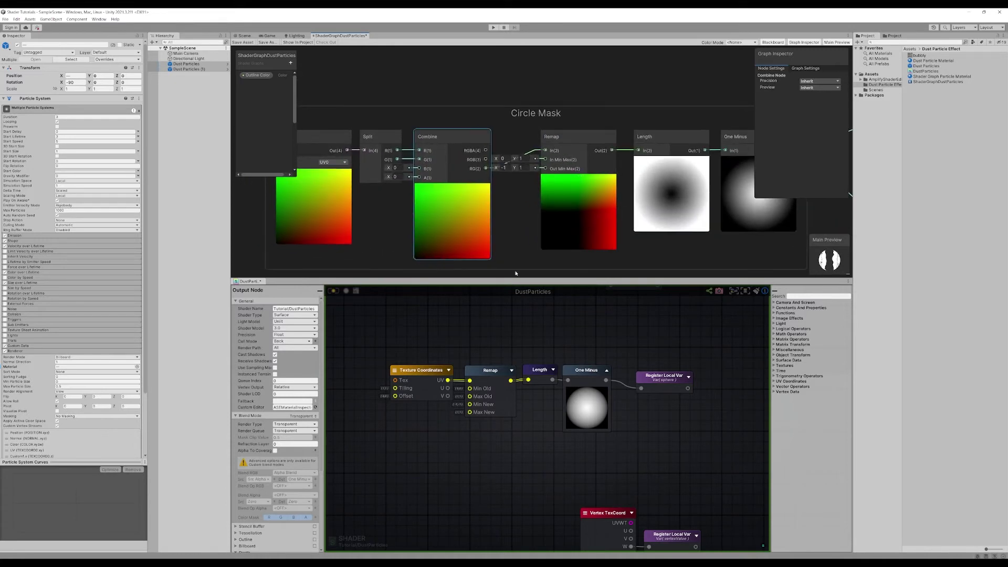
{"action": "scroll", "coordinate": [465, 407], "scroll_direction": "down", "scroll_amount": 3}
{"action": "scroll", "coordinate": [478, 436], "scroll_direction": "up", "scroll_amount": 3}
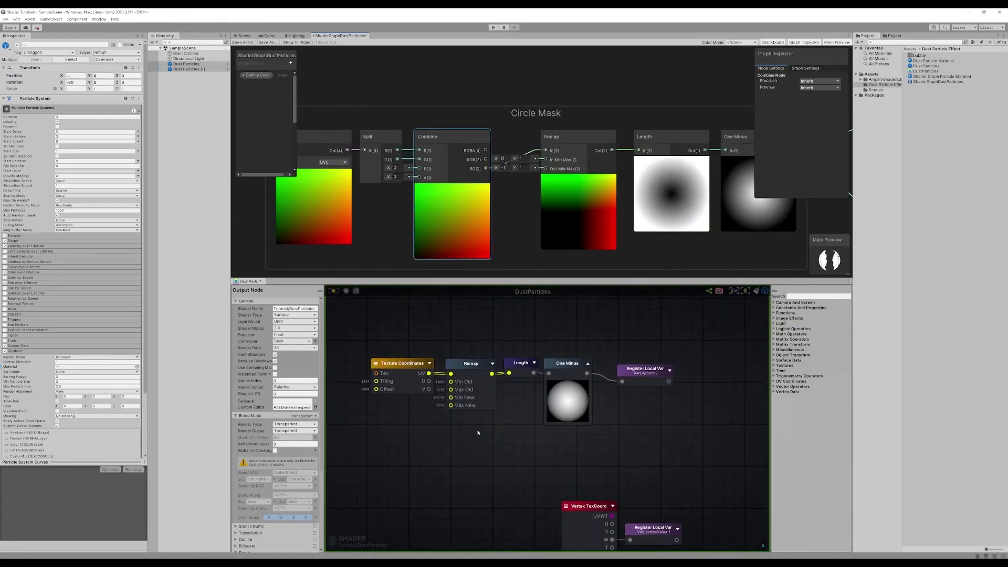
{"action": "left_click", "coordinate": [472, 363]}
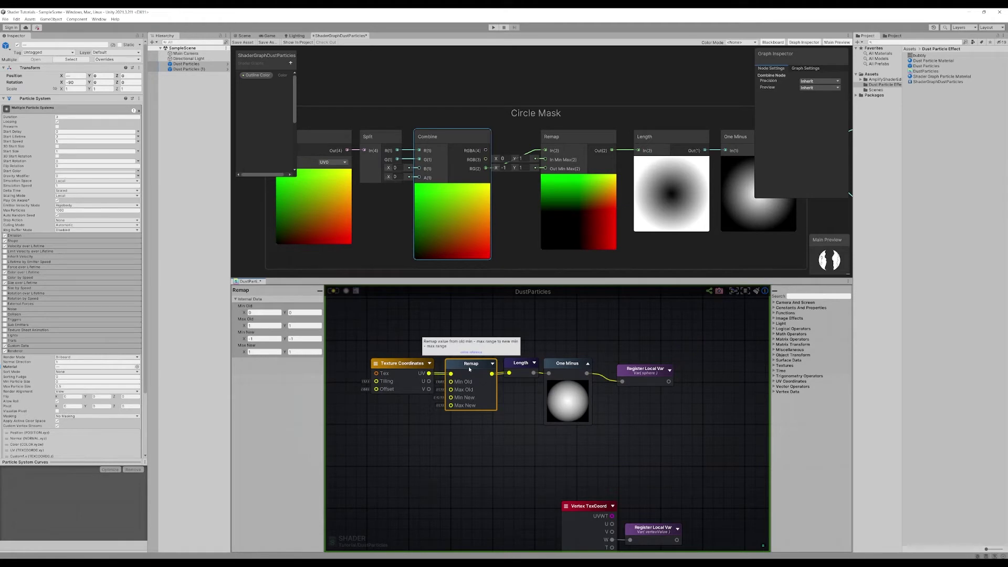
{"action": "middle_click_drag", "start_coordinate": [468, 367], "coordinate": [511, 366]}
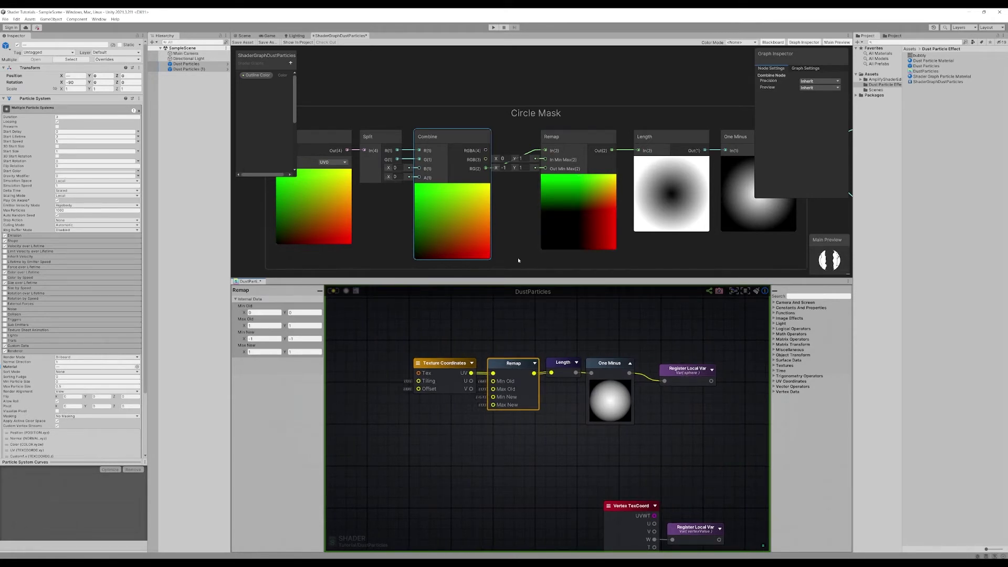
{"action": "middle_click_drag", "start_coordinate": [517, 333], "coordinate": [505, 342]}
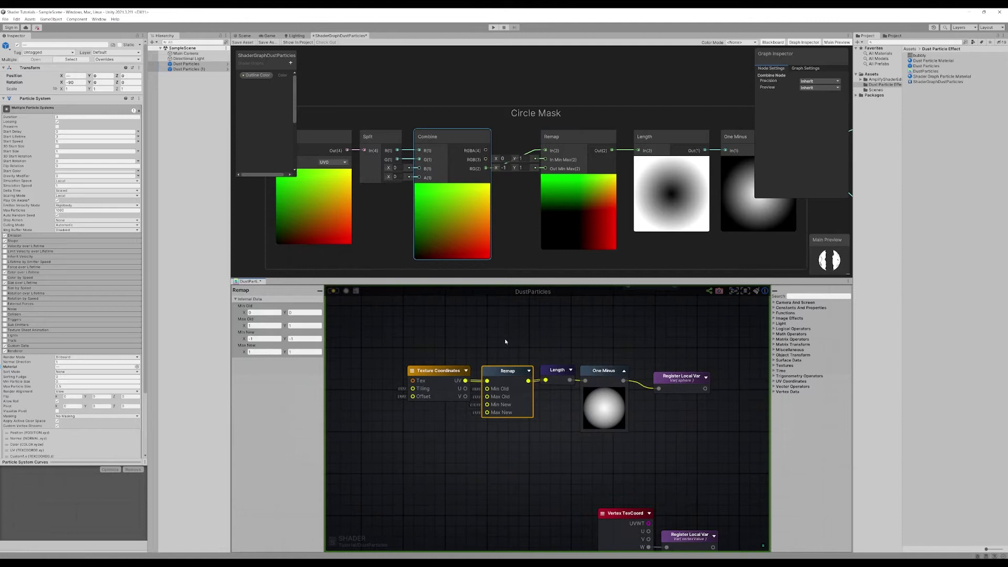
Go through the Texture Coordinates, Remap, Length and One Minus nodes of the Amplify sphere chain in order
{"action": "left_click", "coordinate": [446, 372]}
{"action": "left_click", "coordinate": [508, 371]}
{"action": "left_click", "coordinate": [558, 371]}
{"action": "left_click", "coordinate": [607, 371]}
{"action": "left_click", "coordinate": [476, 347]}
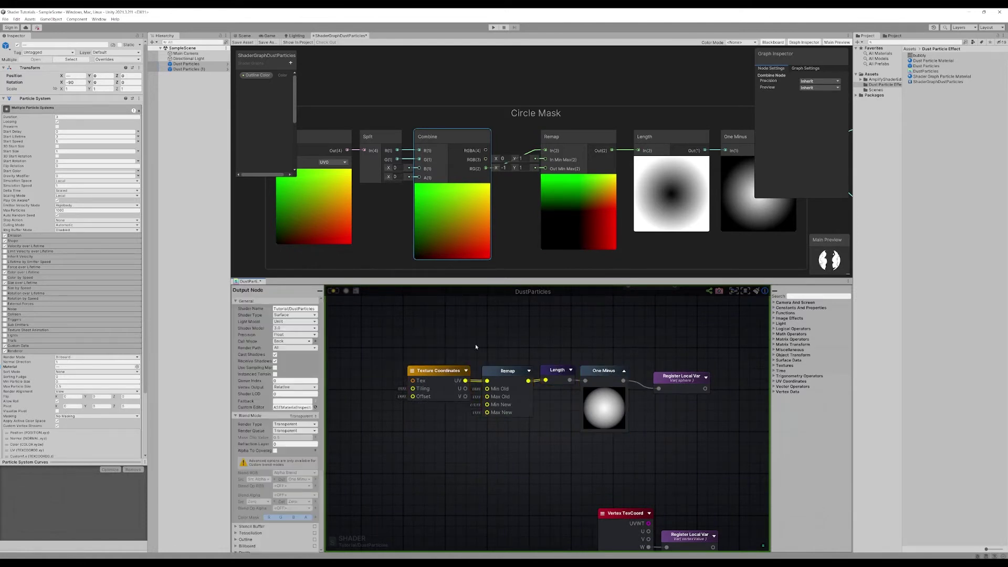
Examine the UV and Split nodes at the start of the Circle Mask group in Shader Graph
{"action": "middle_click_drag", "start_coordinate": [565, 335], "coordinate": [555, 339]}
{"action": "scroll", "coordinate": [576, 197], "scroll_direction": "down", "scroll_amount": 2}
{"action": "middle_click_drag", "start_coordinate": [575, 197], "coordinate": [545, 186]}
{"action": "left_click", "coordinate": [474, 102]}
{"action": "left_click", "coordinate": [332, 142]}
{"action": "left_click", "coordinate": [399, 140]}
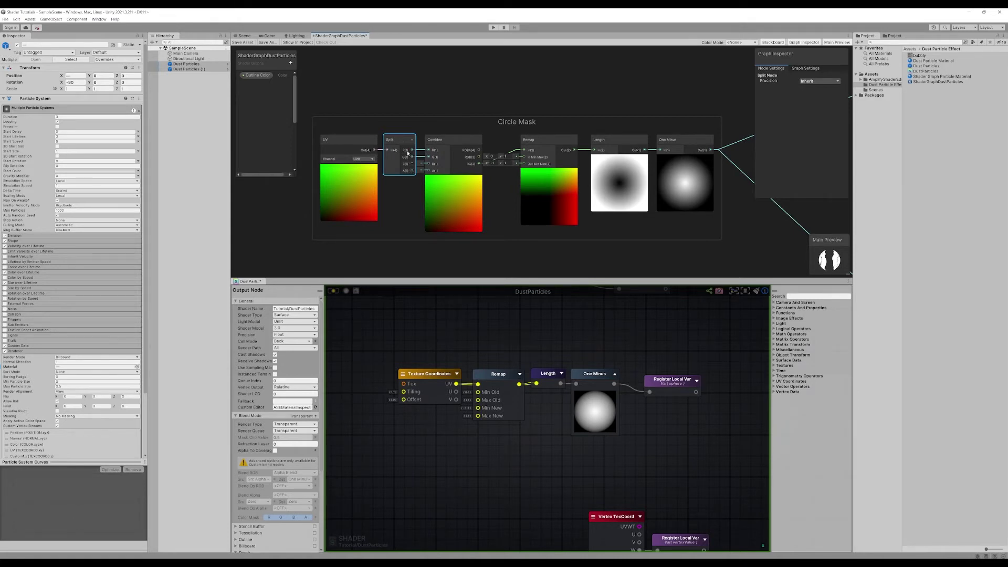
Add a Vector 2 node to the Circle Mask group and place it between Combine and Remap
{"action": "scroll", "coordinate": [430, 150], "scroll_direction": "up", "scroll_amount": 3}
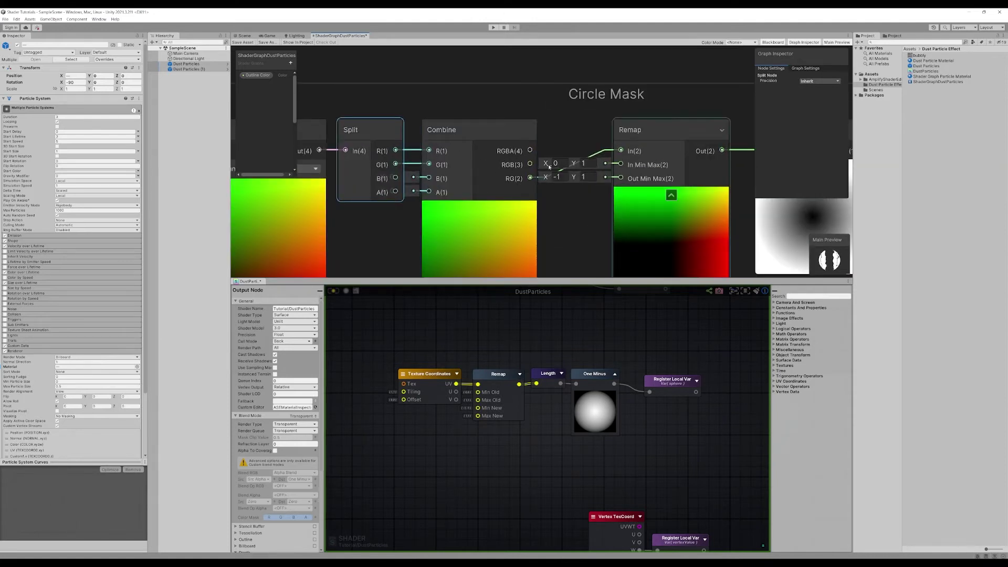
{"action": "scroll", "coordinate": [504, 157], "scroll_direction": "down", "scroll_amount": 2}
{"action": "key", "text": "space"}
{"action": "type", "text": "vector"}
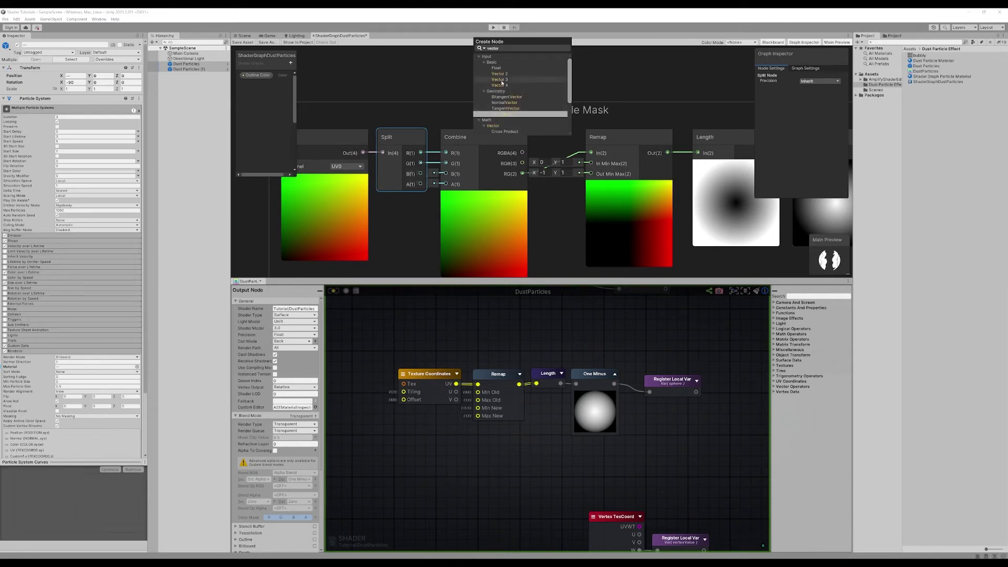
{"action": "left_click", "coordinate": [505, 76]}
{"action": "left_click_drag", "start_coordinate": [499, 104], "coordinate": [561, 216]}
{"action": "middle_click_drag", "start_coordinate": [561, 216], "coordinate": [552, 141]}
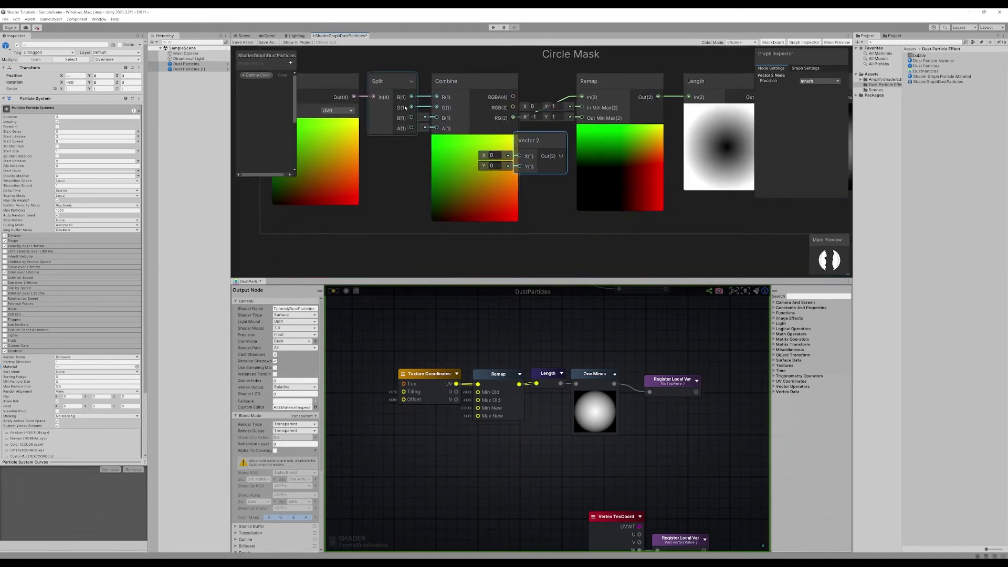
Replace the Combine node with the Vector 2 node, wiring Split's R and G into X and Y and its output into Remap
{"action": "left_click_drag", "start_coordinate": [412, 97], "coordinate": [582, 97]}
{"action": "left_click", "coordinate": [480, 80]}
{"action": "key", "text": "Delete"}
{"action": "left_click_drag", "start_coordinate": [543, 142], "coordinate": [468, 83]}
{"action": "scroll", "coordinate": [468, 83], "scroll_direction": "down", "scroll_amount": 5}
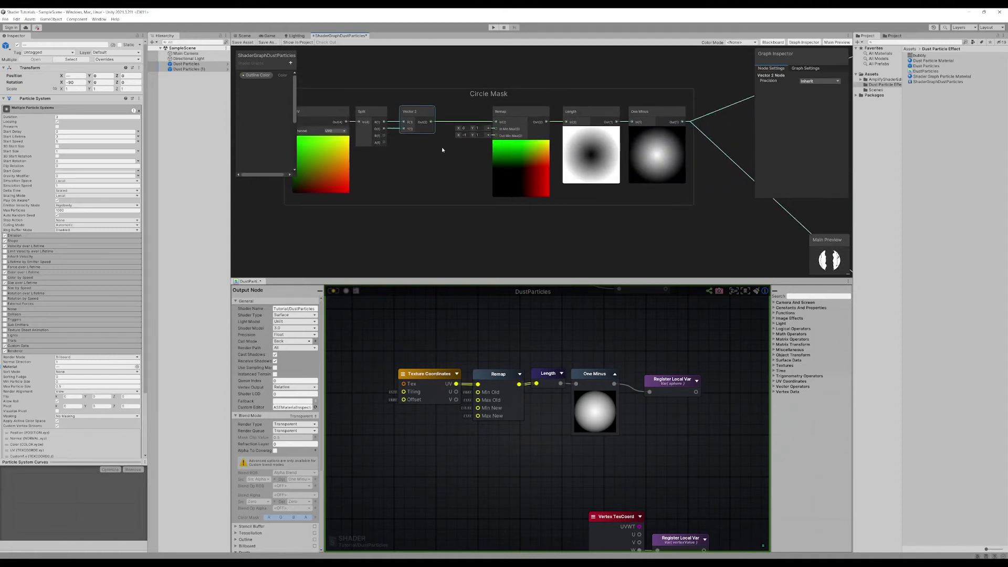
Save the shader graph asset with the rewired Circle Mask group
{"action": "left_click", "coordinate": [490, 91]}
{"action": "middle_click_drag", "start_coordinate": [394, 99], "coordinate": [379, 97]}
{"action": "left_click", "coordinate": [248, 42]}
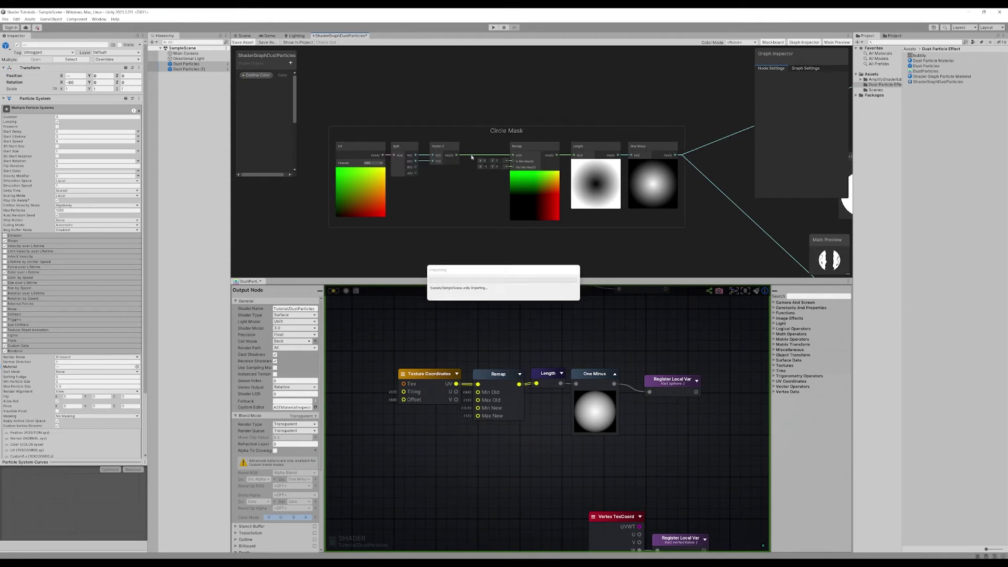
Survey the mask chains in Shader Graph and examine the UV and Split nodes that feed the panning texture group
{"action": "scroll", "coordinate": [474, 140], "scroll_direction": "down", "scroll_amount": 6}
{"action": "middle_click_drag", "start_coordinate": [564, 219], "coordinate": [520, 85]}
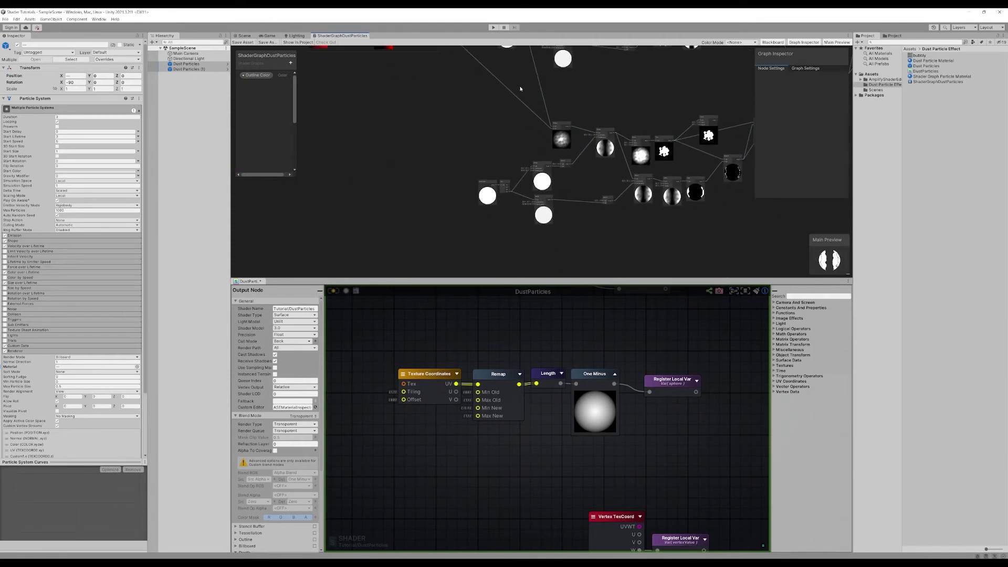
{"action": "scroll", "coordinate": [521, 191], "scroll_direction": "up", "scroll_amount": 4}
{"action": "scroll", "coordinate": [527, 188], "scroll_direction": "down", "scroll_amount": 6}
{"action": "middle_click_drag", "start_coordinate": [438, 142], "coordinate": [628, 250]}
{"action": "mouse_move", "coordinate": [491, 178]}
{"action": "middle_mouse_down"}
{"action": "mouse_move", "coordinate": [605, 267]}
{"action": "mouse_move", "coordinate": [531, 139]}
{"action": "middle_mouse_up"}
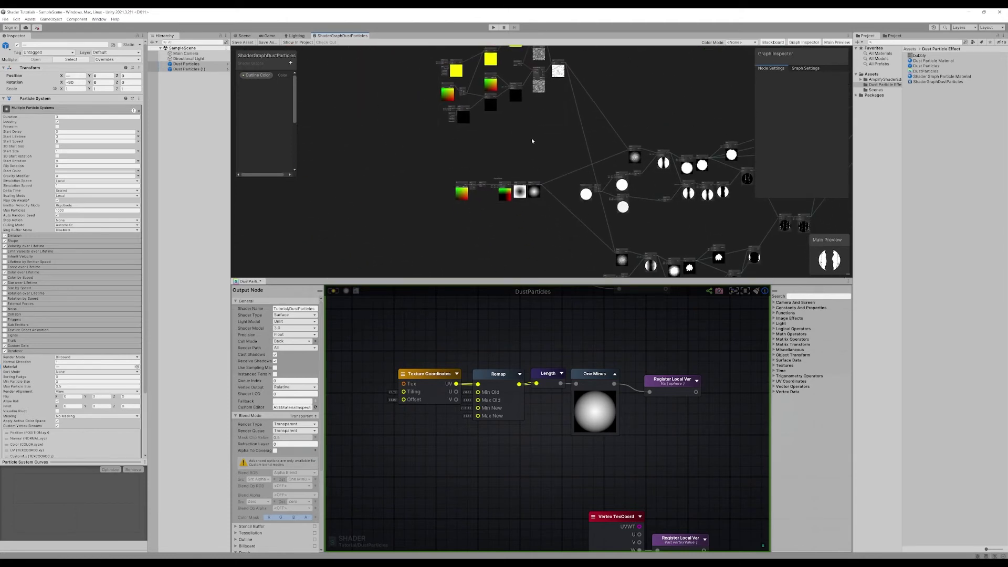
{"action": "scroll", "coordinate": [504, 402], "scroll_direction": "down", "scroll_amount": 6}
{"action": "scroll", "coordinate": [501, 90], "scroll_direction": "down", "scroll_amount": 1}
{"action": "scroll", "coordinate": [500, 89], "scroll_direction": "down", "scroll_amount": 2}
{"action": "scroll", "coordinate": [441, 194], "scroll_direction": "up", "scroll_amount": 8}
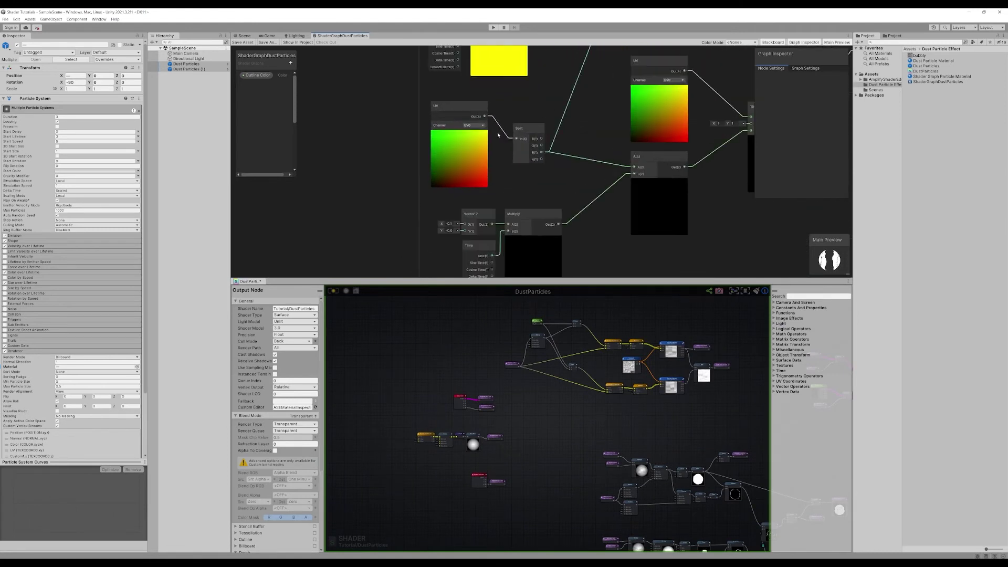
{"action": "scroll", "coordinate": [498, 135], "scroll_direction": "up", "scroll_amount": 3}
{"action": "scroll", "coordinate": [479, 428], "scroll_direction": "up", "scroll_amount": 4}
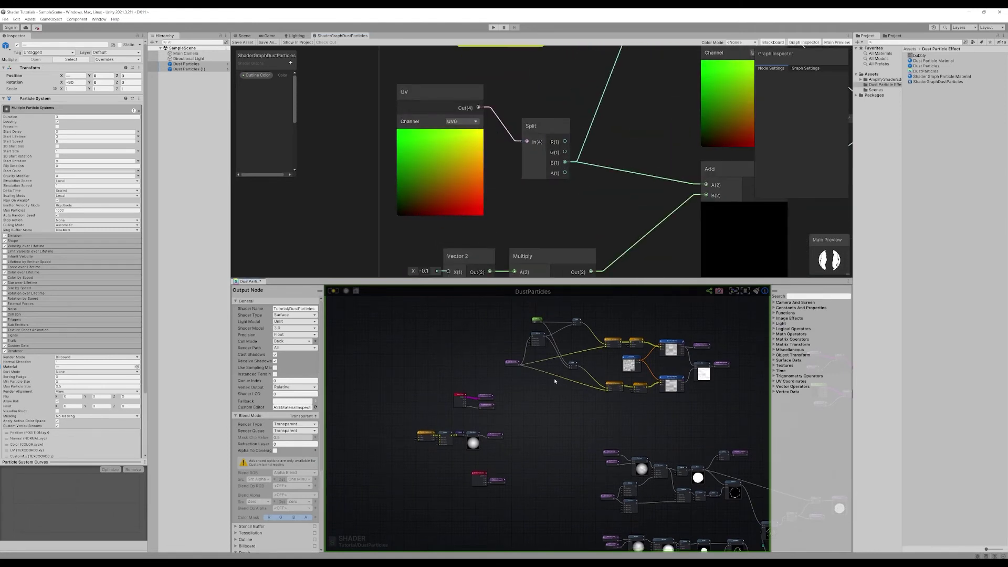
Inspect the Vertex TexCoord node and its vertexValue Register Local Var in the Amplify graph
{"action": "left_click", "coordinate": [449, 439]}
{"action": "scroll", "coordinate": [450, 440], "scroll_direction": "up", "scroll_amount": 4}
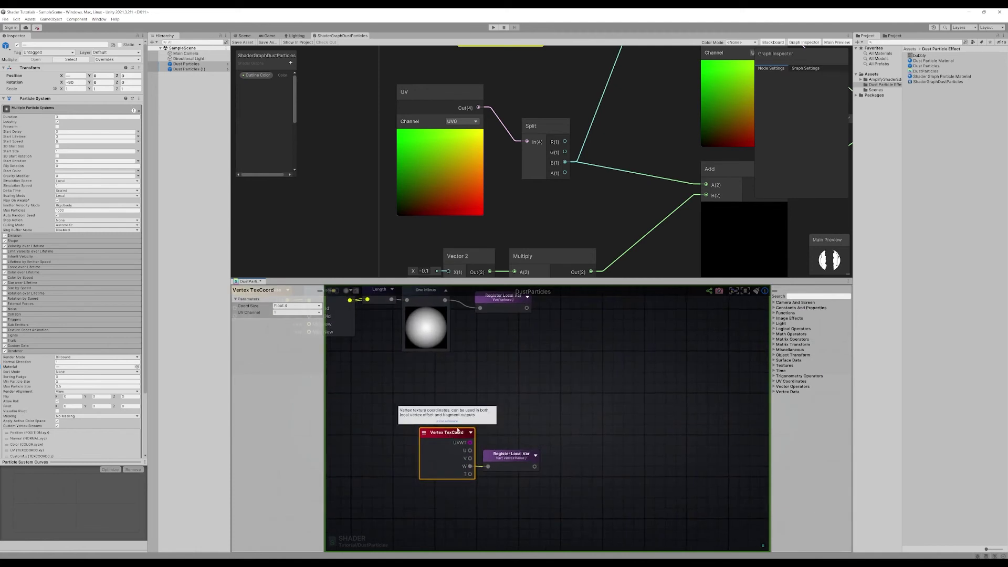
{"action": "left_click", "coordinate": [509, 457]}
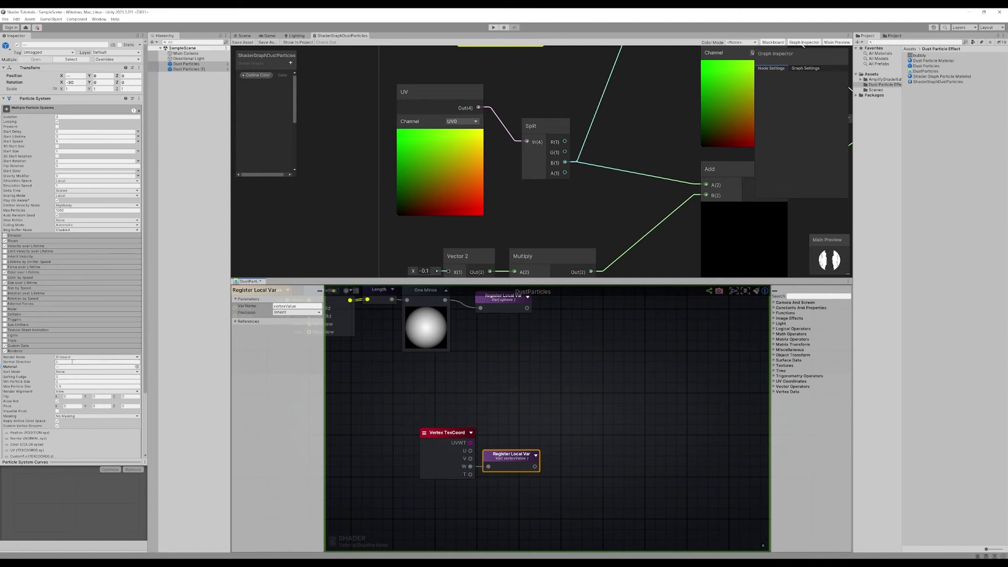
Review the particle system's Custom1 vector data and the Custom1.x entry in the Renderer's custom vertex streams
{"action": "left_click", "coordinate": [21, 345]}
{"action": "scroll", "coordinate": [72, 330], "scroll_direction": "down", "scroll_amount": 3}
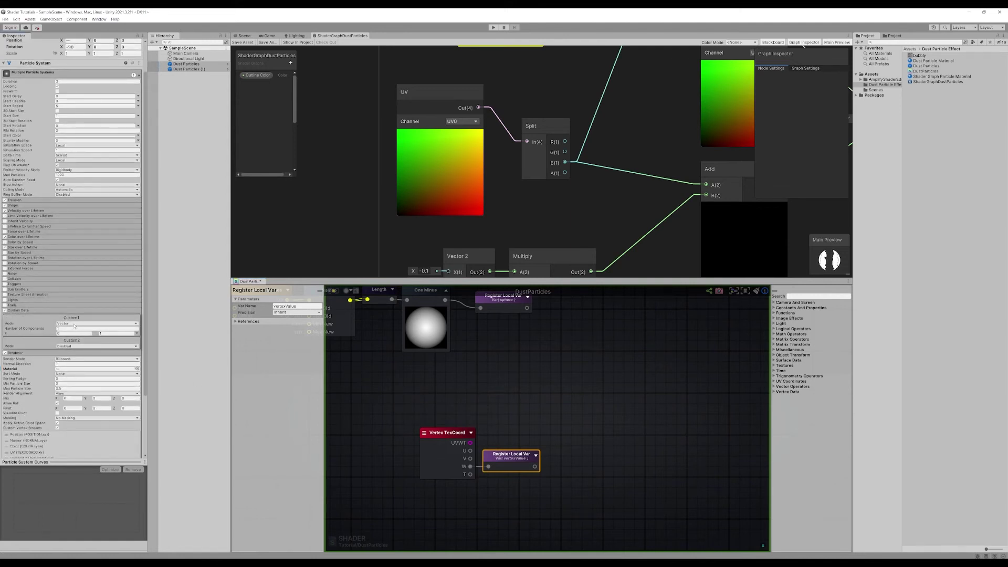
{"action": "scroll", "coordinate": [73, 328], "scroll_direction": "down", "scroll_amount": 6}
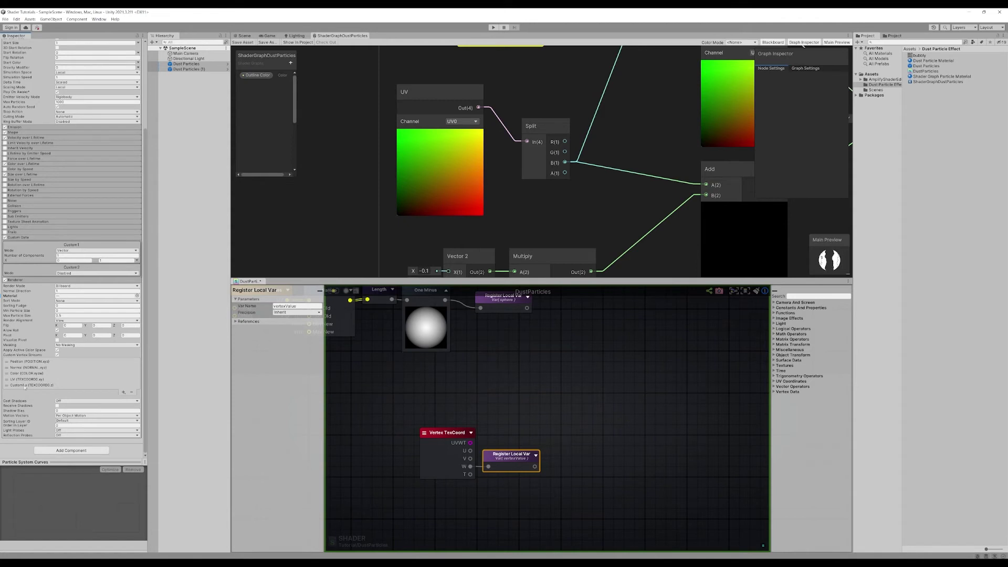
{"action": "left_click", "coordinate": [42, 387]}
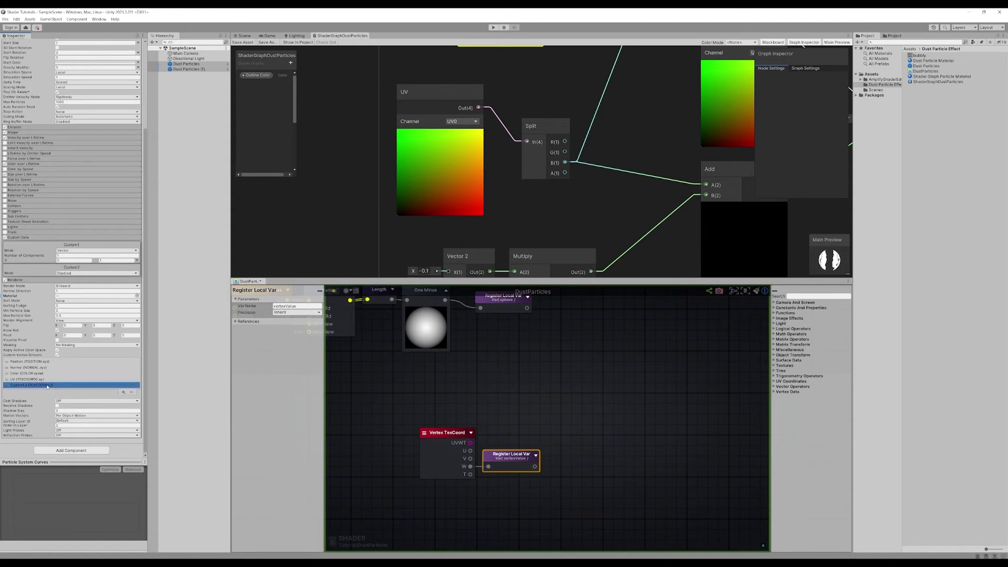
Check the coordinate size and UV channel of the Vertex TexCoord node and its W output in the Amplify graph
{"action": "left_click", "coordinate": [552, 402]}
{"action": "middle_click_drag", "start_coordinate": [506, 393], "coordinate": [516, 342]}
{"action": "left_click", "coordinate": [461, 392]}
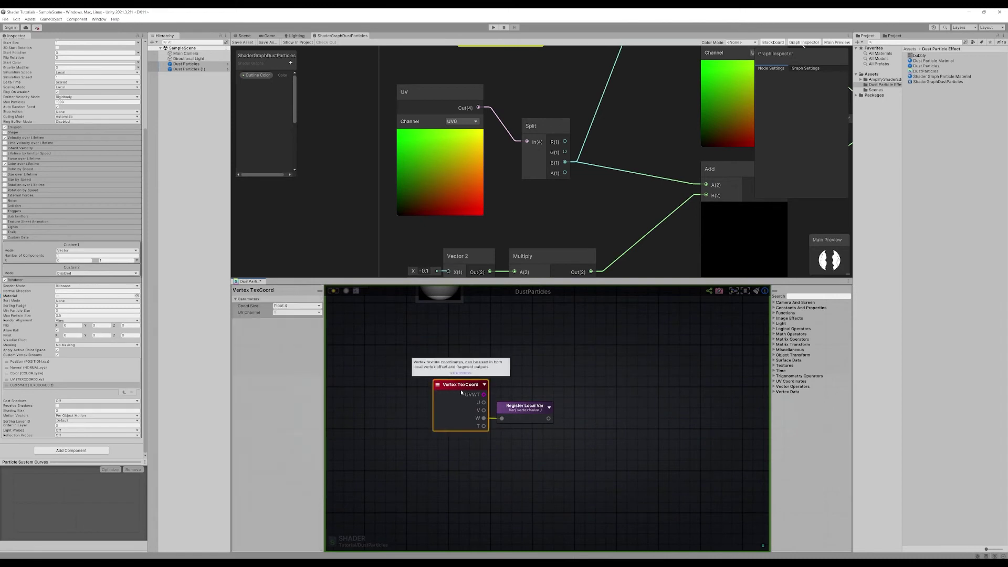
{"action": "left_click", "coordinate": [476, 358]}
{"action": "left_click", "coordinate": [472, 386]}
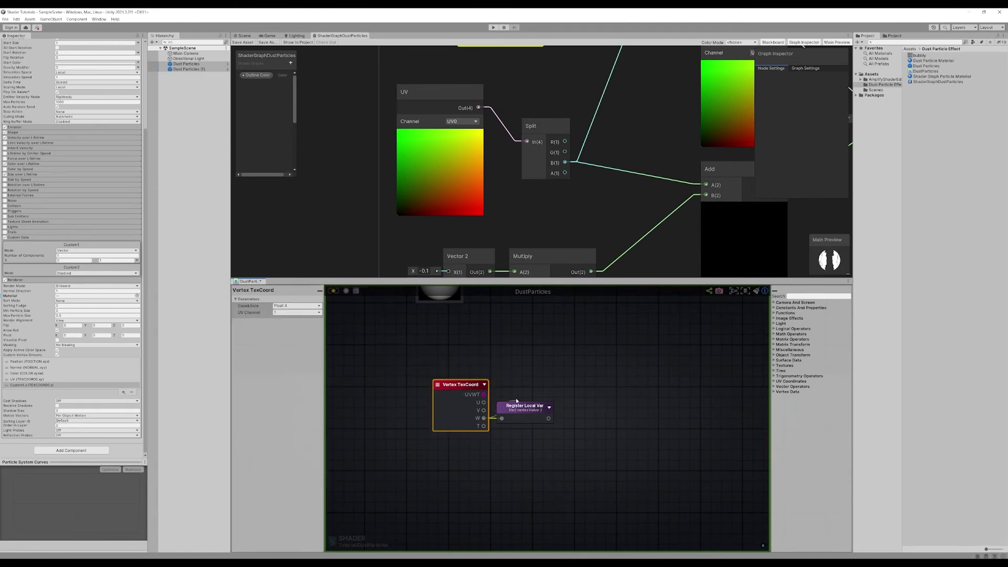
{"action": "left_click", "coordinate": [529, 317]}
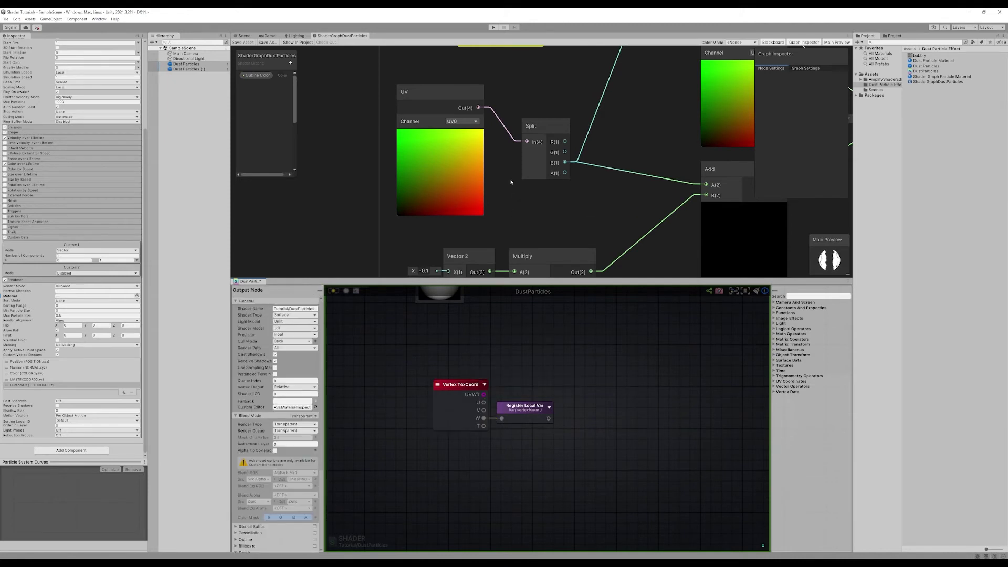
Move the Split node closer to the UV node in Shader Graph's texture group and level with it
{"action": "scroll", "coordinate": [511, 182], "scroll_direction": "down", "scroll_amount": 6}
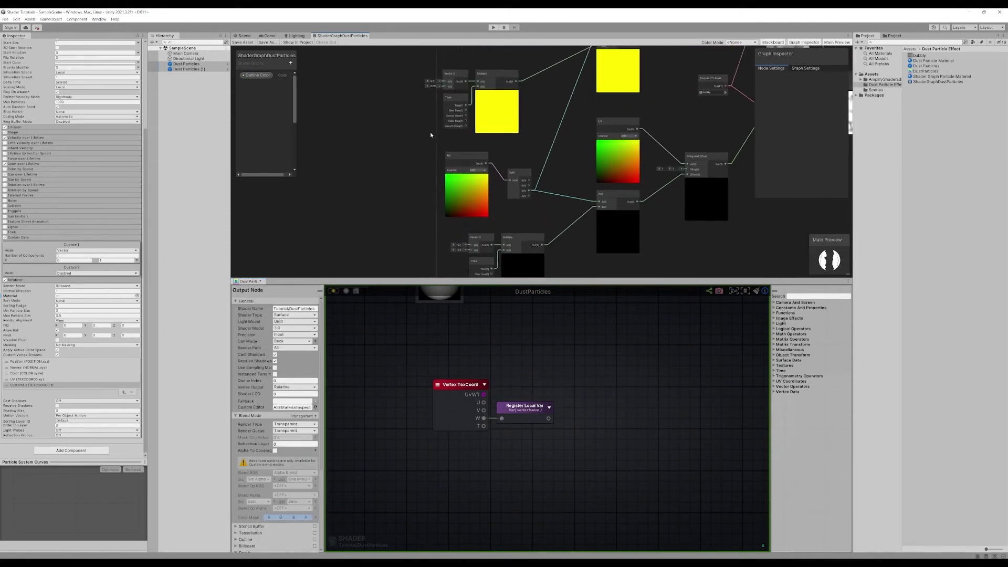
{"action": "scroll", "coordinate": [430, 134], "scroll_direction": "up", "scroll_amount": 4}
{"action": "left_click", "coordinate": [449, 141]}
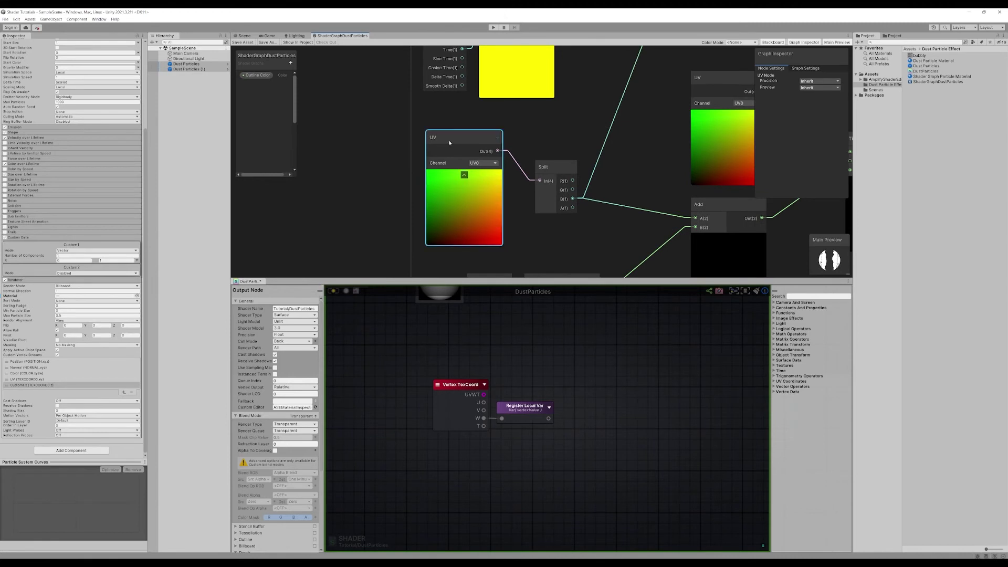
{"action": "middle_click_drag", "start_coordinate": [505, 175], "coordinate": [470, 161]}
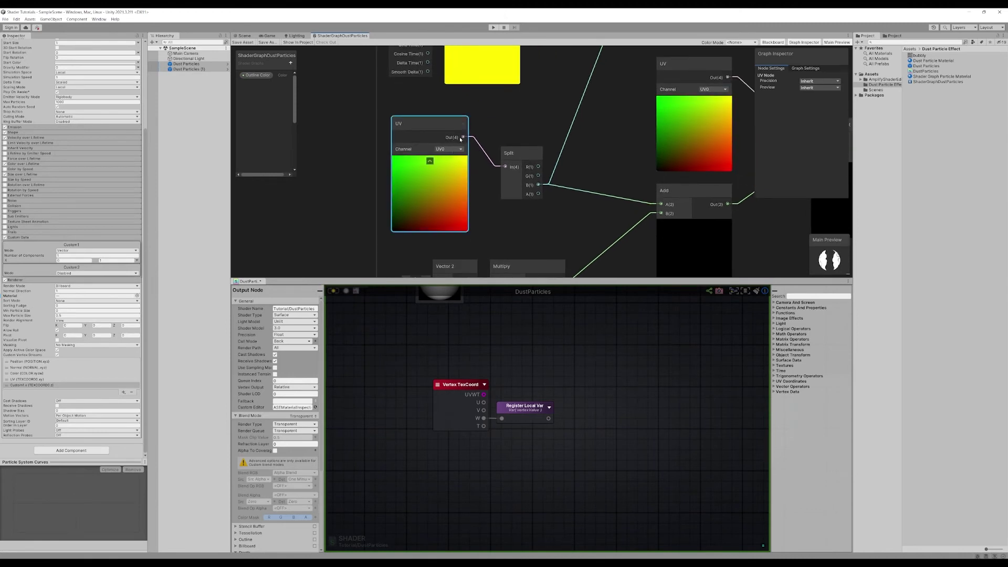
{"action": "left_click_drag", "start_coordinate": [541, 195], "coordinate": [523, 173]}
{"action": "scroll", "coordinate": [522, 173], "scroll_direction": "up", "scroll_amount": 2}
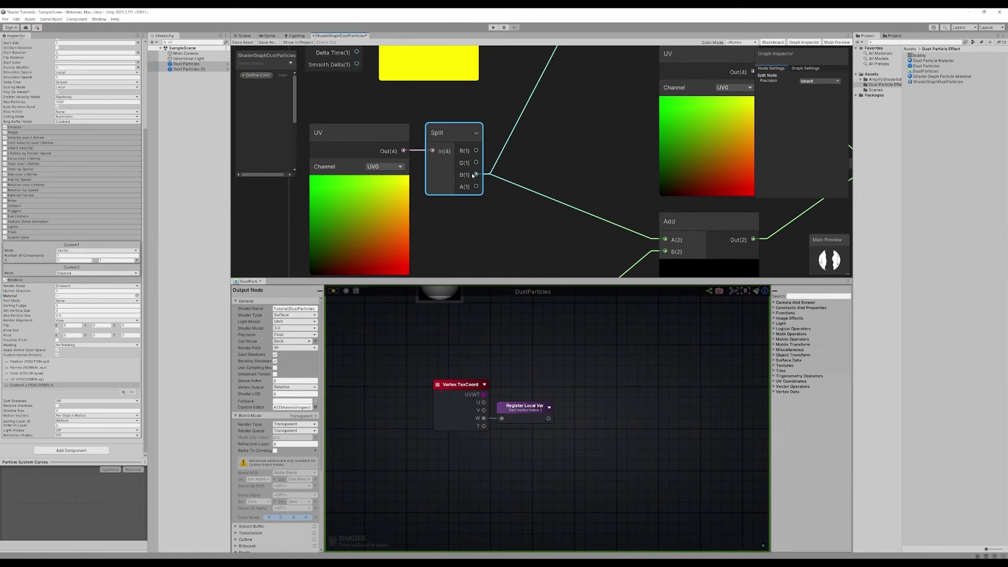
{"action": "scroll", "coordinate": [477, 175], "scroll_direction": "down", "scroll_amount": 2}
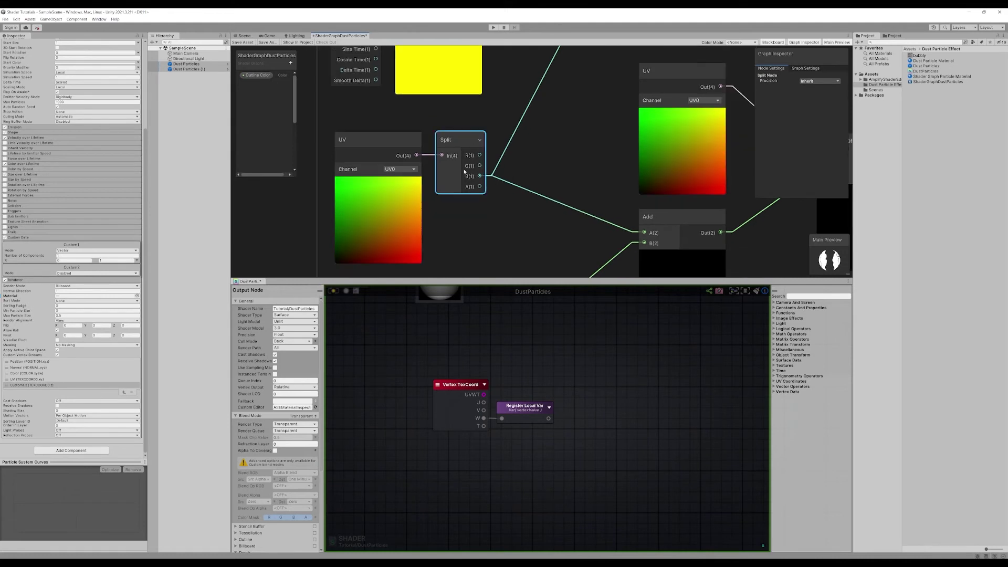
Trace Split's B output through the Add and Tiling And Offset nodes to the noise texture samples
{"action": "scroll", "coordinate": [470, 178], "scroll_direction": "down", "scroll_amount": 6}
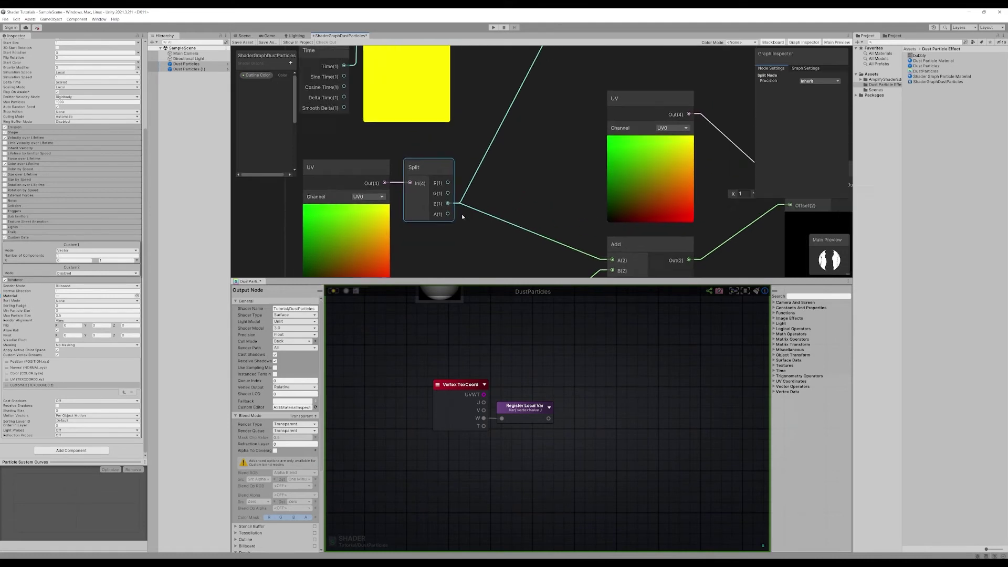
{"action": "middle_click_drag", "start_coordinate": [434, 208], "coordinate": [403, 168]}
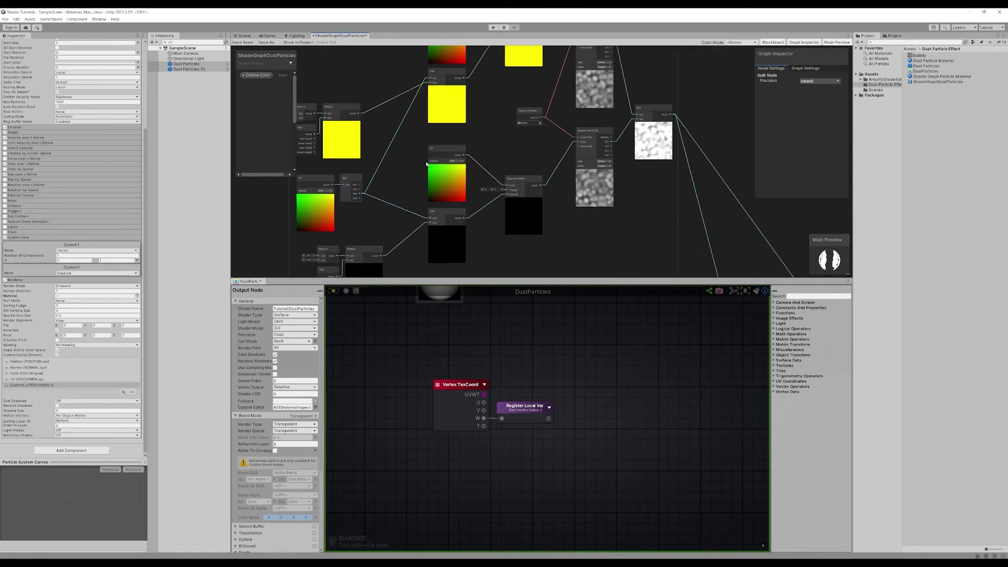
{"action": "middle_click_drag", "start_coordinate": [476, 98], "coordinate": [486, 127]}
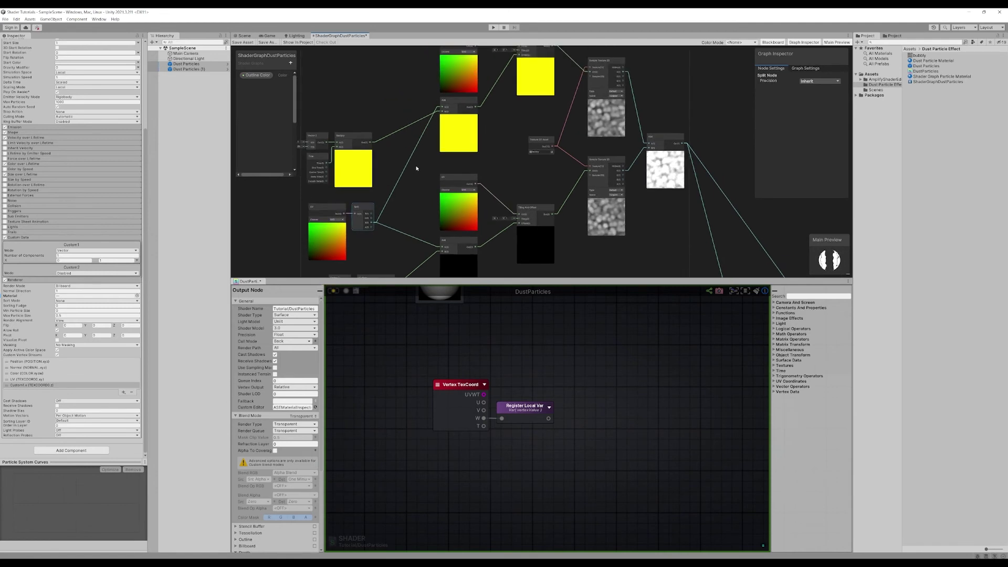
{"action": "middle_click_drag", "start_coordinate": [420, 219], "coordinate": [446, 144]}
{"action": "scroll", "coordinate": [444, 155], "scroll_direction": "up", "scroll_amount": 4}
{"action": "middle_click_drag", "start_coordinate": [458, 238], "coordinate": [363, 239]}
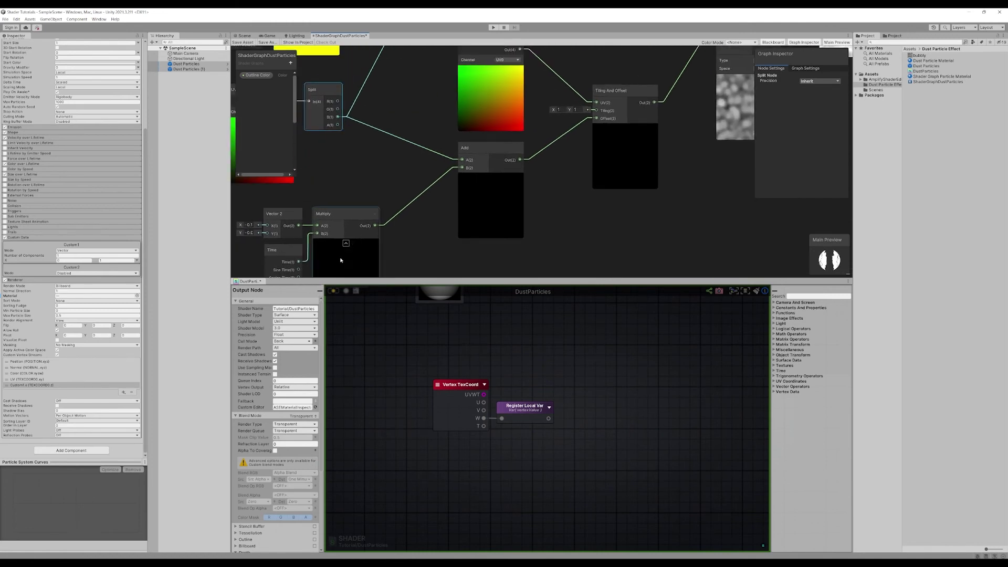
{"action": "middle_click_drag", "start_coordinate": [408, 187], "coordinate": [362, 213]}
{"action": "middle_click_drag", "start_coordinate": [322, 152], "coordinate": [417, 174]}
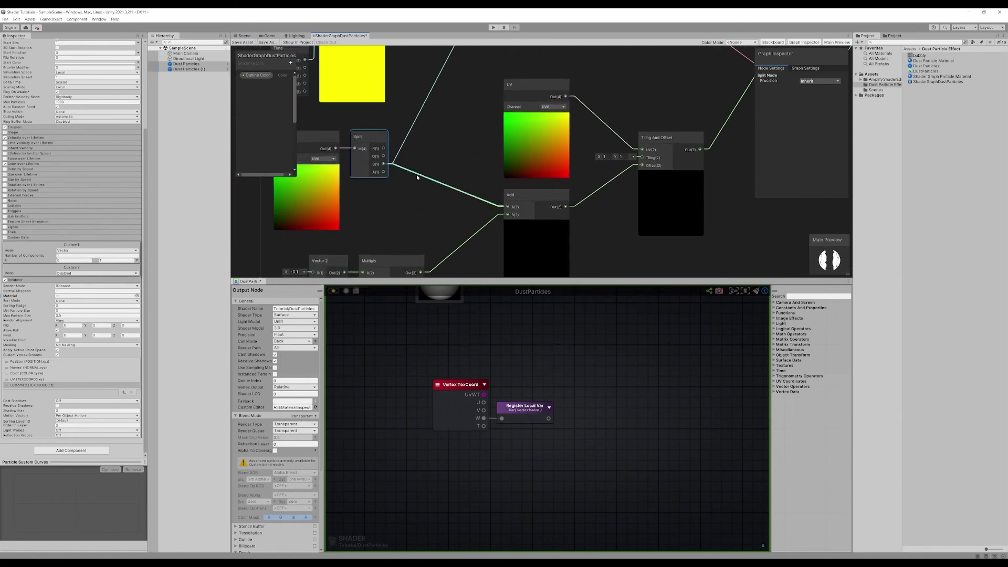
{"action": "middle_click_drag", "start_coordinate": [543, 200], "coordinate": [500, 200]}
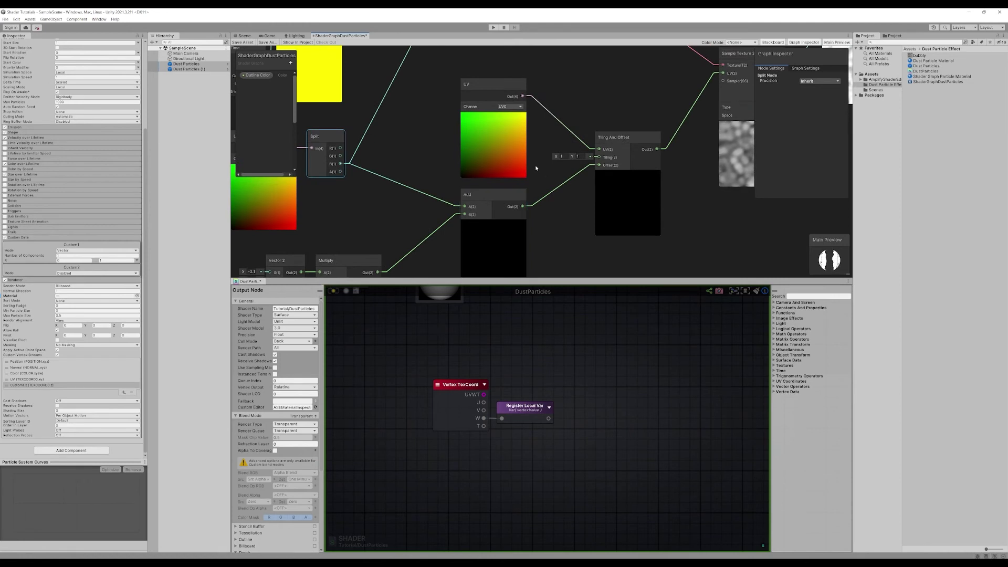
{"action": "scroll", "coordinate": [535, 164], "scroll_direction": "down", "scroll_amount": 6}
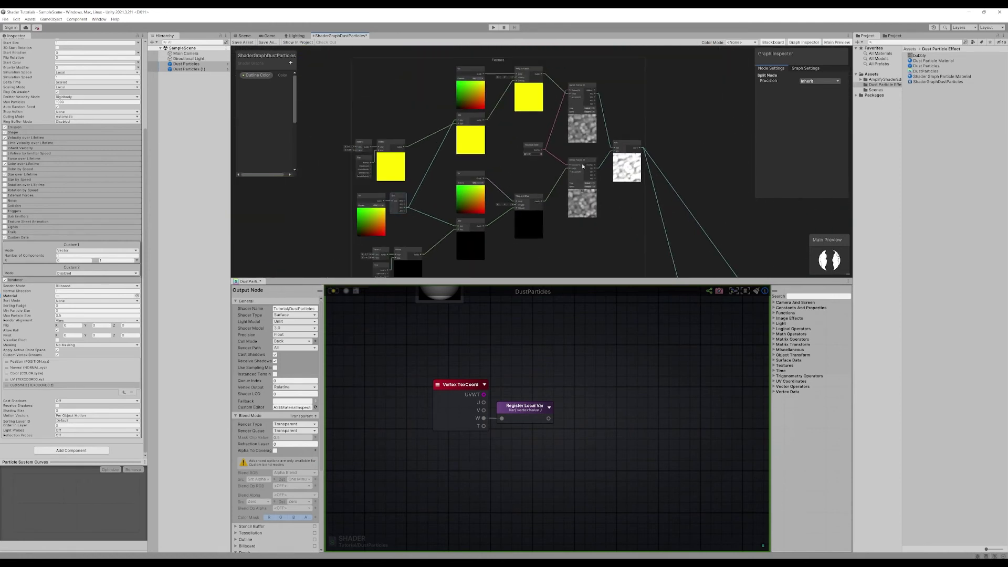
{"action": "scroll", "coordinate": [608, 217], "scroll_direction": "down", "scroll_amount": 3}
{"action": "scroll", "coordinate": [609, 218], "scroll_direction": "down", "scroll_amount": 4}
Inspect the settings of the Outline Color property node feeding Multiply, and widen the Blackboard
{"action": "middle_click_drag", "start_coordinate": [657, 207], "coordinate": [459, 159]}
{"action": "scroll", "coordinate": [566, 137], "scroll_direction": "up", "scroll_amount": 10}
{"action": "middle_click_drag", "start_coordinate": [546, 225], "coordinate": [541, 152]}
{"action": "scroll", "coordinate": [539, 133], "scroll_direction": "up", "scroll_amount": 3}
{"action": "left_click", "coordinate": [554, 137]}
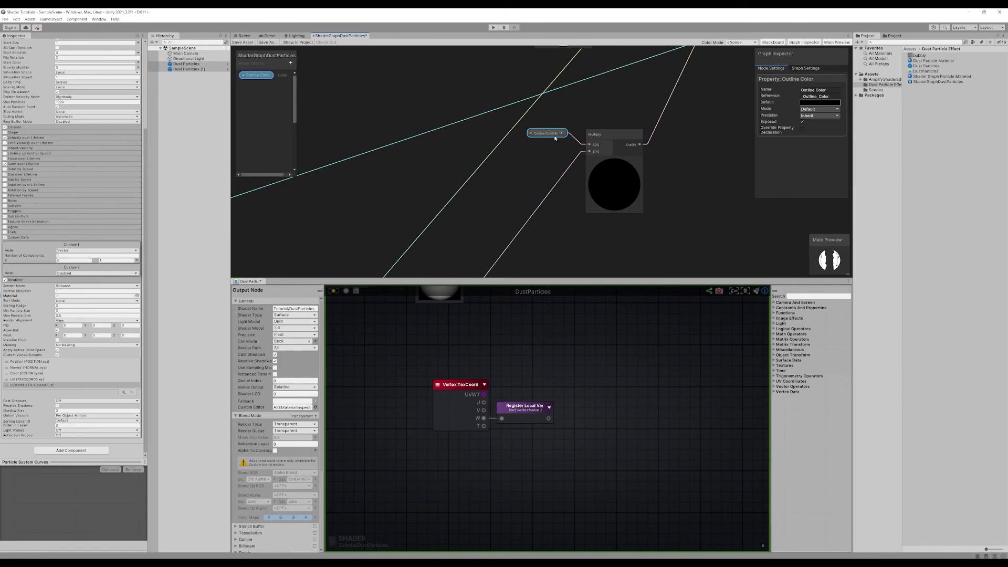
{"action": "left_click", "coordinate": [512, 194]}
{"action": "middle_click_drag", "start_coordinate": [526, 174], "coordinate": [506, 210]}
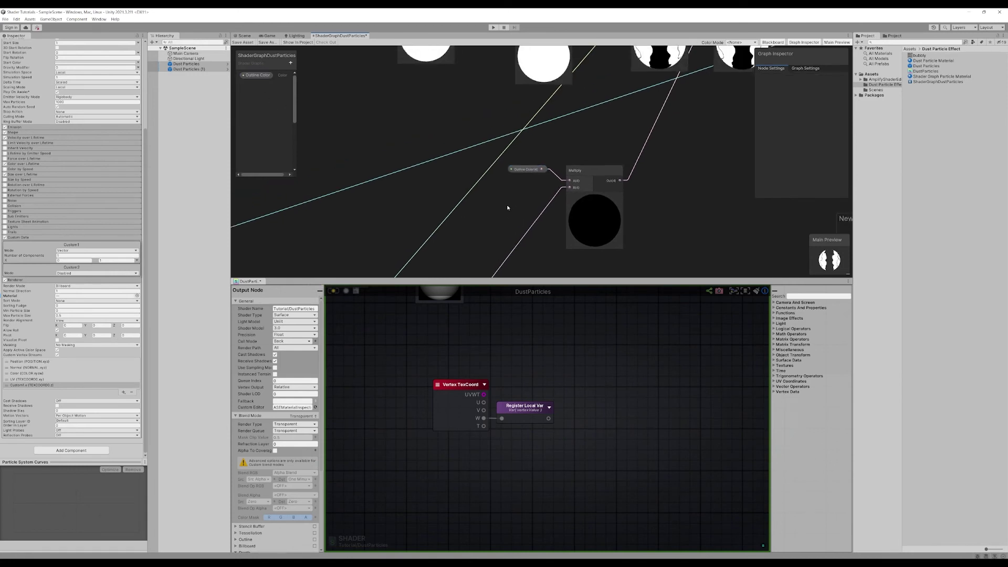
{"action": "scroll", "coordinate": [519, 180], "scroll_direction": "up", "scroll_amount": 3}
{"action": "left_click", "coordinate": [539, 160]}
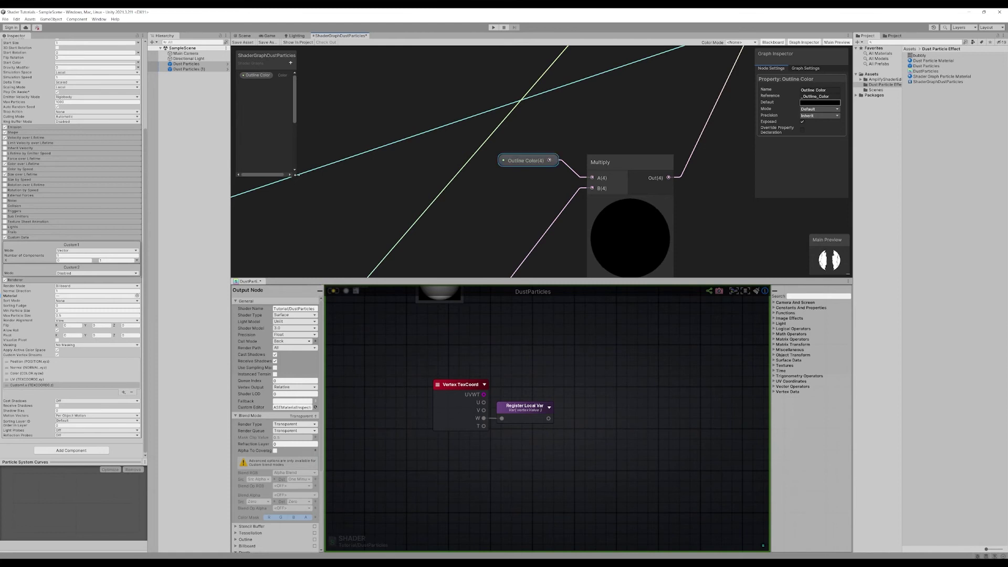
{"action": "left_click_drag", "start_coordinate": [296, 177], "coordinate": [318, 149]}
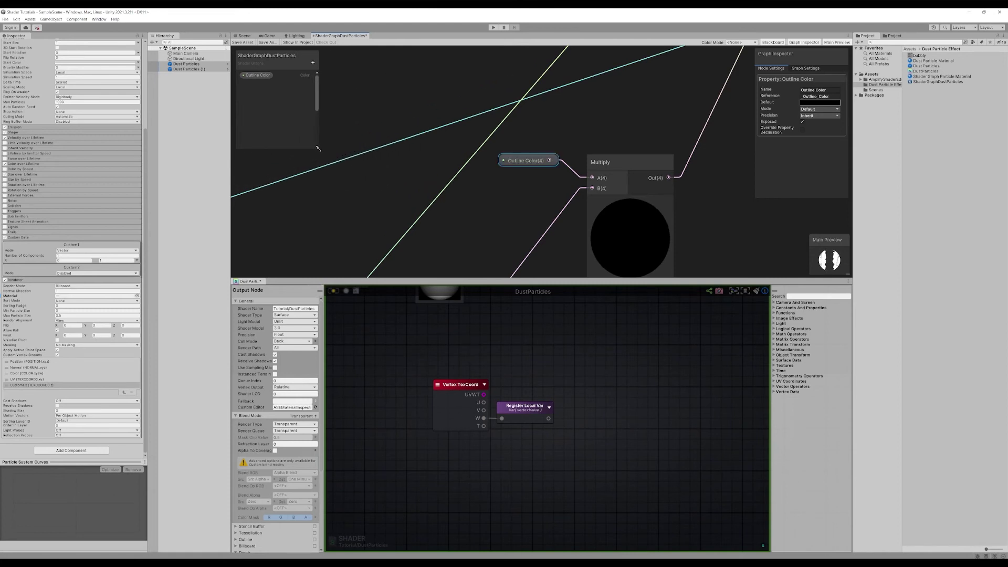
Place a second Outline Color property node from the Blackboard in the graph and delete it
{"action": "left_click", "coordinate": [312, 63]}
{"action": "left_click", "coordinate": [424, 81]}
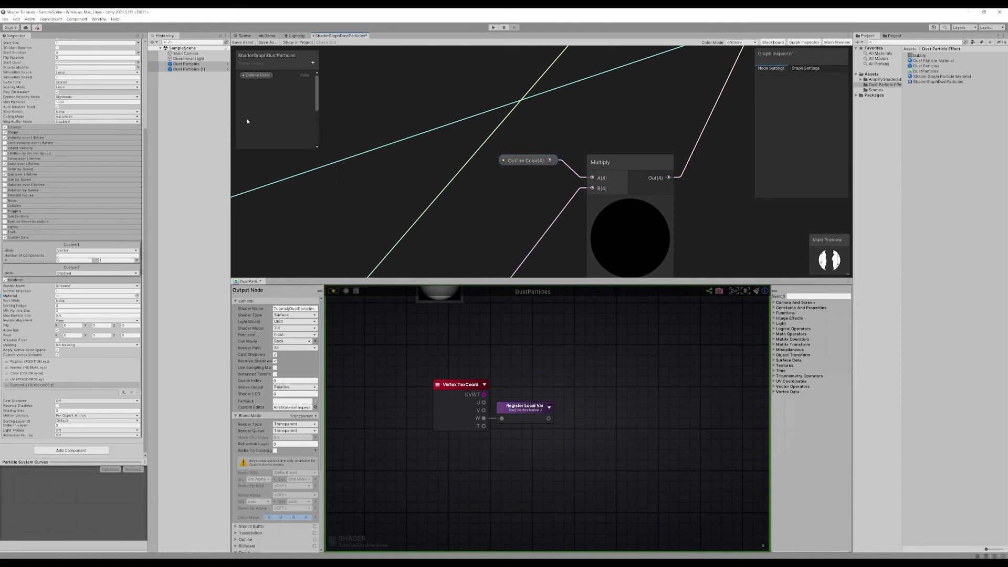
{"action": "left_click_drag", "start_coordinate": [258, 75], "coordinate": [374, 199]}
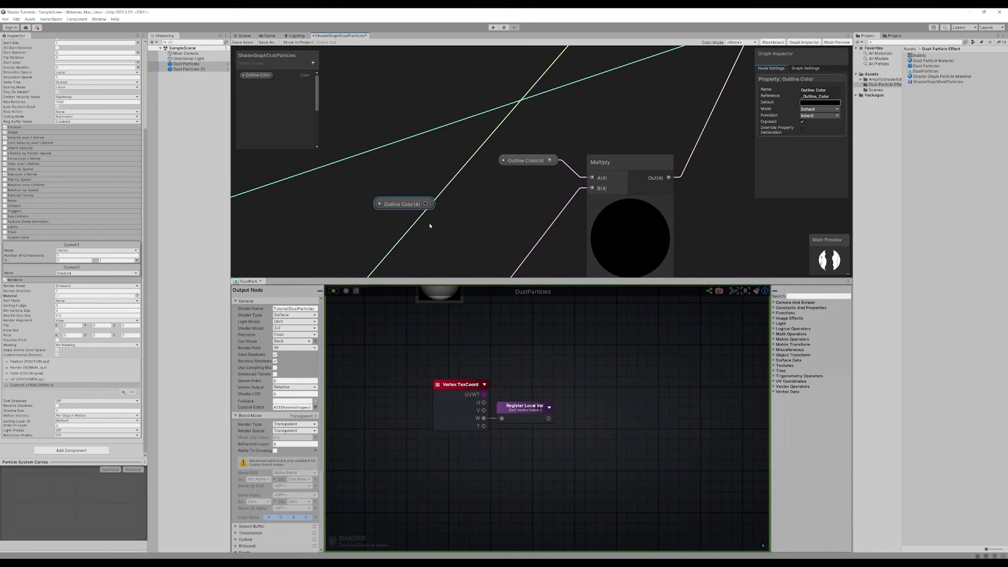
{"action": "key", "text": "Delete"}
Inspect the Outline Color node's property type and name beside its Multiply node in the Amplify graph
{"action": "scroll", "coordinate": [545, 183], "scroll_direction": "down", "scroll_amount": 1}
{"action": "scroll", "coordinate": [583, 371], "scroll_direction": "down", "scroll_amount": 6}
{"action": "middle_click_drag", "start_coordinate": [632, 365], "coordinate": [403, 342]}
{"action": "middle_click_drag", "start_coordinate": [577, 294], "coordinate": [547, 400]}
{"action": "scroll", "coordinate": [548, 400], "scroll_direction": "up", "scroll_amount": 4}
{"action": "scroll", "coordinate": [547, 400], "scroll_direction": "up", "scroll_amount": 4}
{"action": "left_click", "coordinate": [587, 367]}
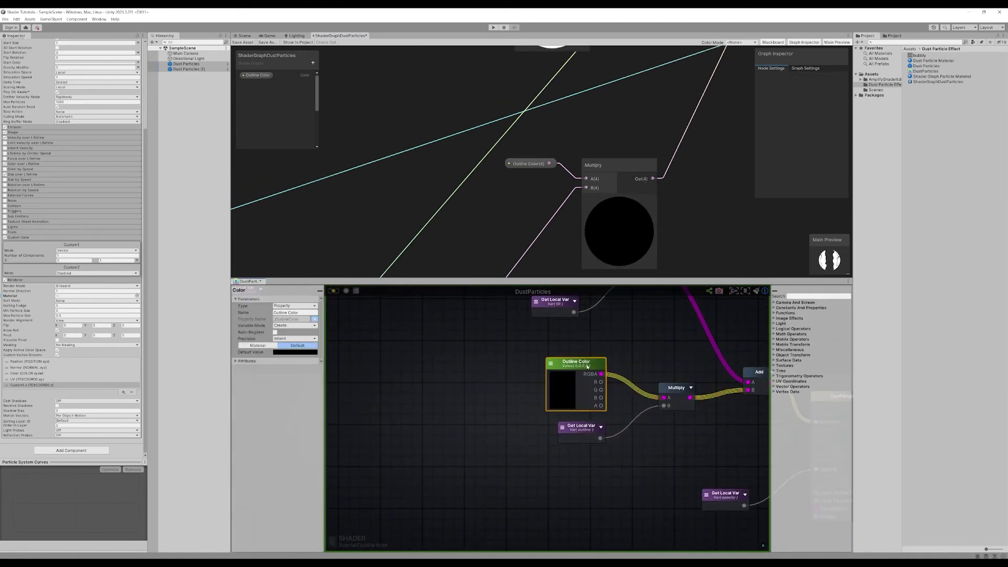
{"action": "left_click", "coordinate": [288, 305]}
{"action": "left_click", "coordinate": [521, 356]}
{"action": "left_click", "coordinate": [562, 365]}
Examine what feeds the Fragment block's Base Color and Alpha inputs in Shader Graph, including the final Multiply and Add nodes
{"action": "scroll", "coordinate": [474, 357], "scroll_direction": "down", "scroll_amount": 5}
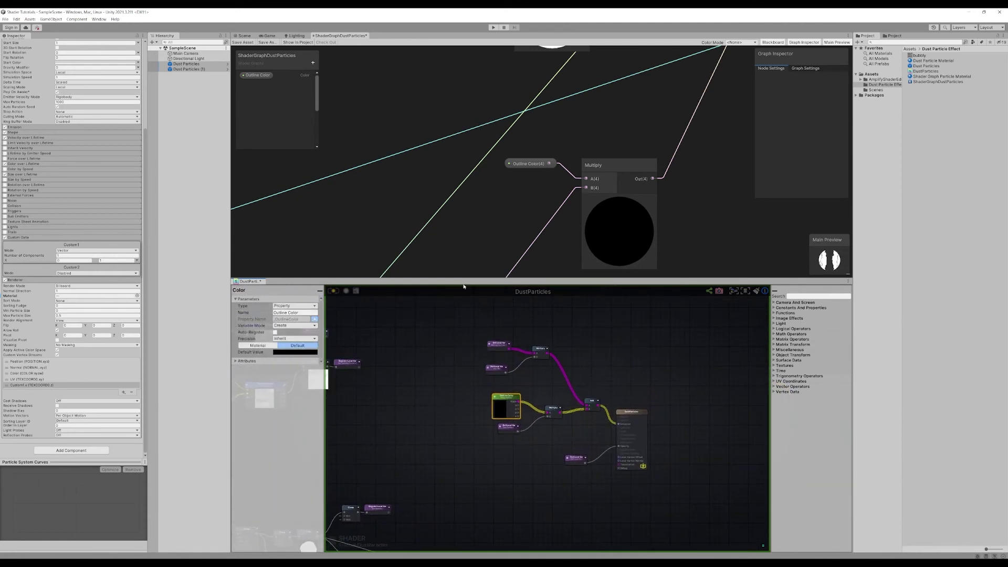
{"action": "scroll", "coordinate": [509, 205], "scroll_direction": "down", "scroll_amount": 6}
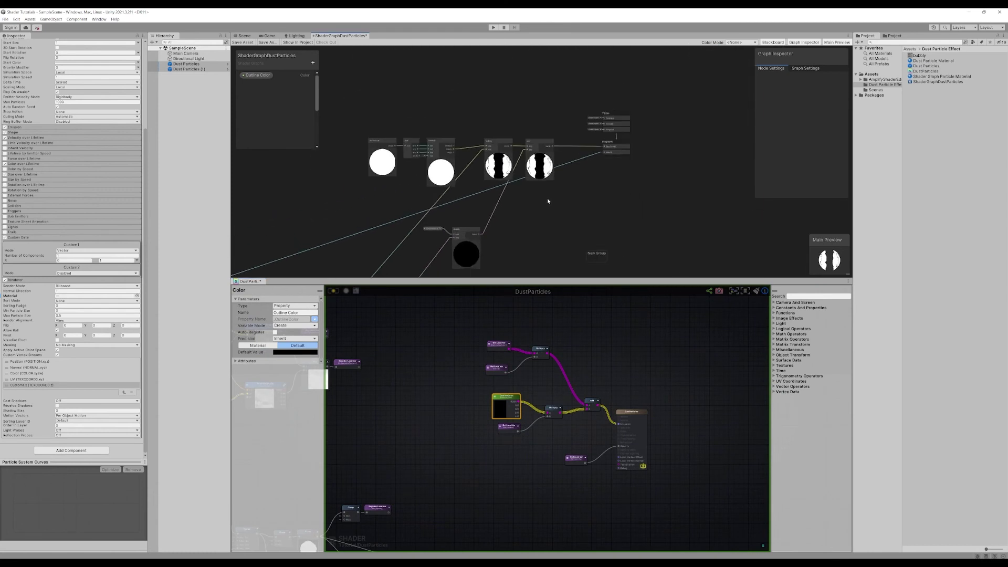
{"action": "scroll", "coordinate": [569, 204], "scroll_direction": "up", "scroll_amount": 5}
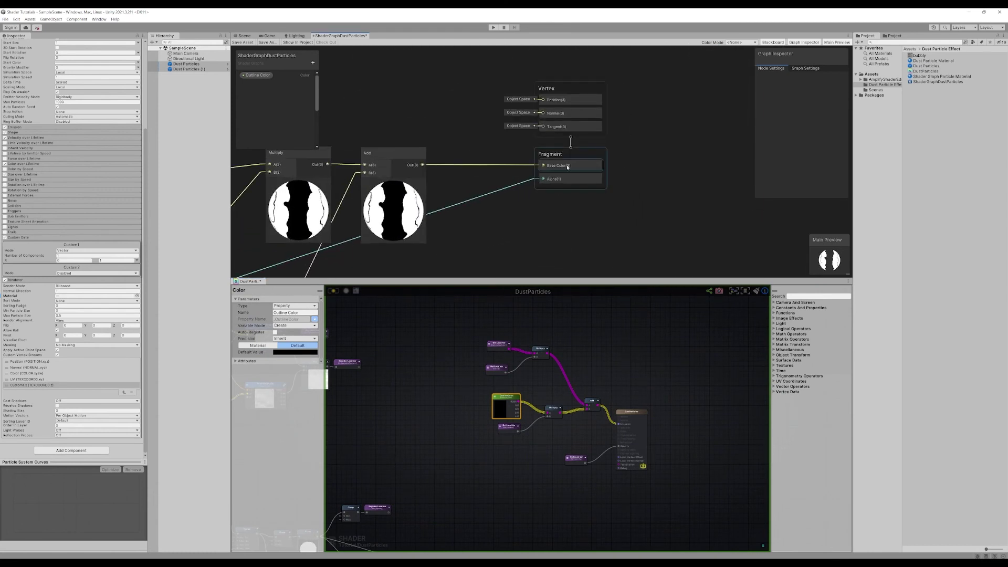
{"action": "scroll", "coordinate": [515, 227], "scroll_direction": "down", "scroll_amount": 3}
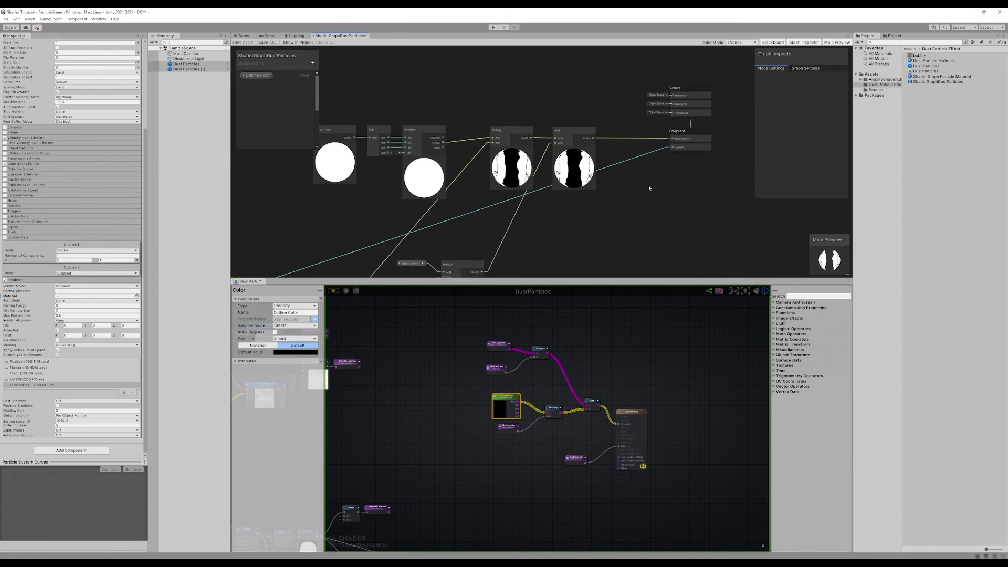
{"action": "middle_click_drag", "start_coordinate": [294, 226], "coordinate": [284, 200]}
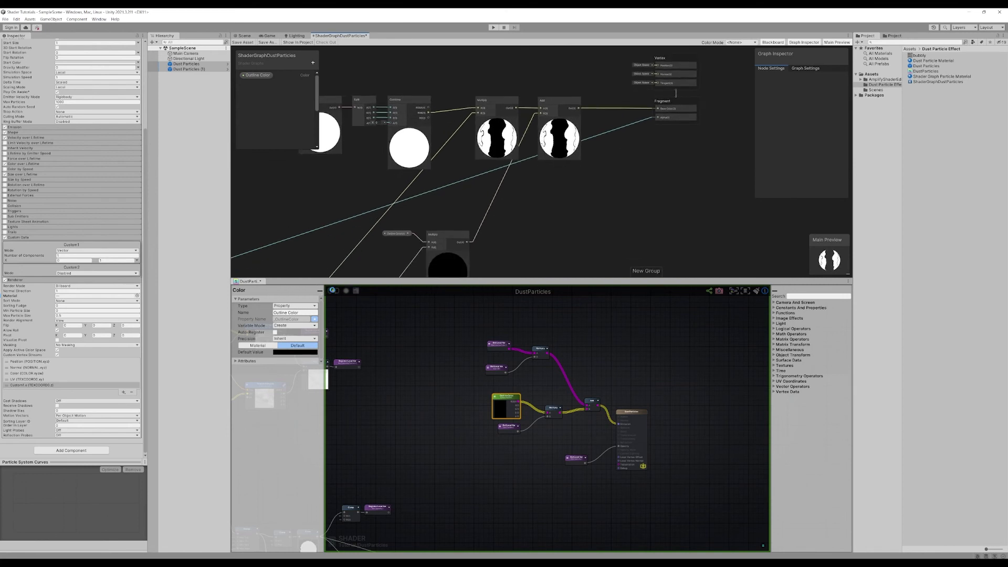
Survey the full Shader Graph network, from the texture and mask nodes to the Vertex and Fragment outputs
{"action": "scroll", "coordinate": [336, 205], "scroll_direction": "down", "scroll_amount": 10}
{"action": "middle_click_drag", "start_coordinate": [369, 222], "coordinate": [531, 140]}
{"action": "scroll", "coordinate": [614, 121], "scroll_direction": "down", "scroll_amount": 2}
{"action": "scroll", "coordinate": [657, 144], "scroll_direction": "up", "scroll_amount": 5}
{"action": "middle_click_drag", "start_coordinate": [658, 145], "coordinate": [588, 165]}
{"action": "scroll", "coordinate": [583, 165], "scroll_direction": "up", "scroll_amount": 3}
{"action": "scroll", "coordinate": [507, 185], "scroll_direction": "down", "scroll_amount": 5}
{"action": "scroll", "coordinate": [507, 186], "scroll_direction": "down", "scroll_amount": 5}
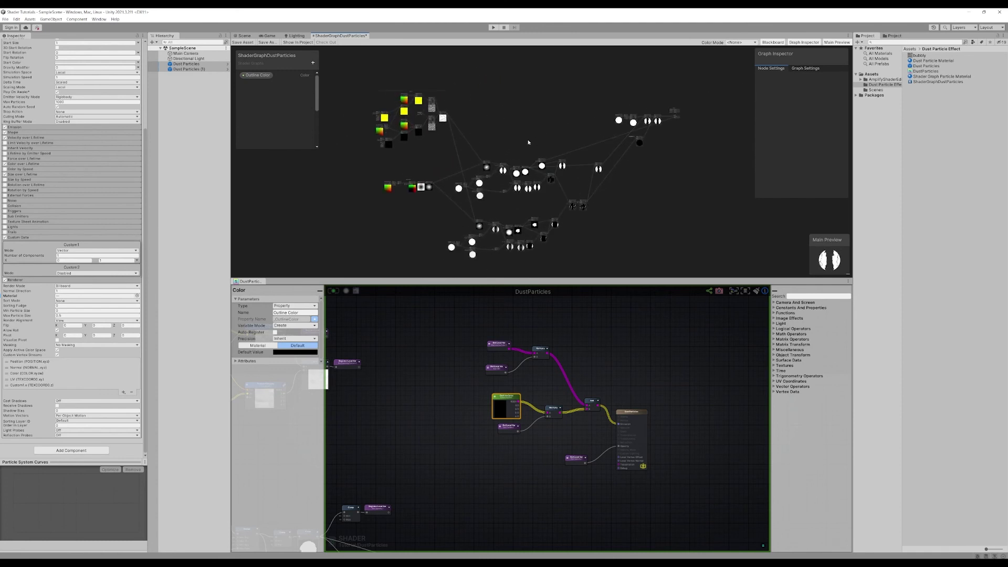
Show the Amplify Output Node settings and compare the whole Amplify graph's layout with the Shader Graph mask chains
{"action": "left_click", "coordinate": [426, 344]}
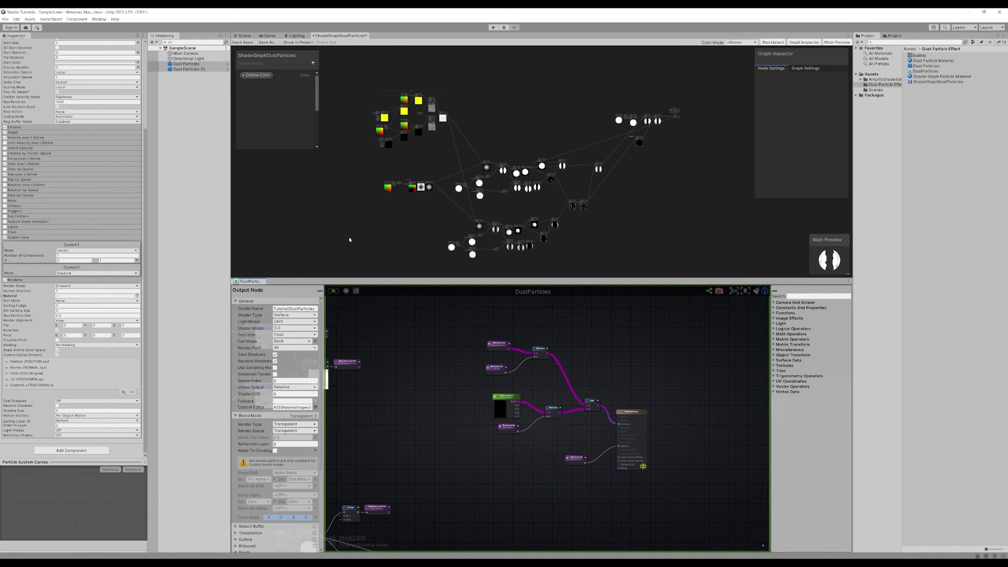
{"action": "middle_click_drag", "start_coordinate": [340, 228], "coordinate": [376, 223]}
{"action": "scroll", "coordinate": [457, 376], "scroll_direction": "down", "scroll_amount": 6}
{"action": "middle_click_drag", "start_coordinate": [458, 376], "coordinate": [611, 351]}
{"action": "scroll", "coordinate": [645, 344], "scroll_direction": "down", "scroll_amount": 1}
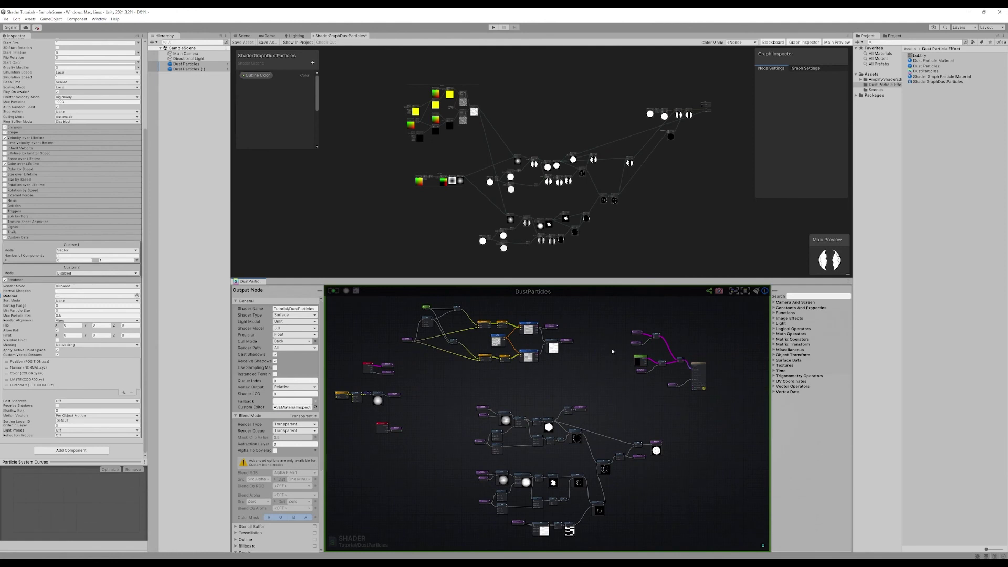
{"action": "scroll", "coordinate": [485, 160], "scroll_direction": "up", "scroll_amount": 4}
{"action": "middle_click_drag", "start_coordinate": [567, 182], "coordinate": [489, 120]}
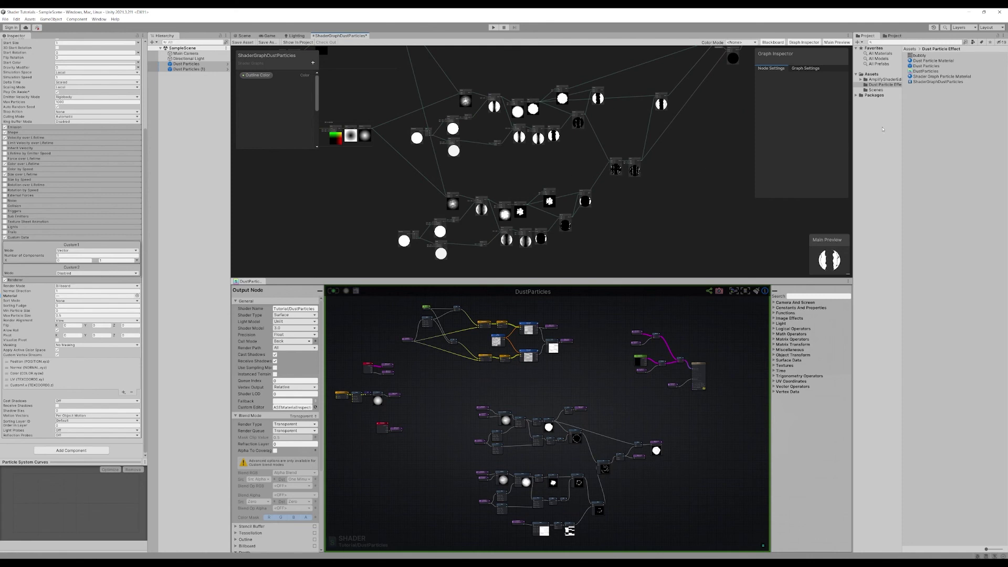
Inspect the Dust Particles prefab, the Shader Graph Particle Material, the ShaderGraphDustParticles shader and the DustParticles shader assets
{"action": "left_click", "coordinate": [932, 66]}
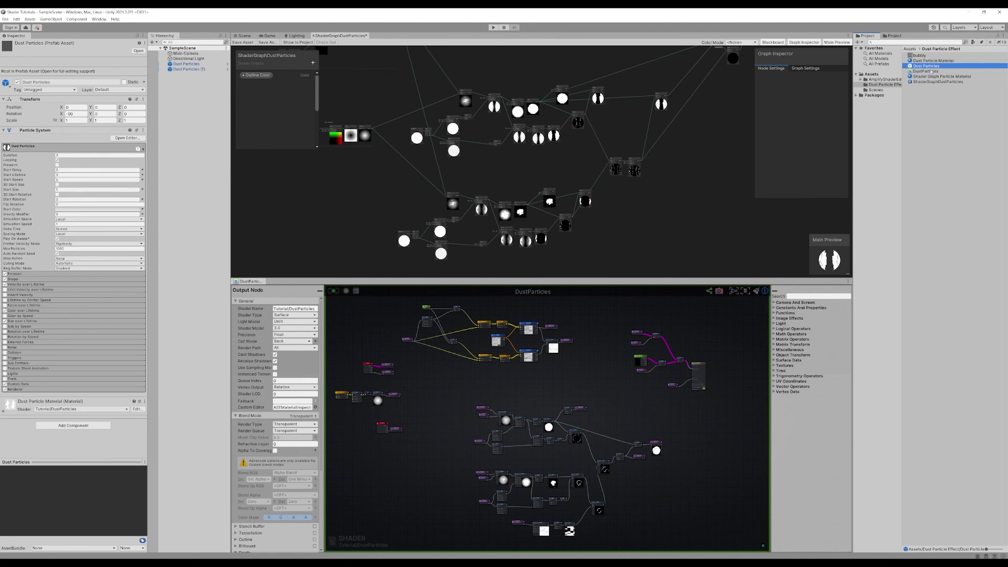
{"action": "left_click", "coordinate": [932, 76]}
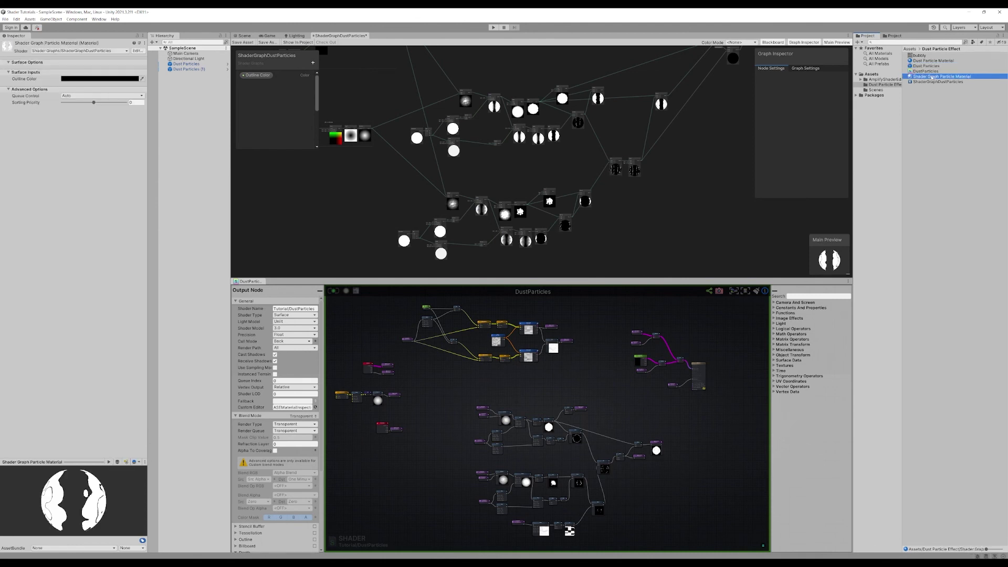
{"action": "left_click", "coordinate": [934, 82]}
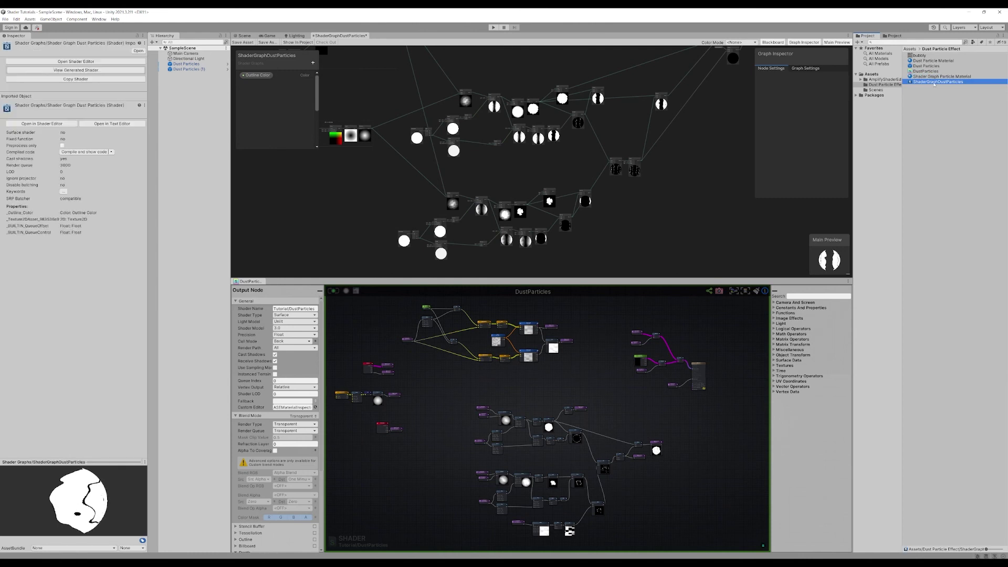
{"action": "left_click", "coordinate": [923, 71]}
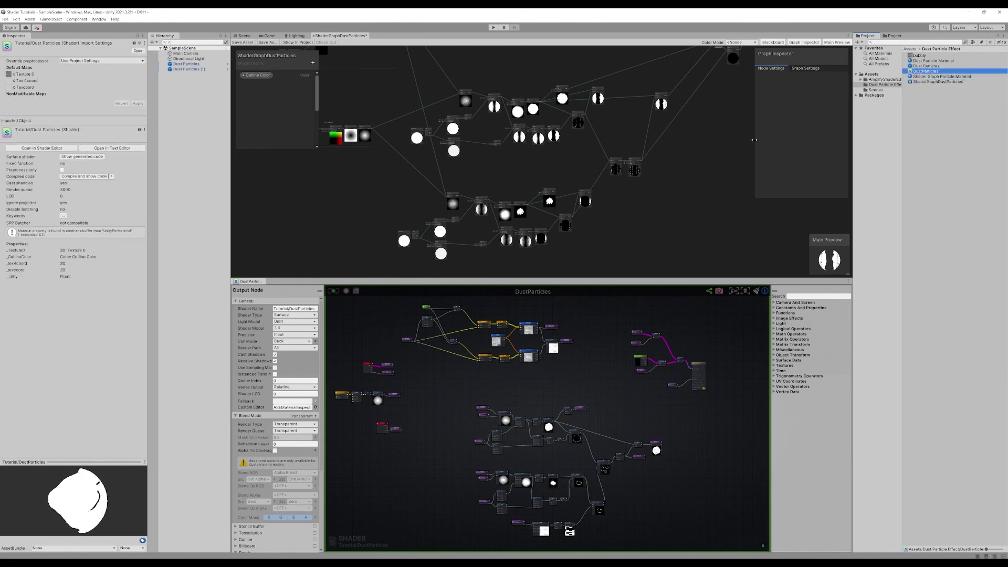
{"action": "scroll", "coordinate": [650, 200], "scroll_direction": "down", "scroll_amount": 2}
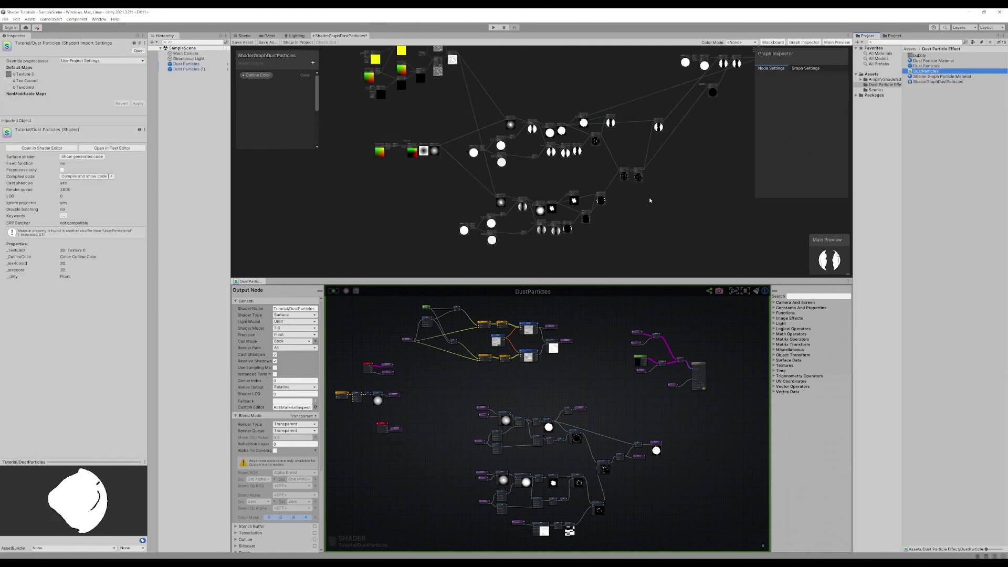
{"action": "scroll", "coordinate": [645, 229], "scroll_direction": "down", "scroll_amount": 3}
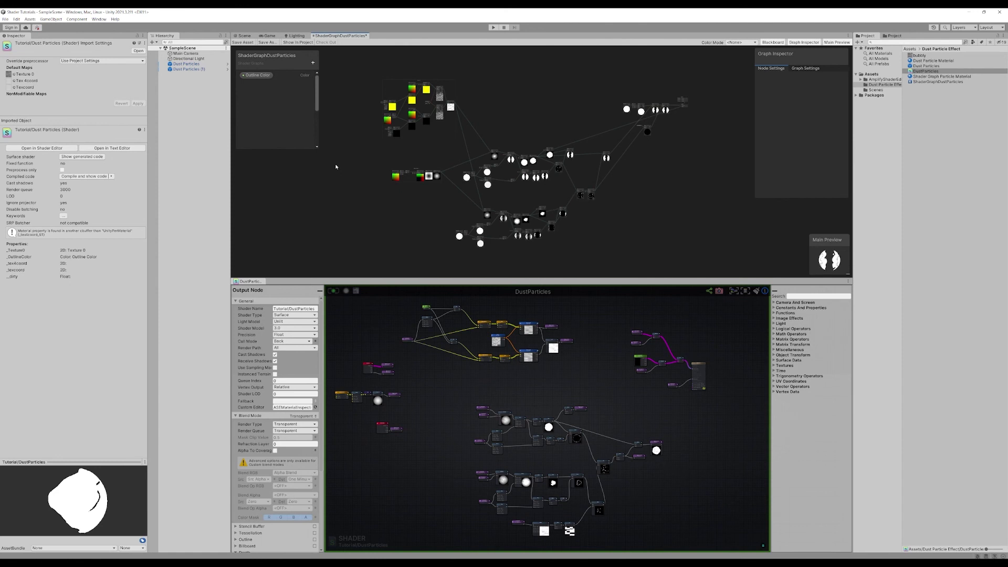
{"action": "scroll", "coordinate": [405, 193], "scroll_direction": "up", "scroll_amount": 1}
{"action": "scroll", "coordinate": [414, 192], "scroll_direction": "up", "scroll_amount": 2}
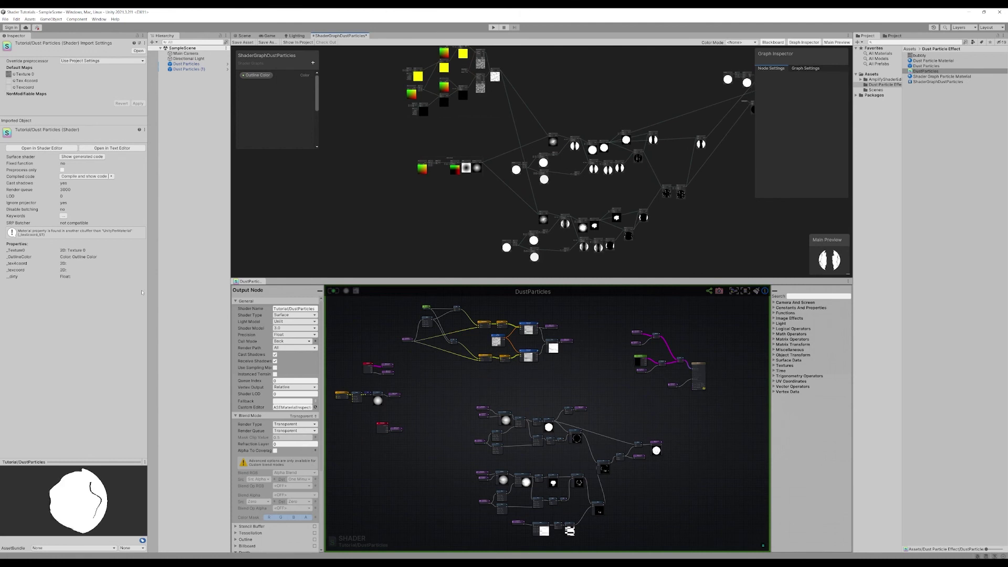
{"action": "middle_click_drag", "start_coordinate": [403, 198], "coordinate": [385, 200]}
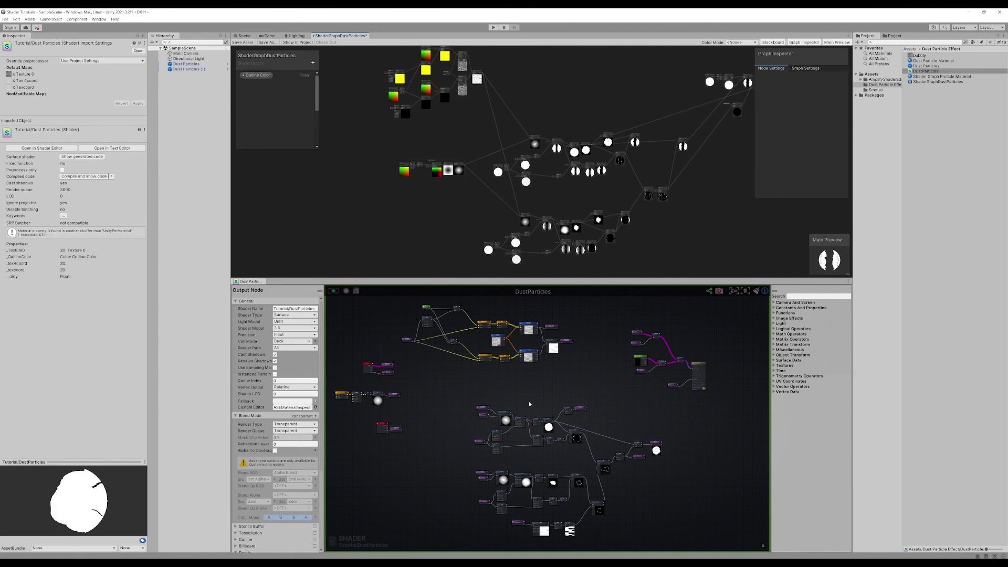
Examine the two mask chains in the Amplify graph and the settings of the lower chain's Remap node fed by the vertex alpha variable
{"action": "scroll", "coordinate": [528, 401], "scroll_direction": "up", "scroll_amount": 3}
{"action": "middle_click_drag", "start_coordinate": [528, 401], "coordinate": [589, 309]}
{"action": "scroll", "coordinate": [553, 361], "scroll_direction": "up", "scroll_amount": 4}
{"action": "middle_click_drag", "start_coordinate": [552, 360], "coordinate": [455, 352]}
{"action": "scroll", "coordinate": [456, 352], "scroll_direction": "down", "scroll_amount": 2}
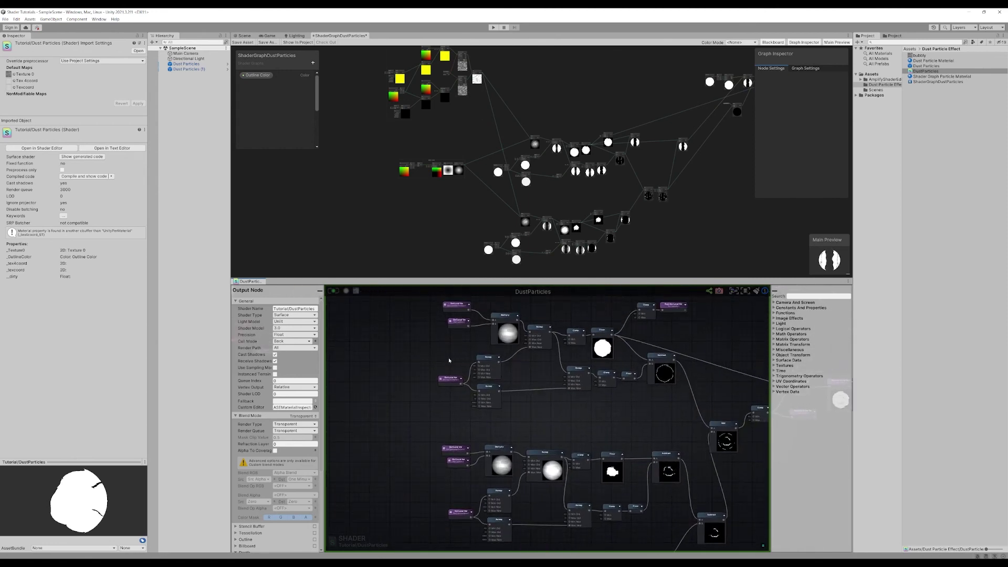
{"action": "scroll", "coordinate": [533, 383], "scroll_direction": "up", "scroll_amount": 4}
{"action": "middle_click_drag", "start_coordinate": [562, 389], "coordinate": [597, 330]}
{"action": "scroll", "coordinate": [594, 336], "scroll_direction": "down", "scroll_amount": 3}
{"action": "scroll", "coordinate": [575, 359], "scroll_direction": "down", "scroll_amount": 1}
{"action": "scroll", "coordinate": [559, 361], "scroll_direction": "up", "scroll_amount": 1}
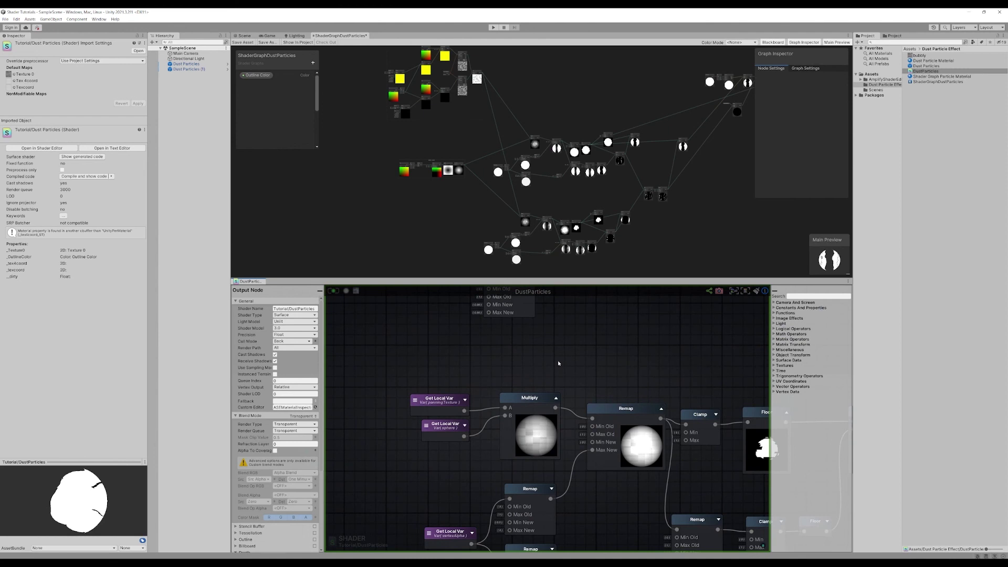
{"action": "middle_click_drag", "start_coordinate": [559, 362], "coordinate": [509, 295]}
{"action": "left_click", "coordinate": [502, 462]}
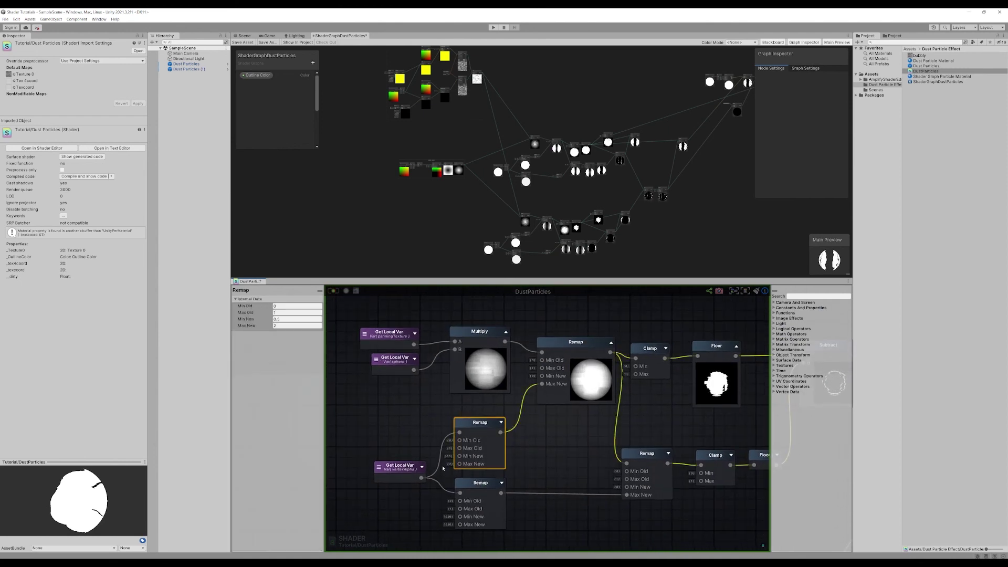
{"action": "middle_click_drag", "start_coordinate": [483, 459], "coordinate": [490, 403]}
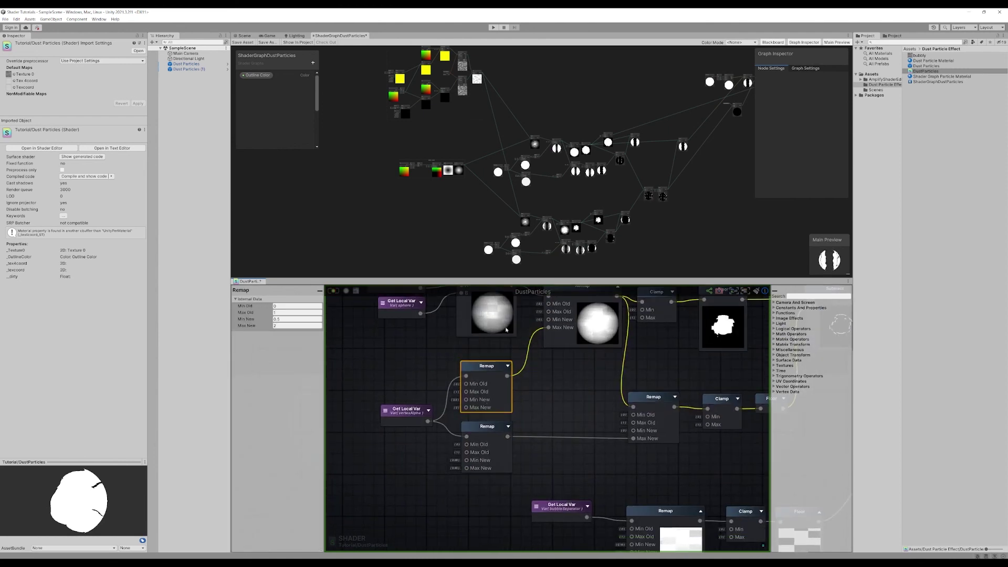
{"action": "scroll", "coordinate": [488, 402], "scroll_direction": "down", "scroll_amount": 3}
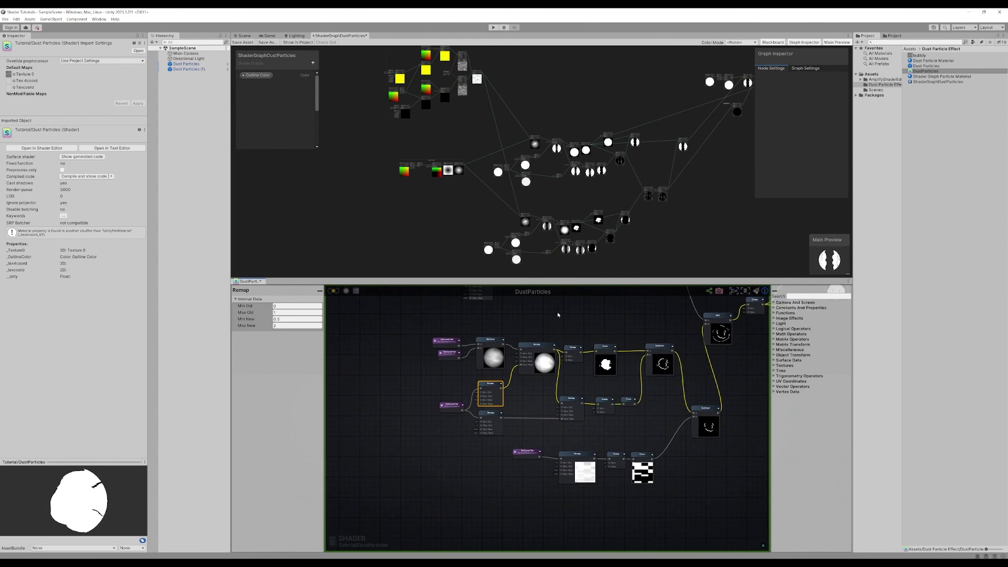
{"action": "scroll", "coordinate": [537, 391], "scroll_direction": "down", "scroll_amount": 4}
Deselect the Remap node and update the DustParticles shader in the Amplify graph
{"action": "left_click", "coordinate": [643, 362]}
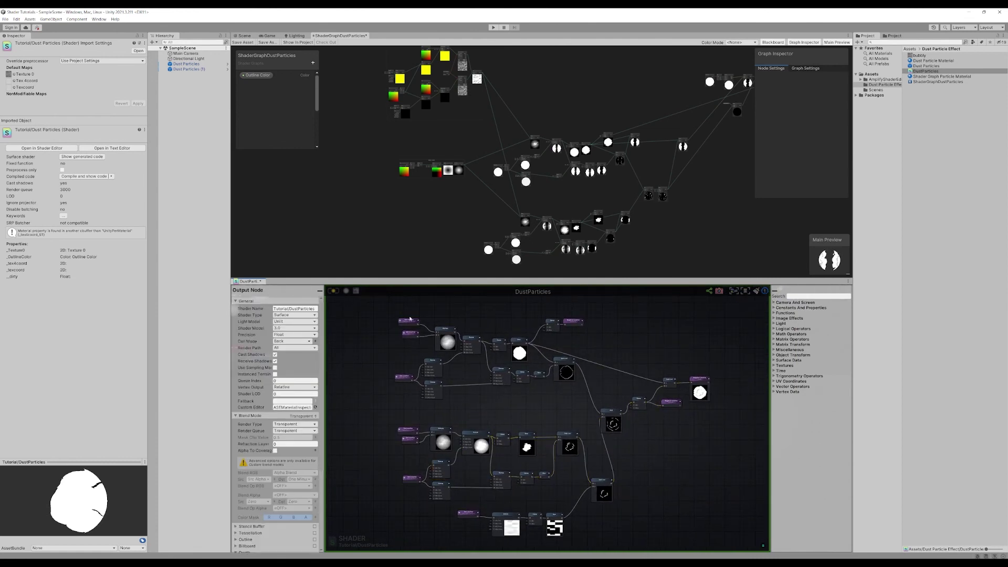
{"action": "left_click", "coordinate": [333, 291]}
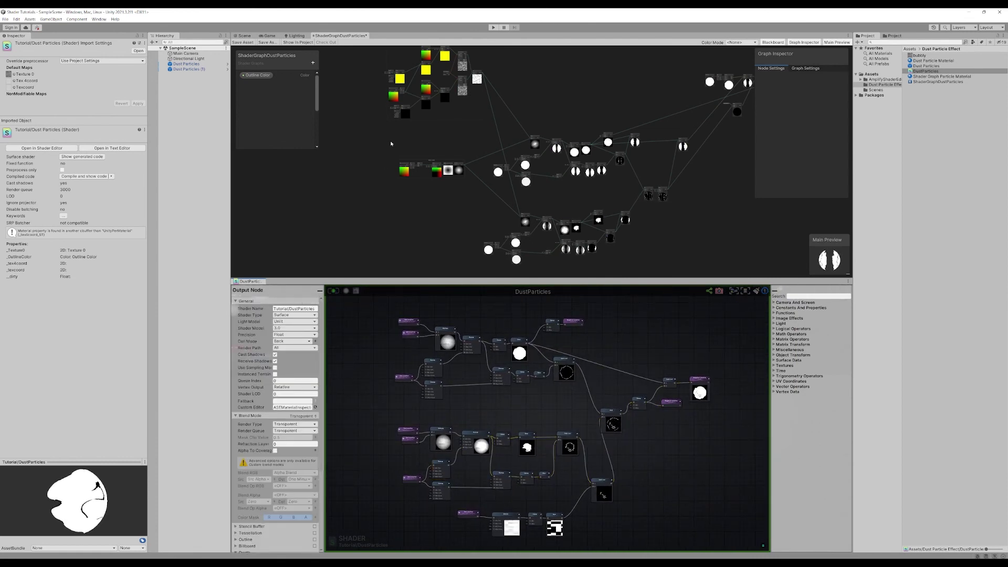
{"action": "mouse_move", "coordinate": [518, 122]}
{"action": "middle_mouse_down"}
{"action": "mouse_move", "coordinate": [508, 142]}
{"action": "mouse_move", "coordinate": [511, 126]}
{"action": "mouse_move", "coordinate": [488, 123]}
{"action": "mouse_move", "coordinate": [511, 116]}
{"action": "middle_mouse_up"}
{"action": "scroll", "coordinate": [508, 140], "scroll_direction": "down", "scroll_amount": 1}
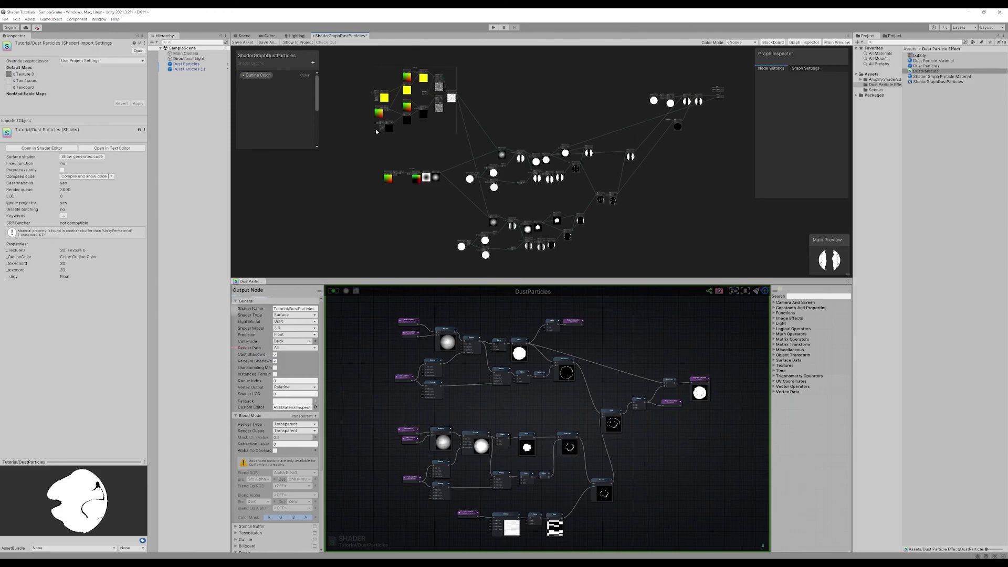